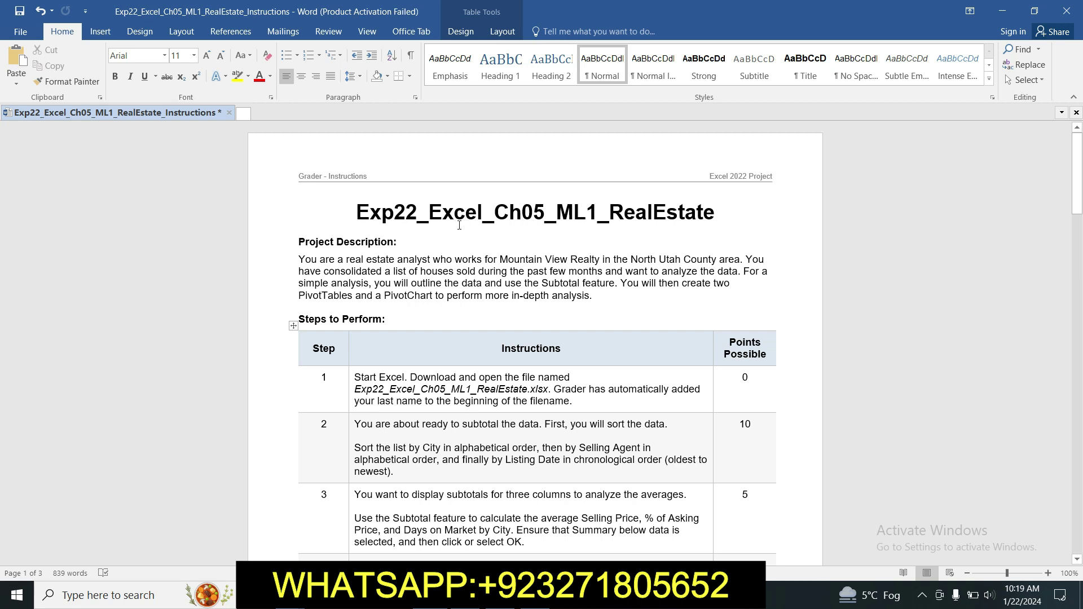
Highlight the document title and the Project Description paragraph in yellow.
left_click_drag(545, 215, 688, 220)
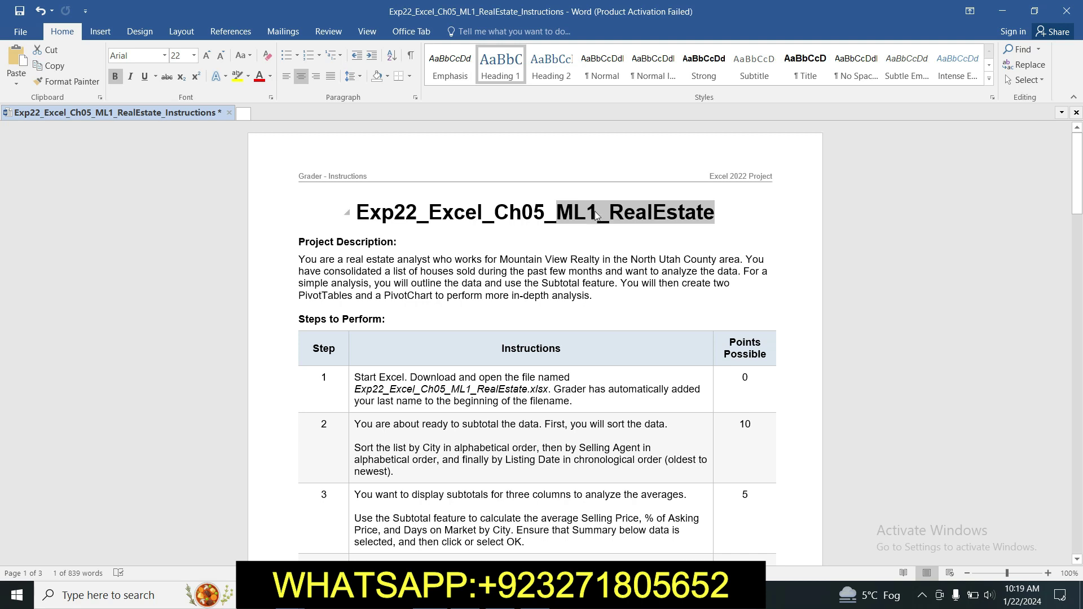
left_click(501, 231)
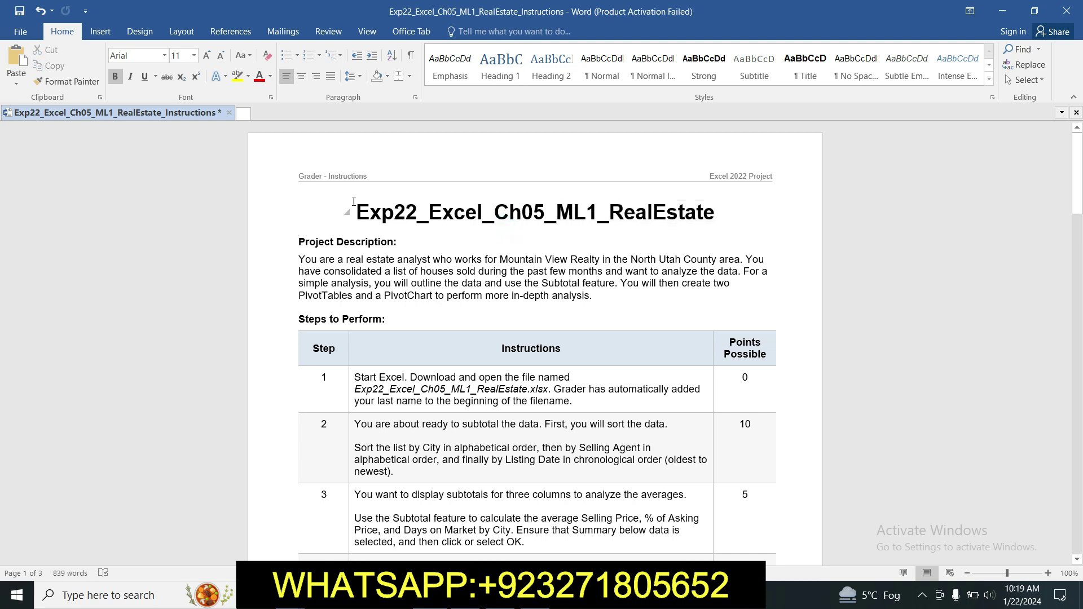
left_click_drag(357, 208, 683, 234)
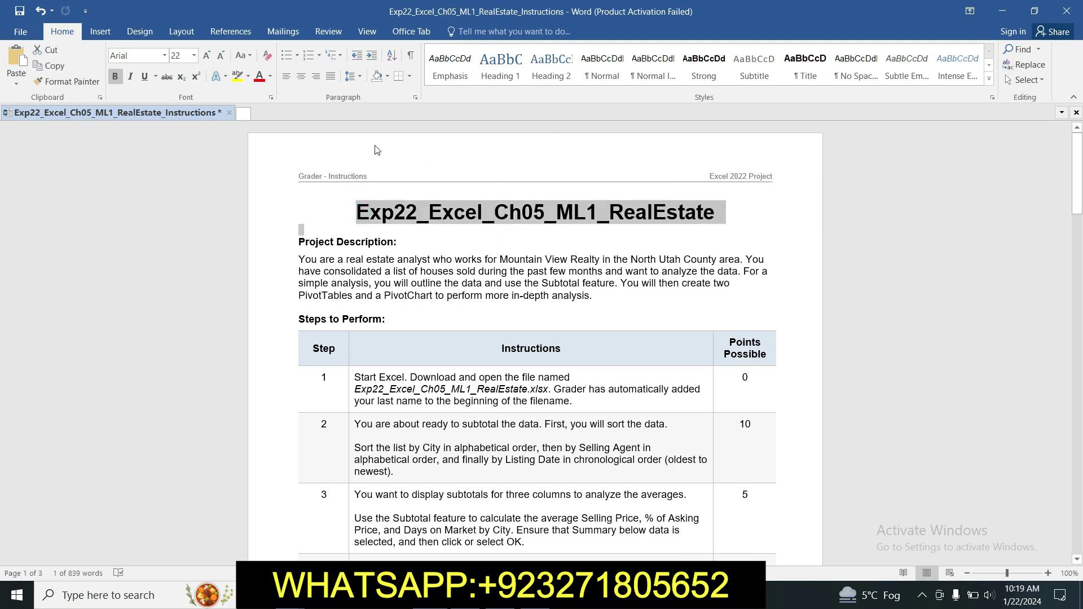
left_click(236, 77)
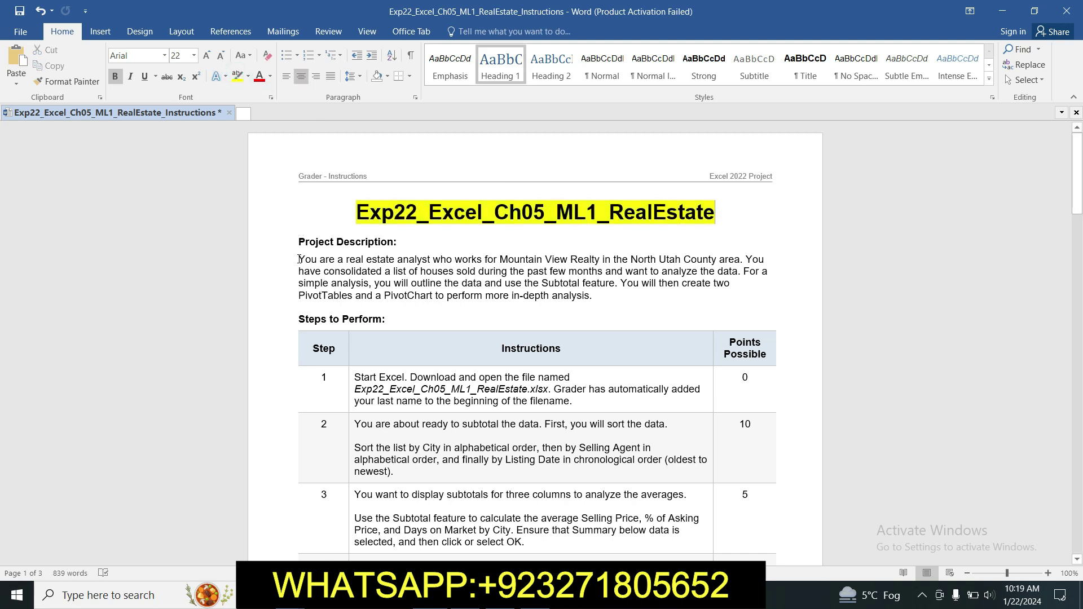
left_click_drag(299, 259, 597, 295)
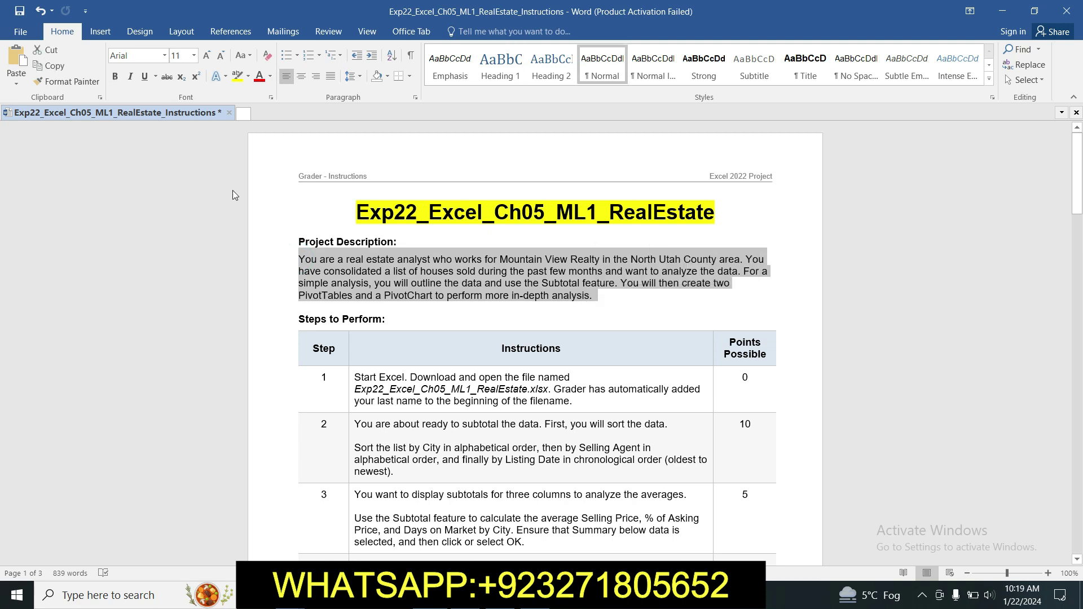
left_click(240, 79)
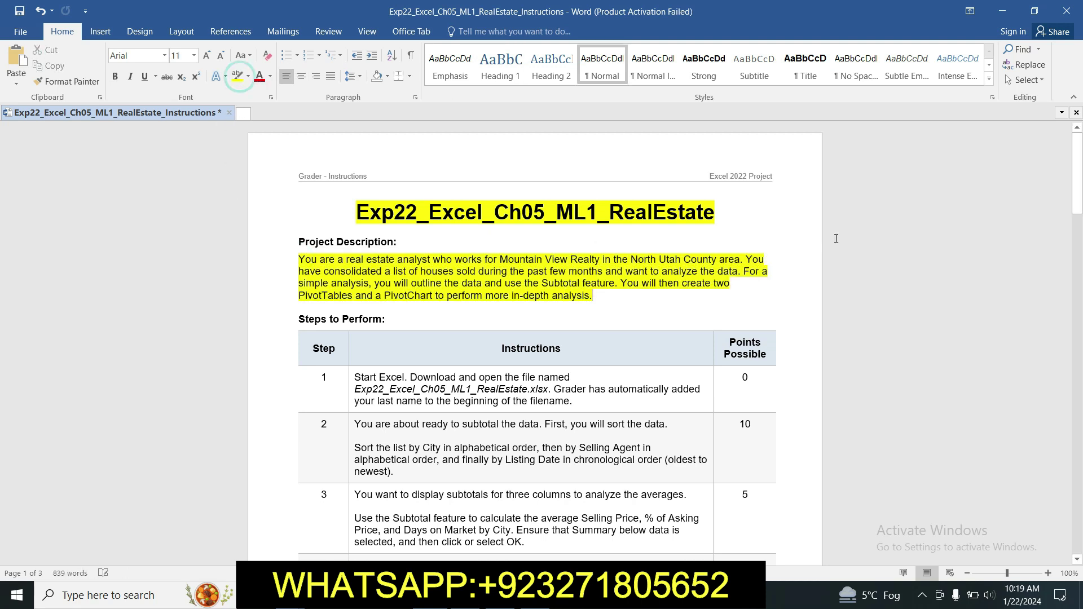
Highlight the step 1 instruction in yellow and check the open real estate workbook in Excel.
left_click_drag(1082, 186, 1079, 207)
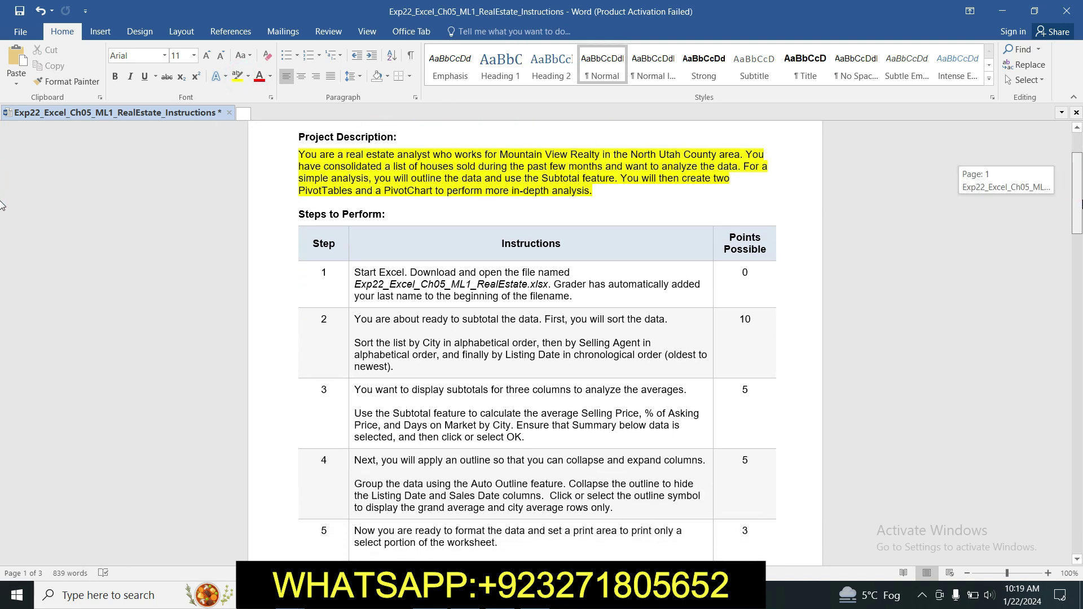
left_click(351, 271)
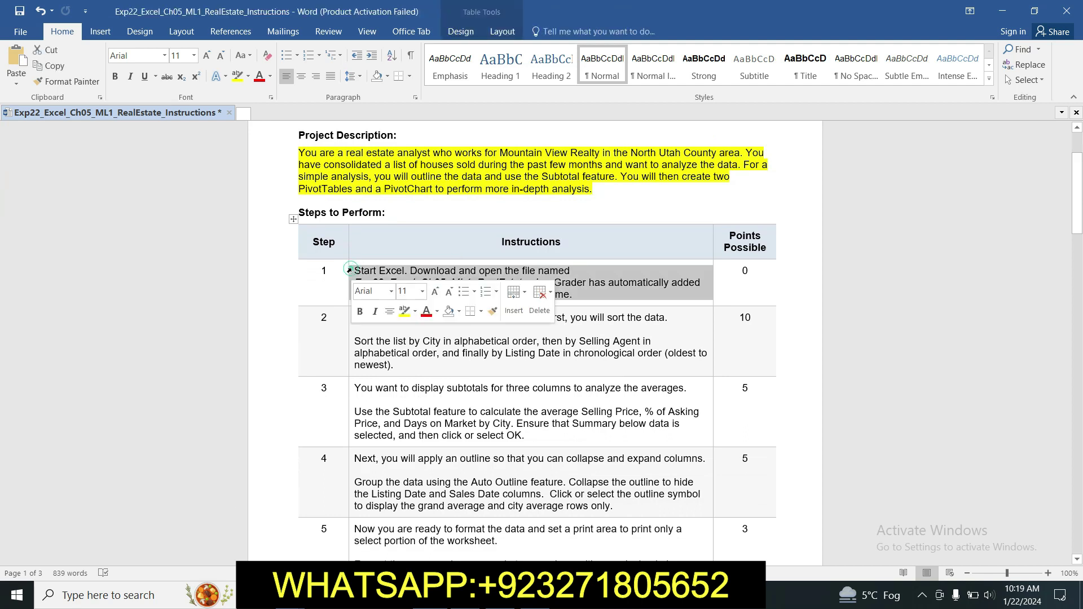
left_click(404, 312)
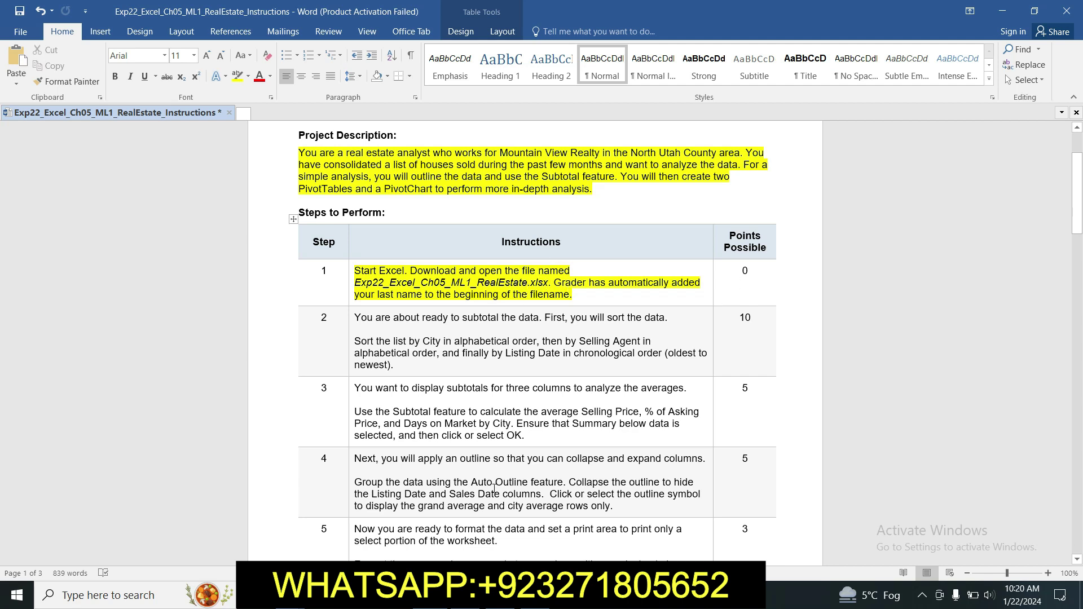
key("alt+Tab")
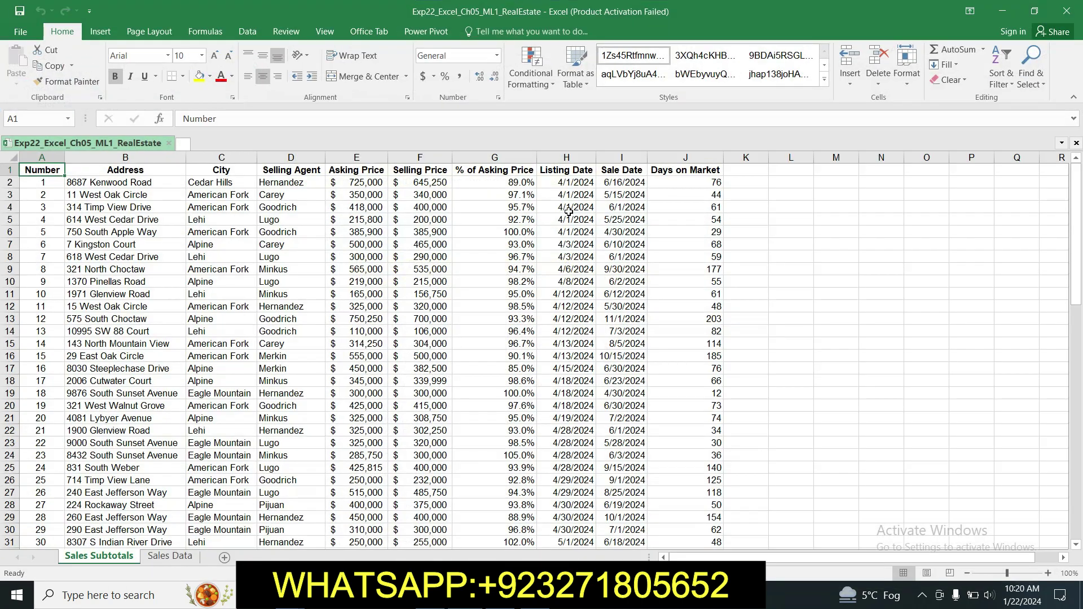
key("alt+Tab")
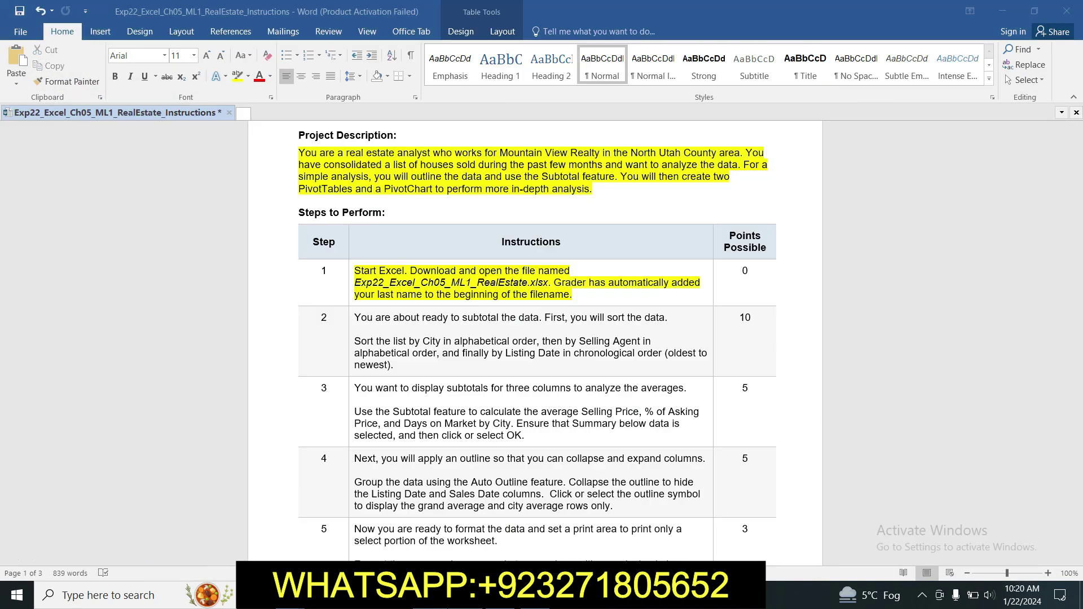
Highlight the step 2 instructions in yellow and select the phrase about sorting the list by City.
left_click(349, 319)
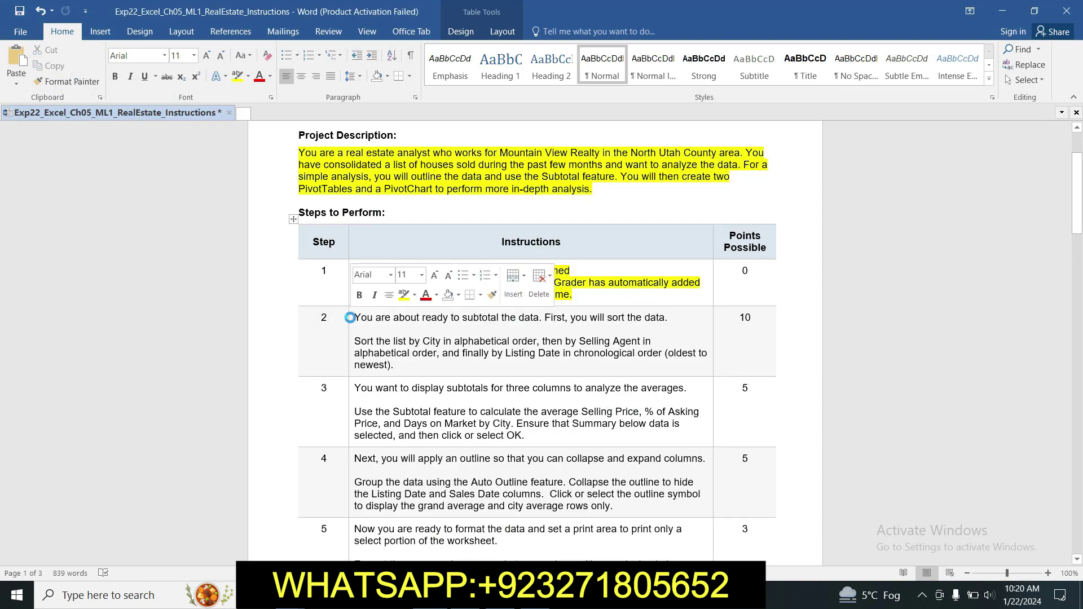
left_click(403, 294)
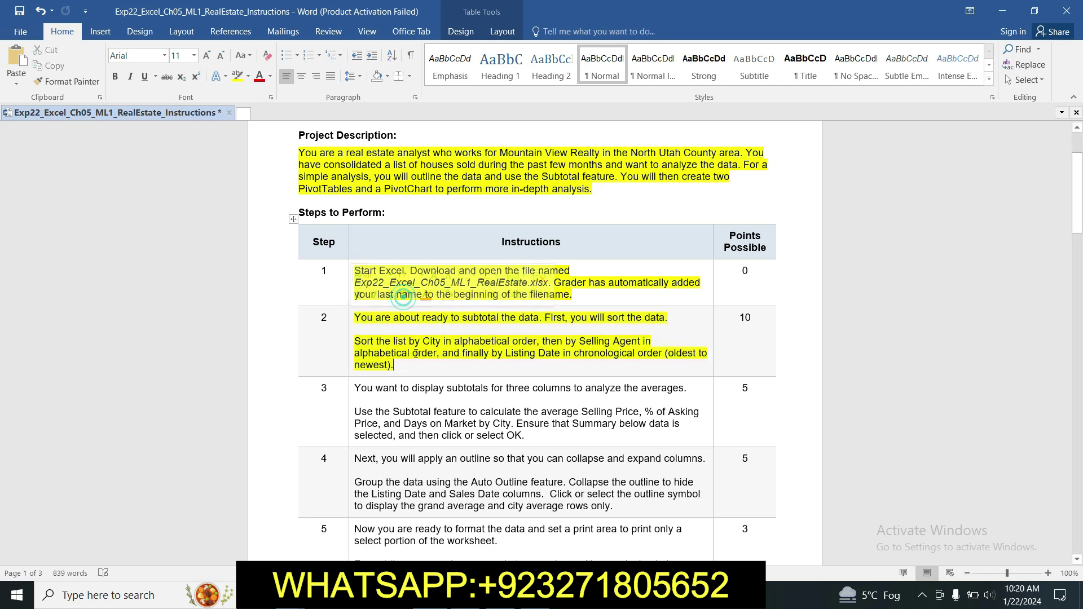
left_click(414, 353)
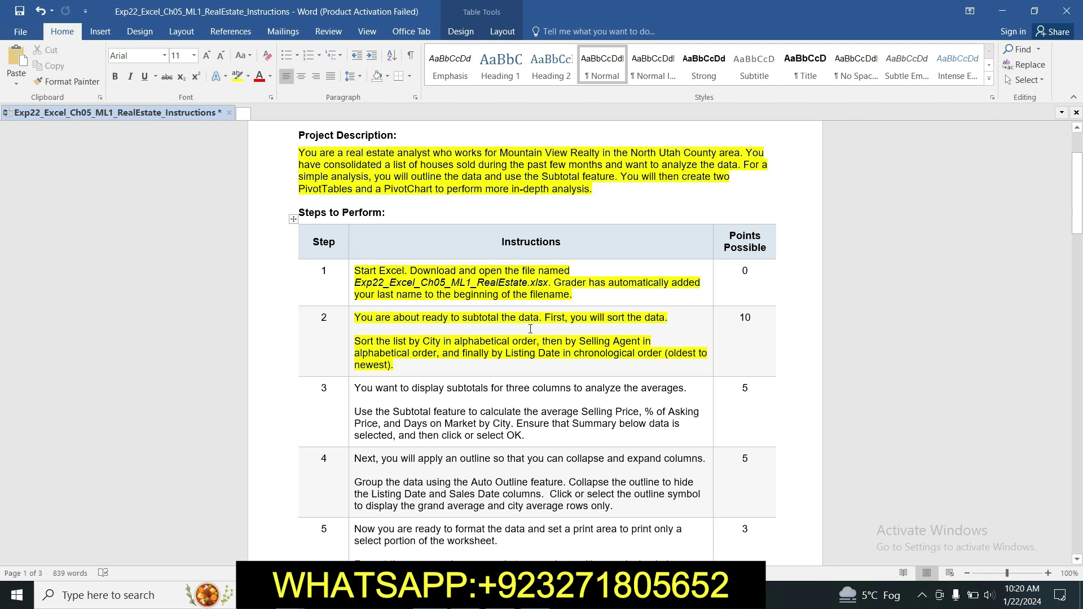
left_click(359, 340)
left_click_drag(359, 340, 536, 341)
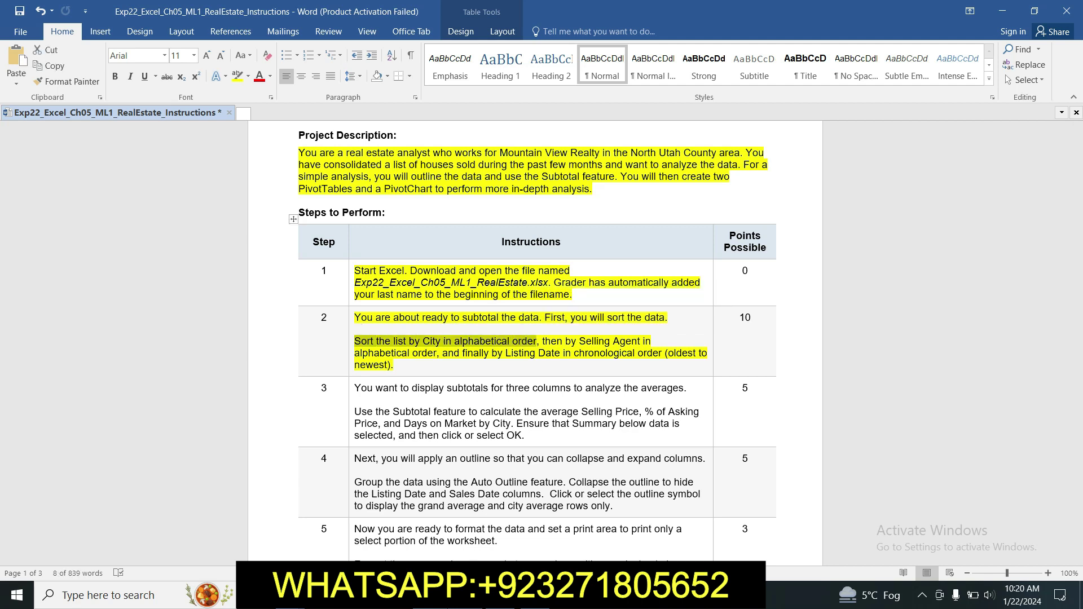
Switch to the Excel workbook and set up a custom sort of the Sales Subtotals list by City, A to Z.
left_click(535, 595)
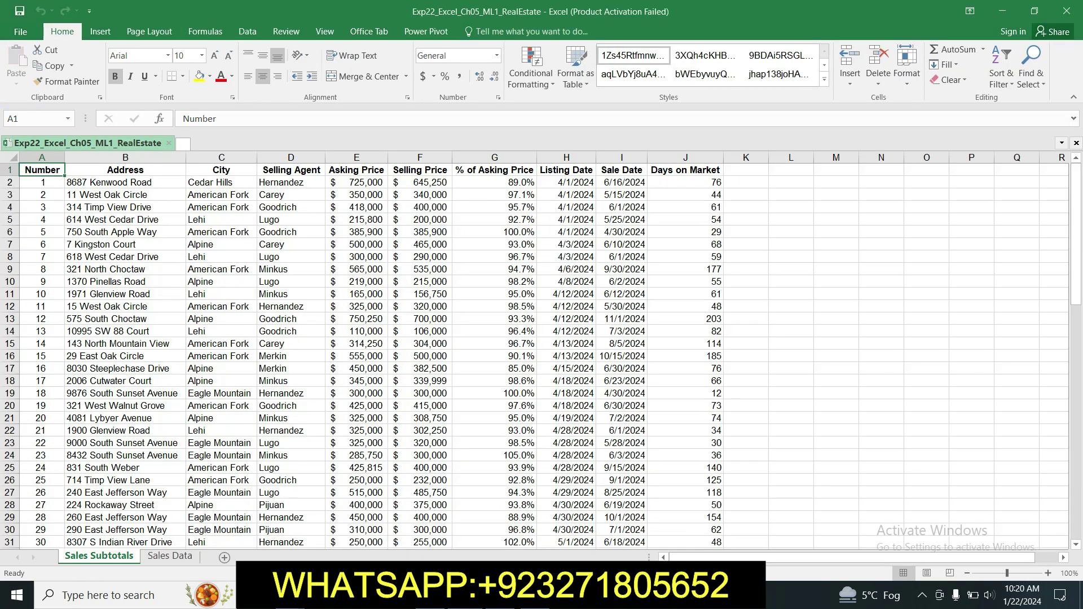
left_click(235, 172)
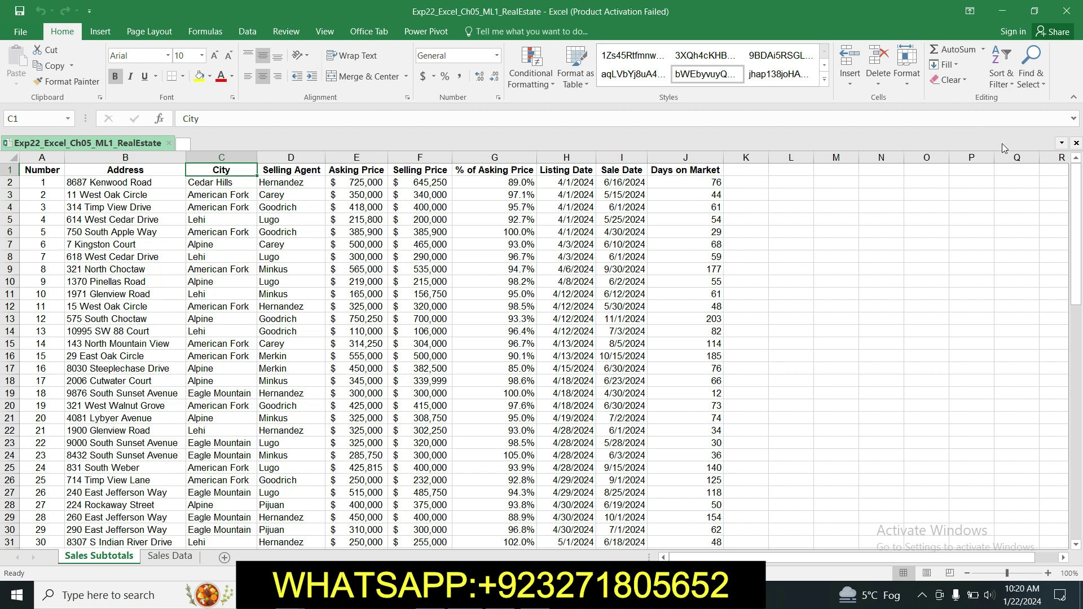
left_click(1009, 82)
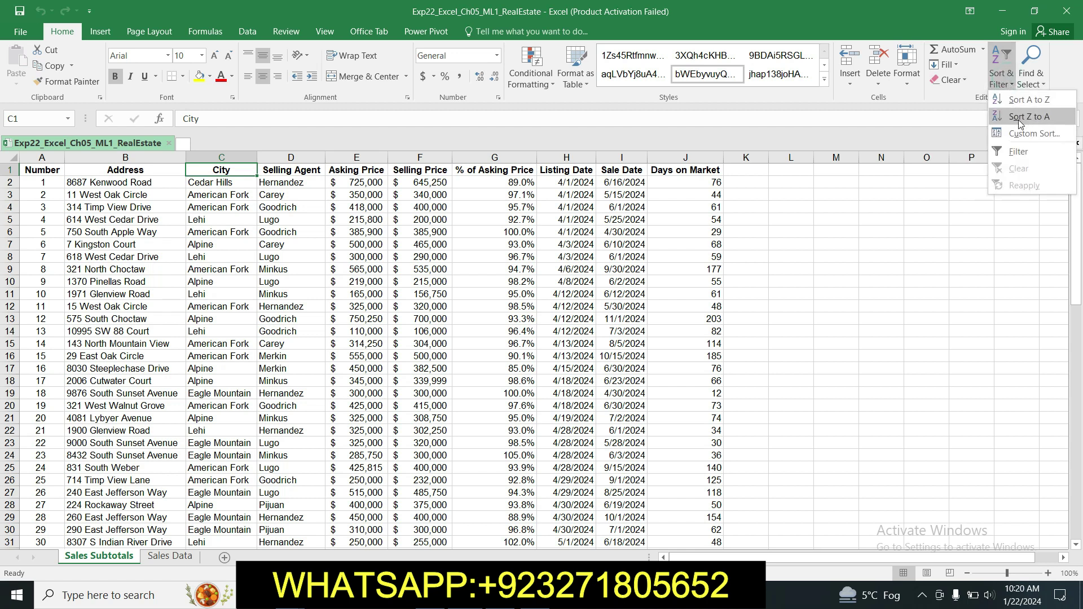
left_click(1021, 131)
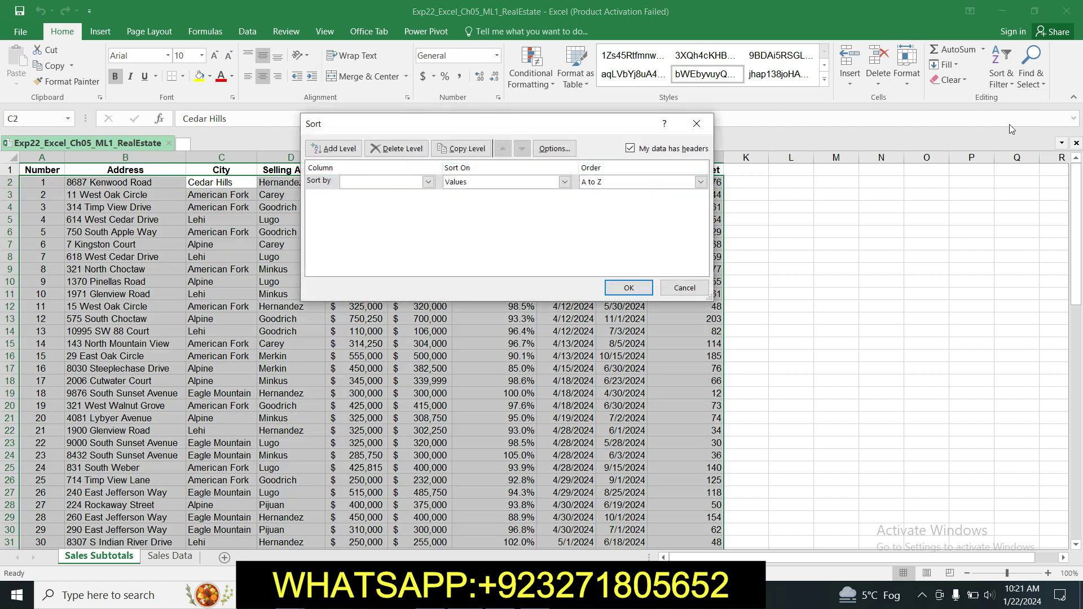
left_click_drag(566, 128, 638, 114)
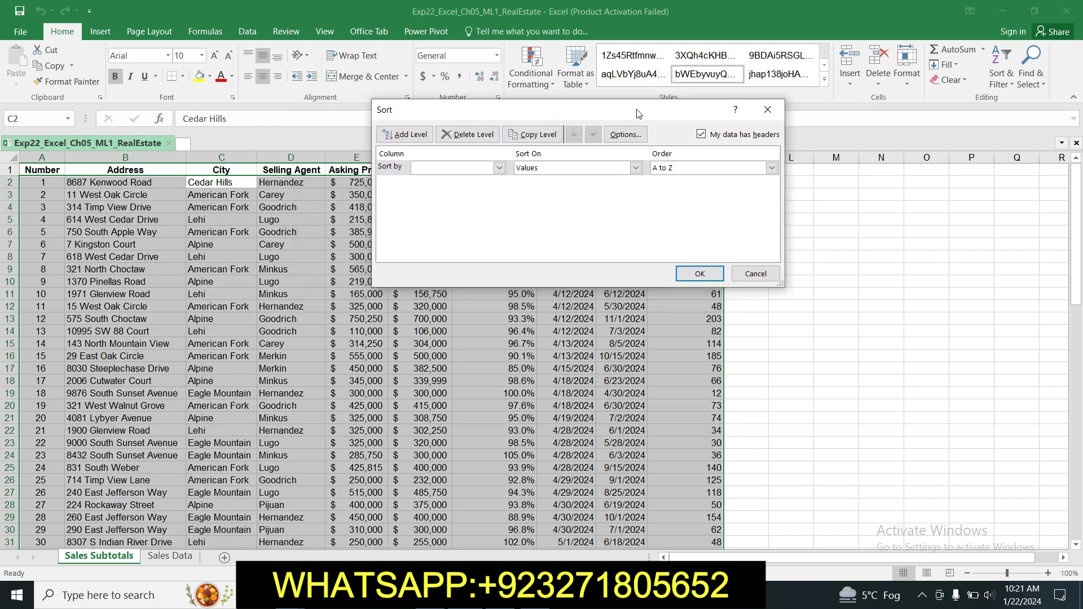
left_click(498, 168)
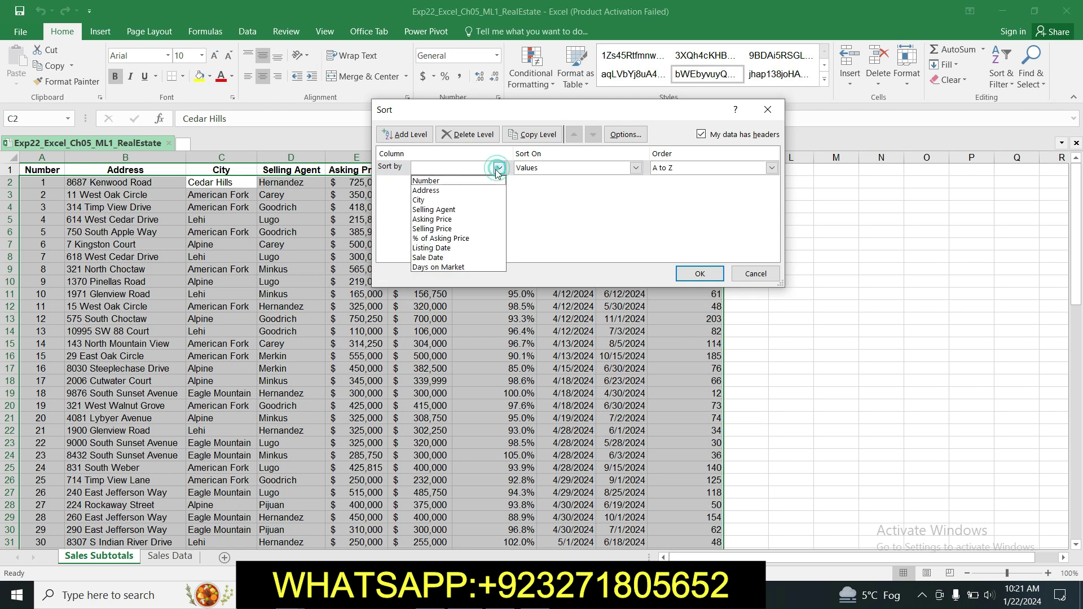
left_click(476, 198)
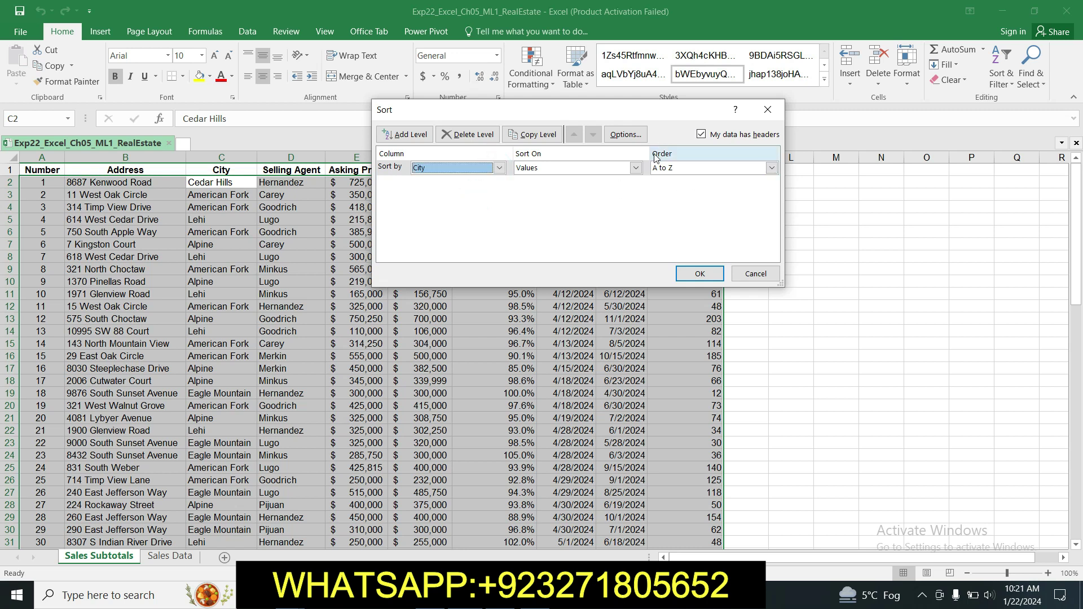
Check the sort instructions in Word and add Selling Agent, A to Z, as the second sort level in Excel.
key("alt+Tab")
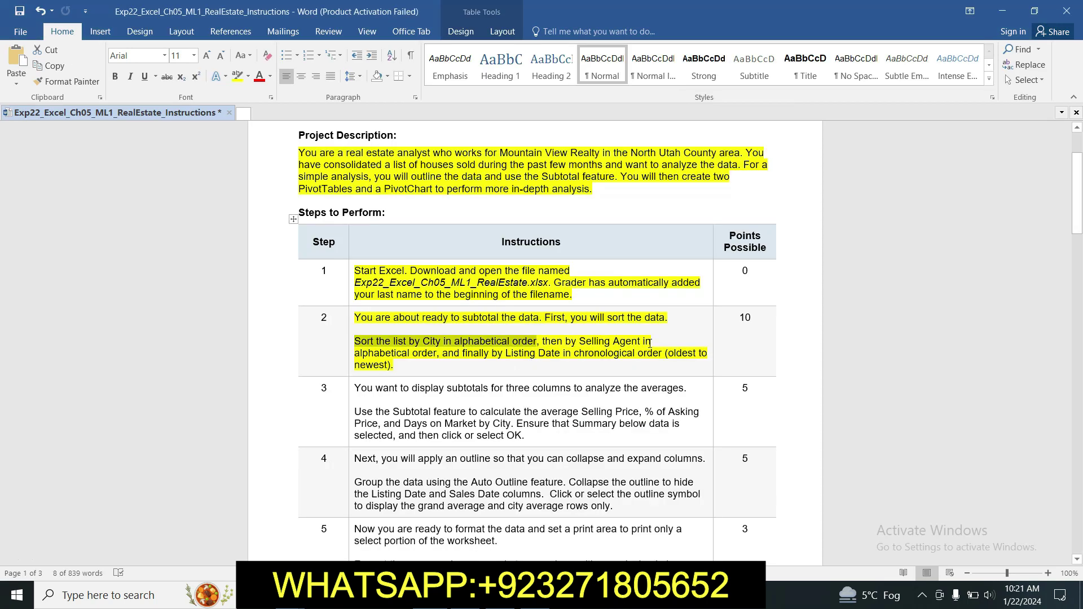
key("alt+Tab")
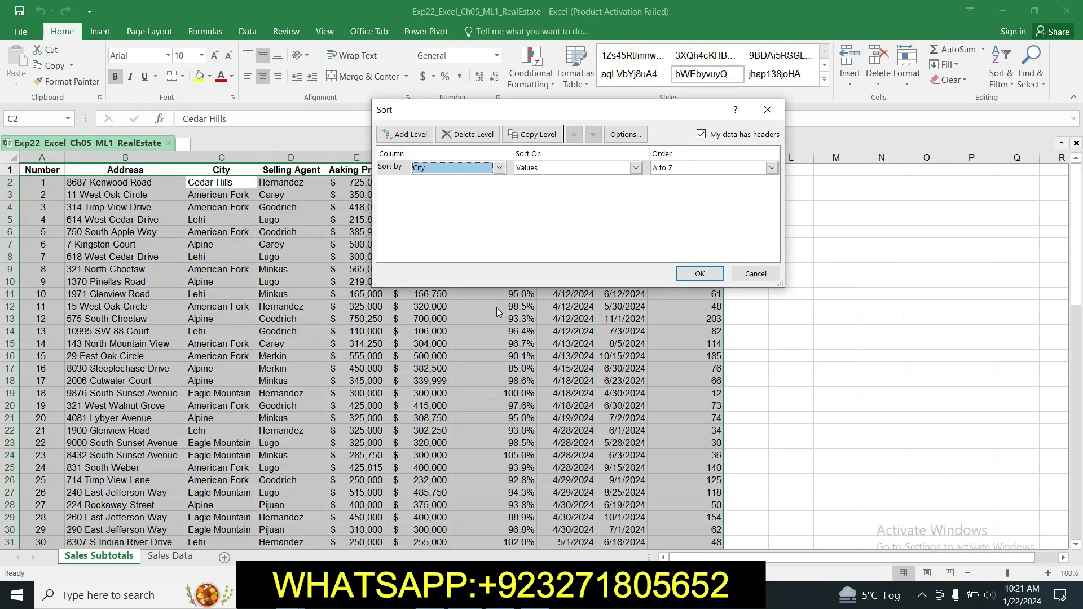
left_click(414, 135)
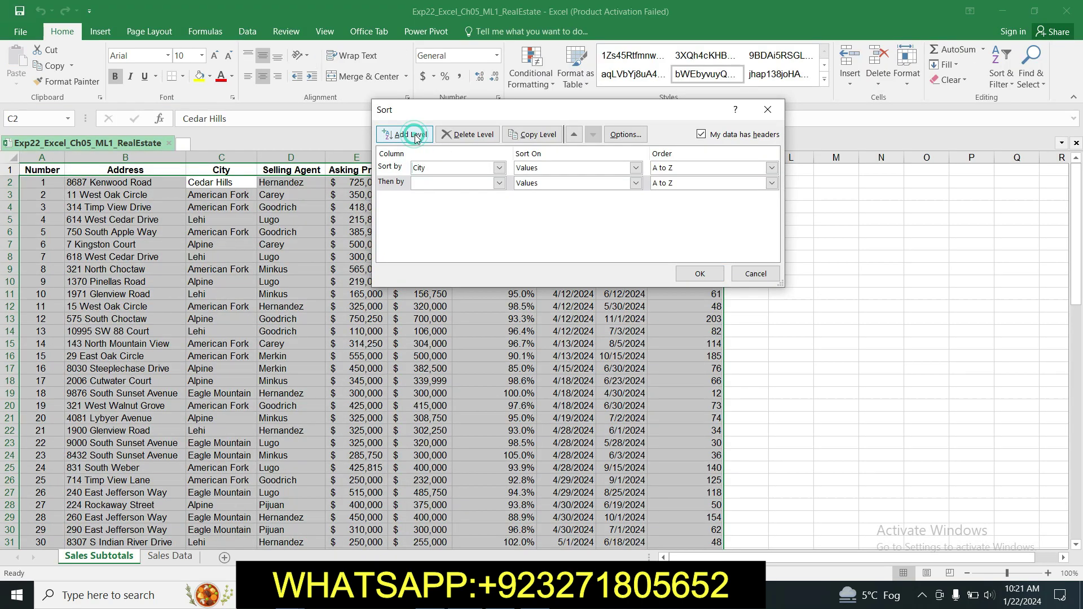
left_click(500, 183)
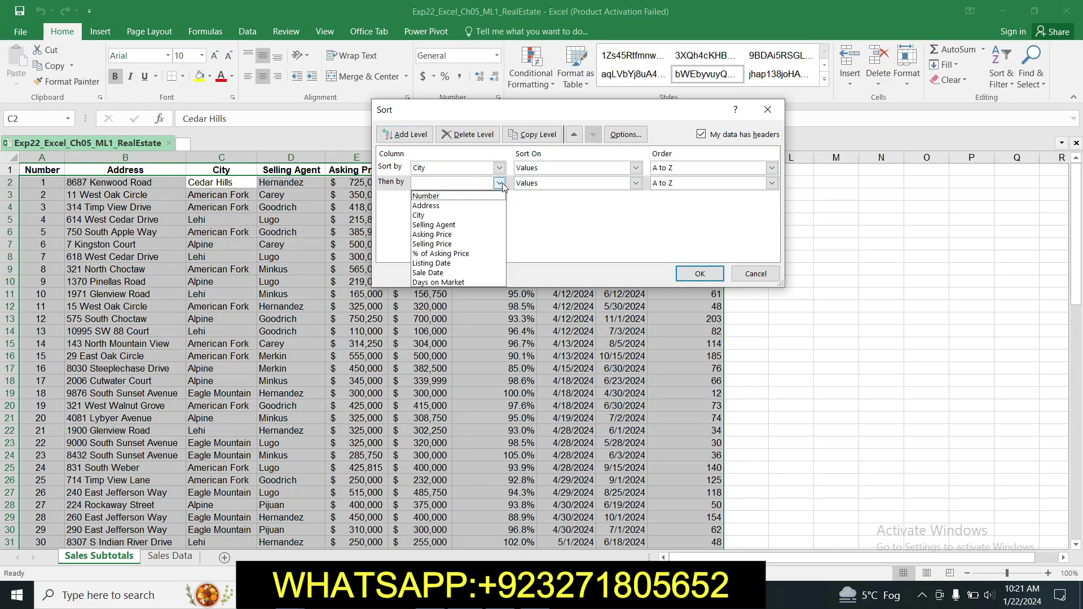
left_click(478, 225)
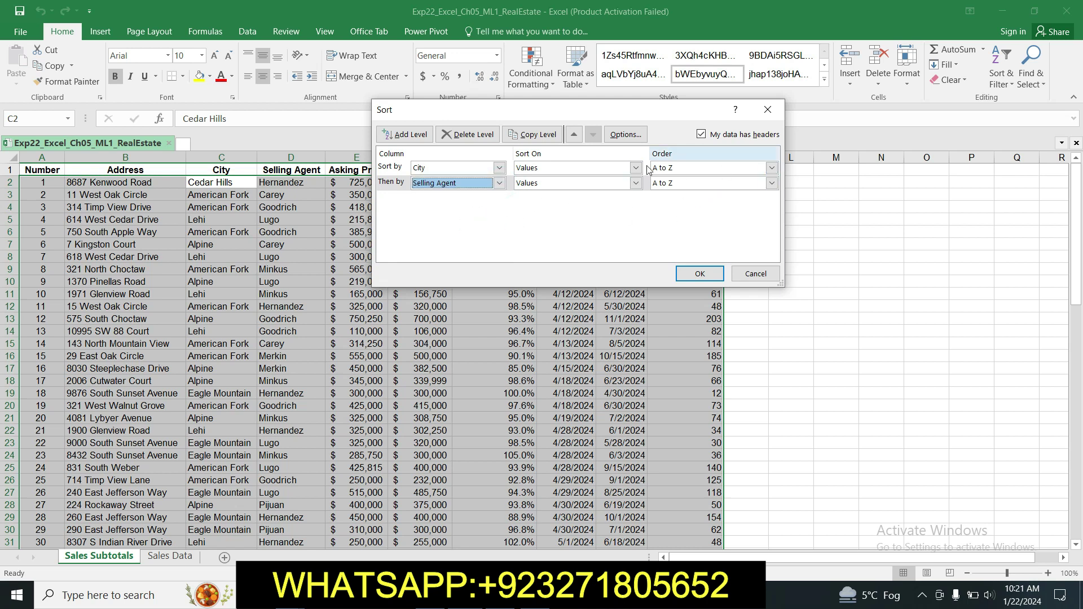
Add Listing Date, Oldest to Newest, as the third sort level, apply the sort, and return to the Word instructions.
key("alt+Tab")
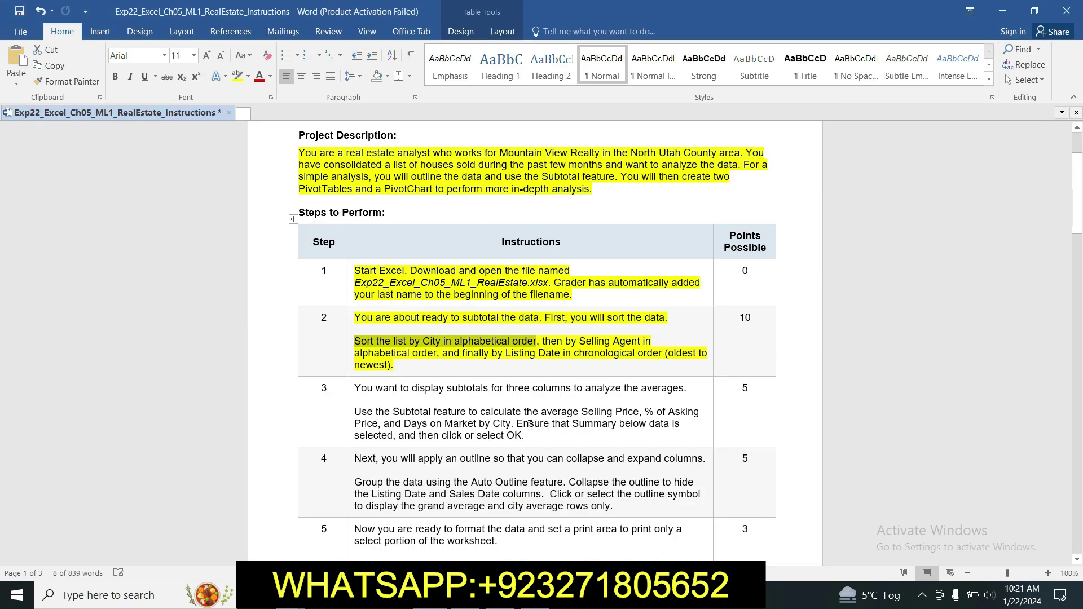
left_click(539, 373)
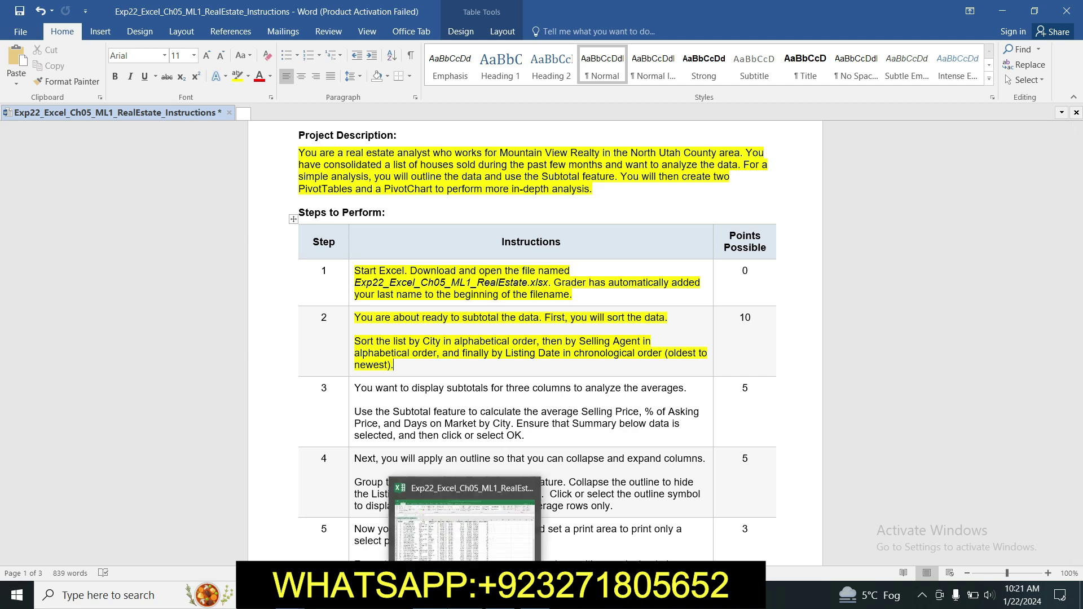
left_click(461, 558)
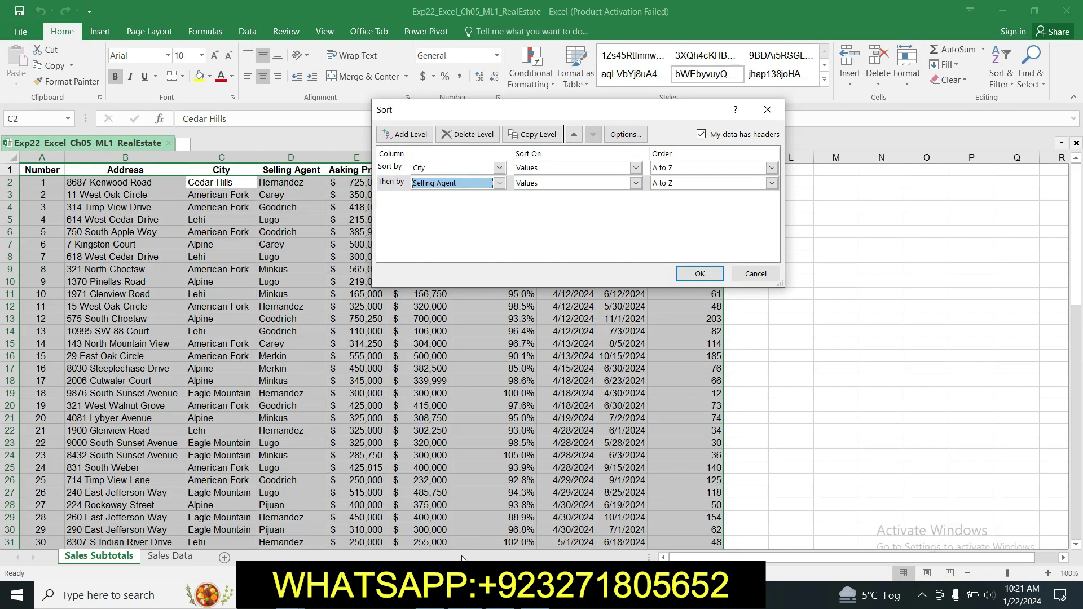
left_click(416, 135)
left_click(499, 198)
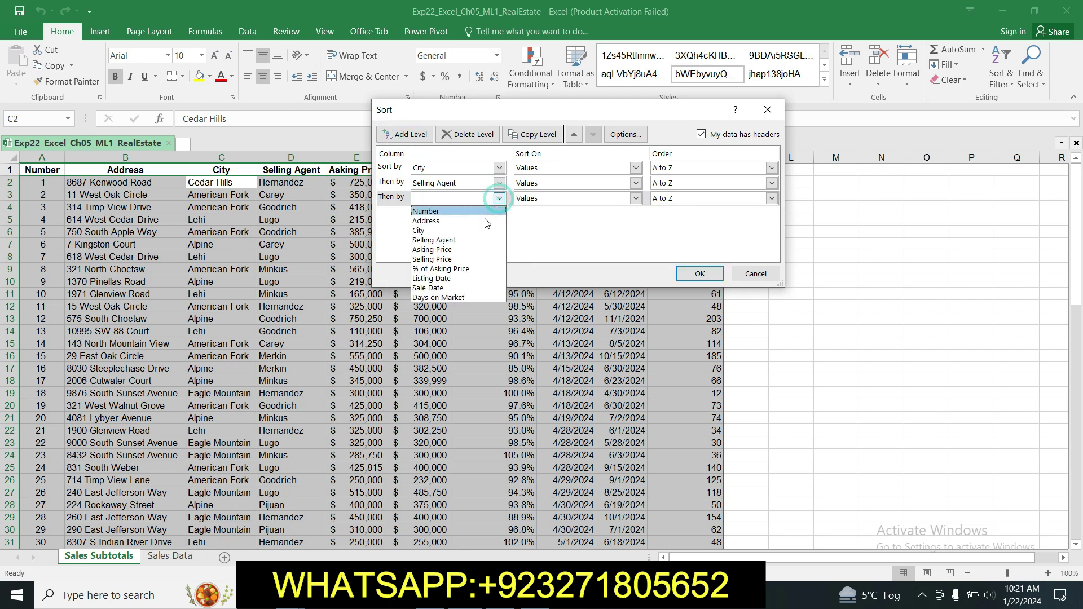
left_click(473, 279)
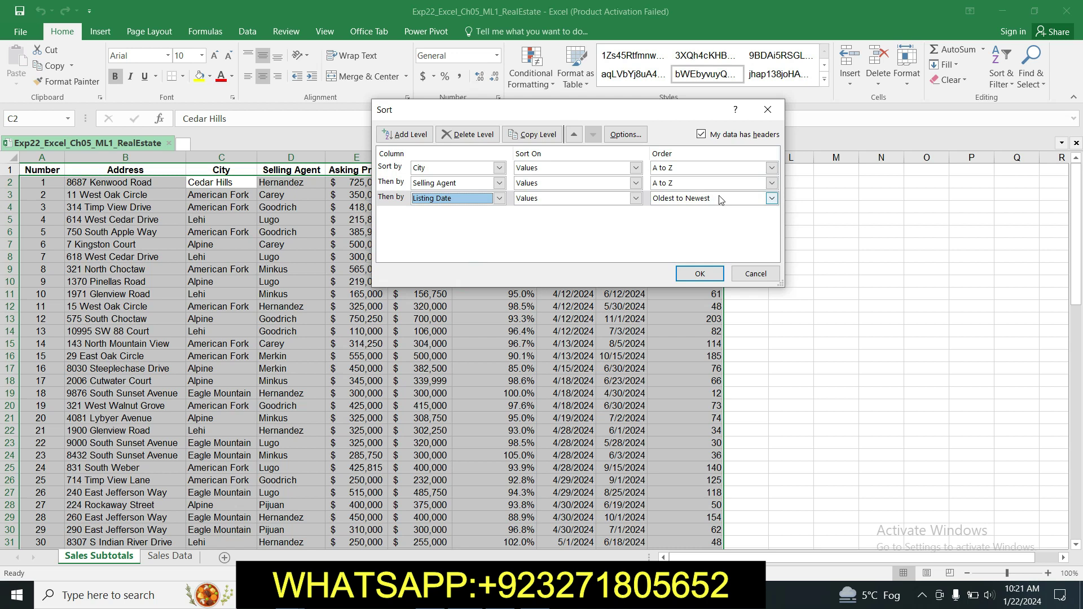
left_click(700, 275)
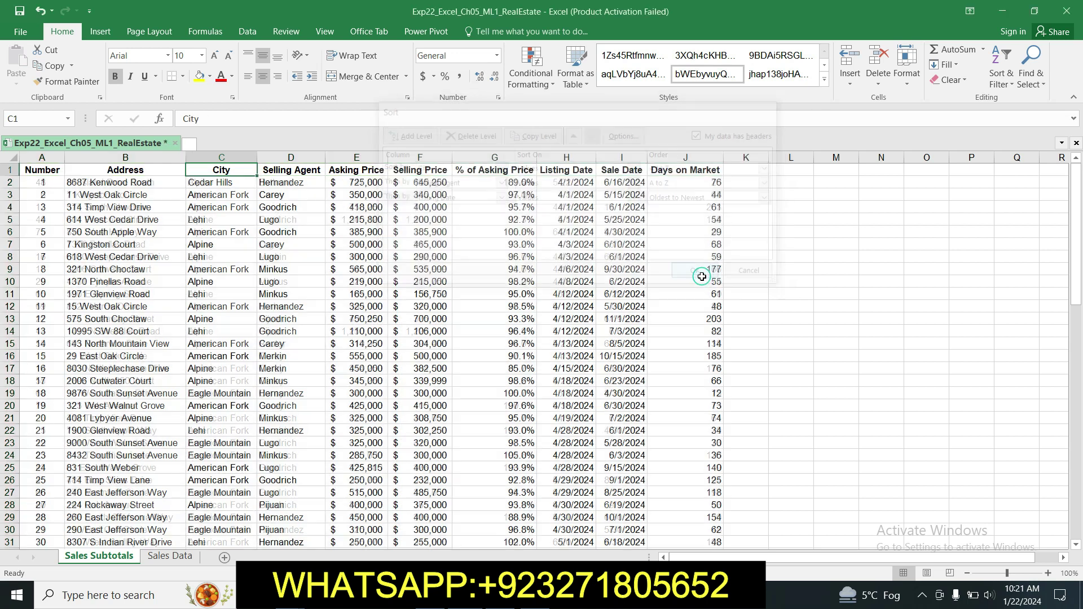
left_click(565, 379)
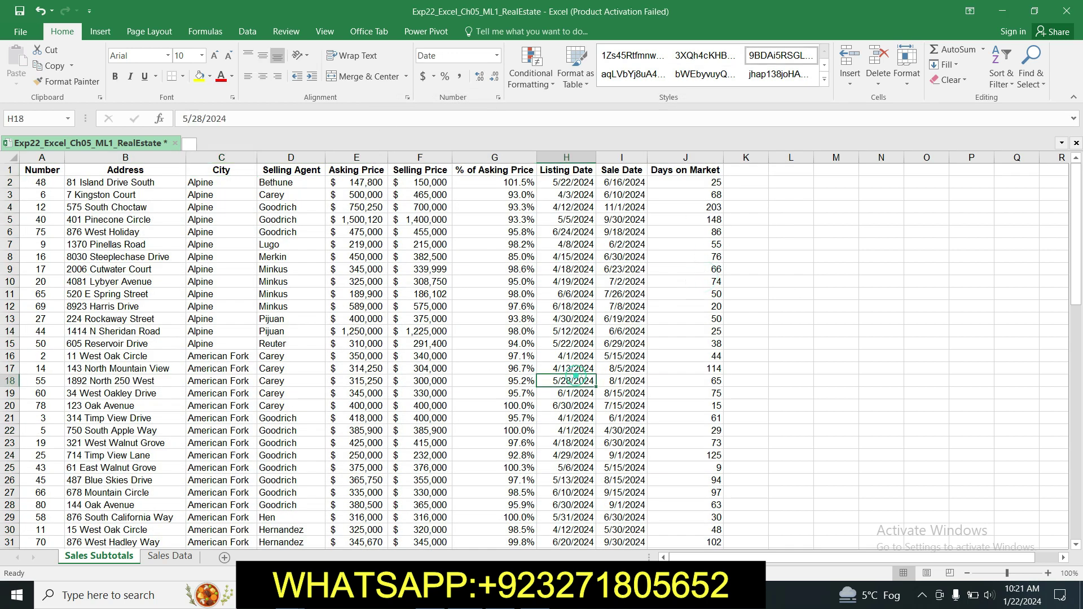
key("alt+Tab")
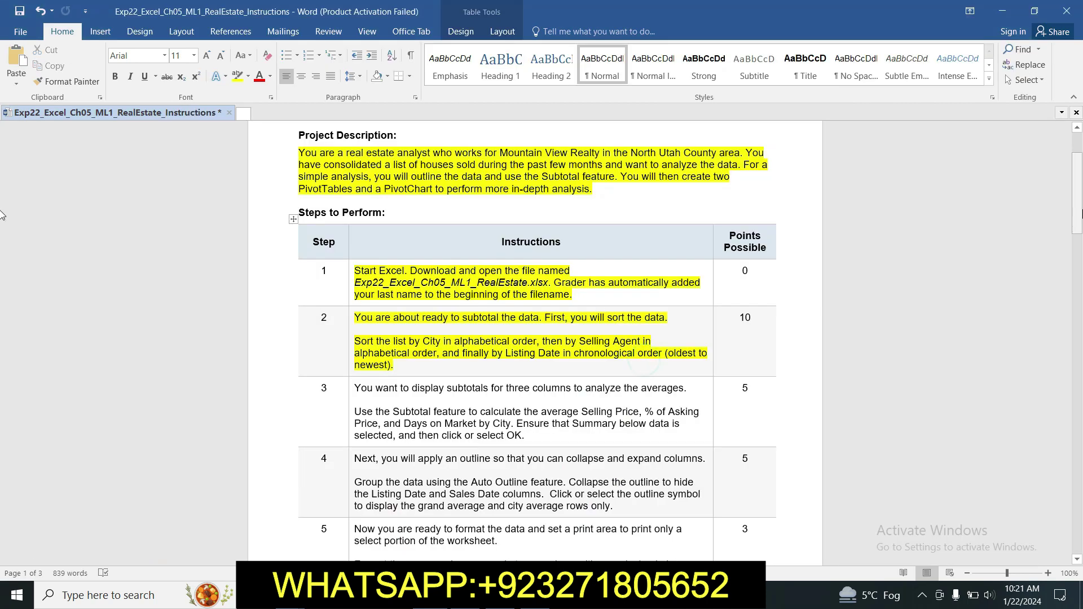
Highlight the step 3 instructions about subtotals for three columns in yellow.
left_click(1079, 207)
left_click_drag(1078, 207, 1078, 224)
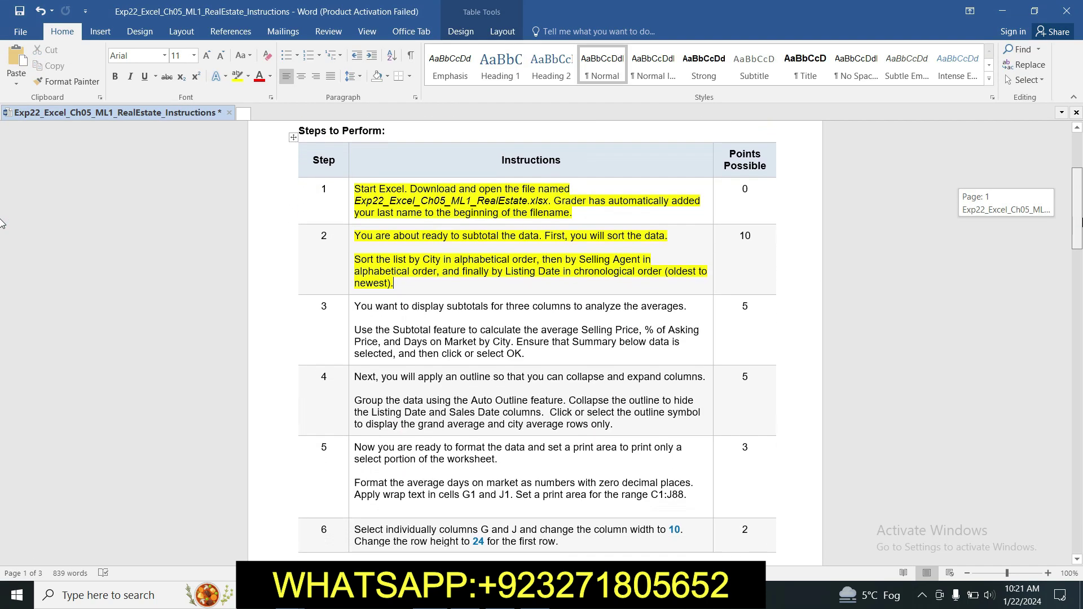
left_click(350, 304)
left_click(406, 282)
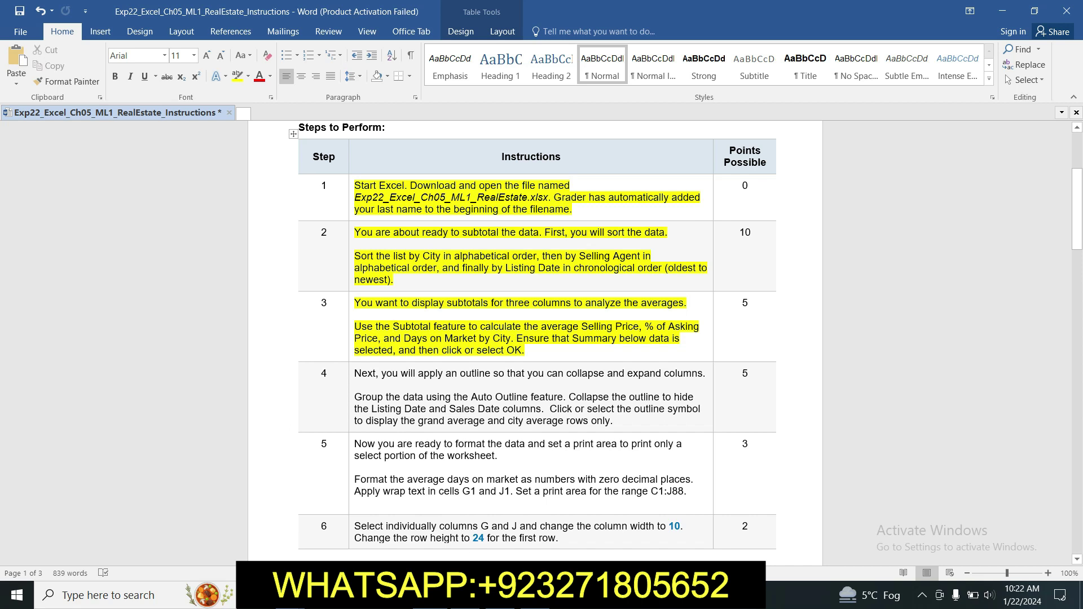
Switch to the Excel workbook and start a Subtotal on the Sales Subtotals list using the Average function.
mouse_move(465, 595)
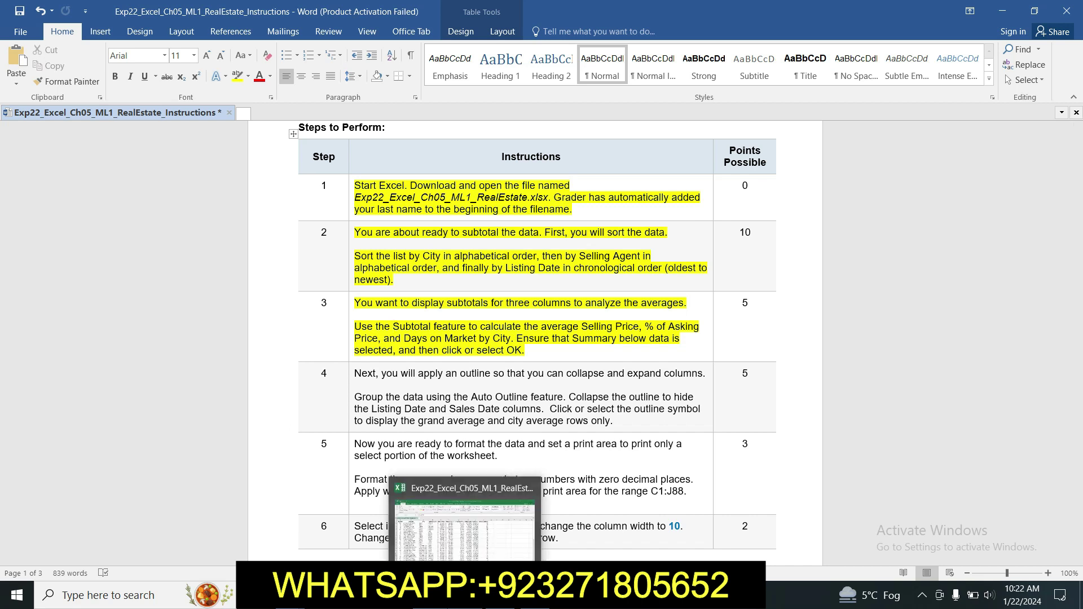
left_click(465, 527)
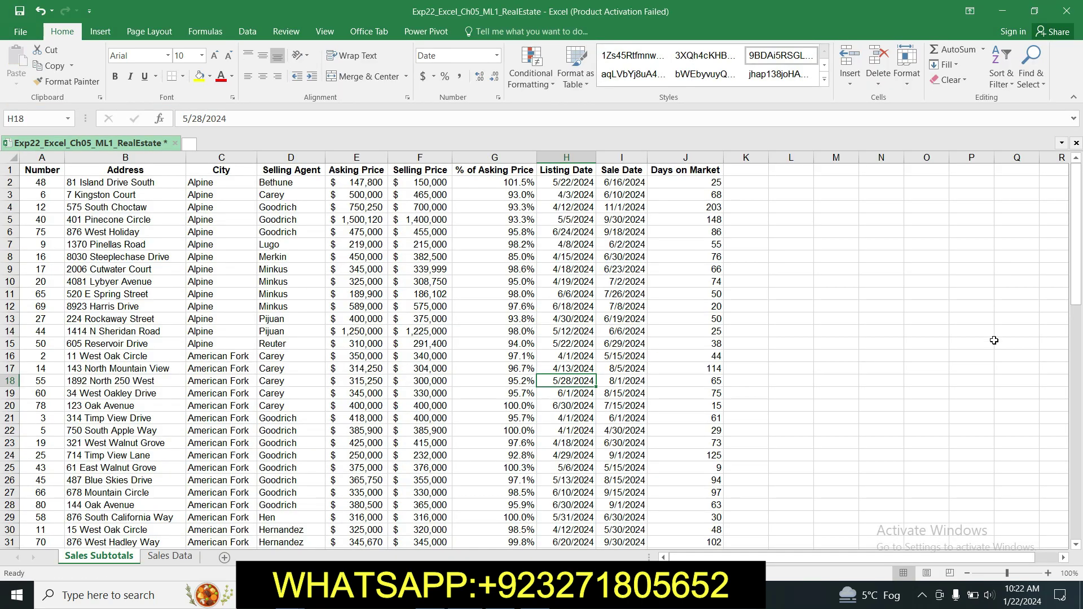
left_click_drag(1079, 256, 1063, 183)
left_click(246, 32)
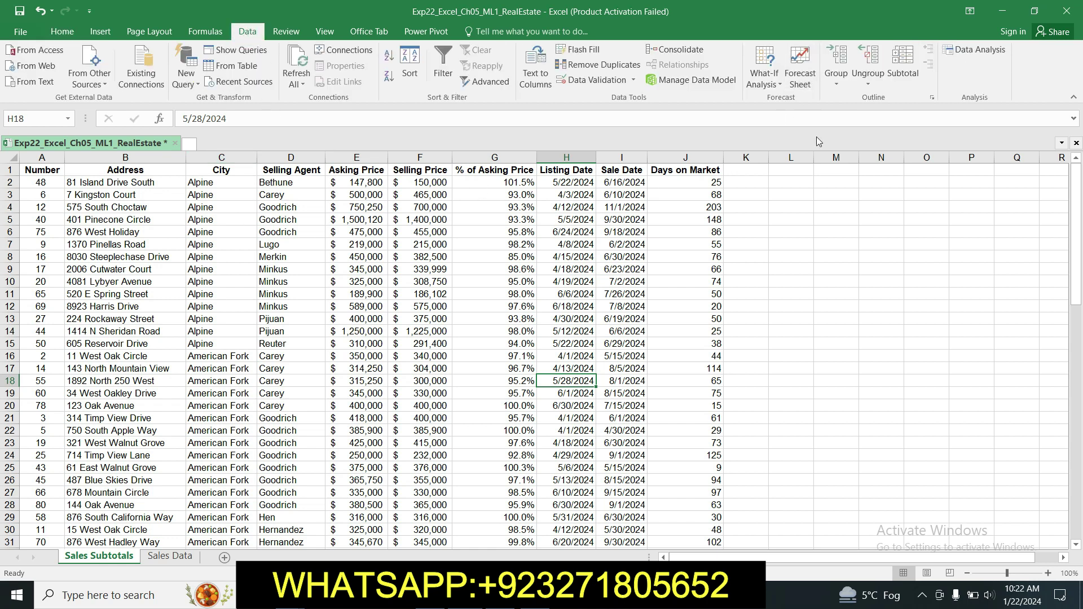
left_click(914, 68)
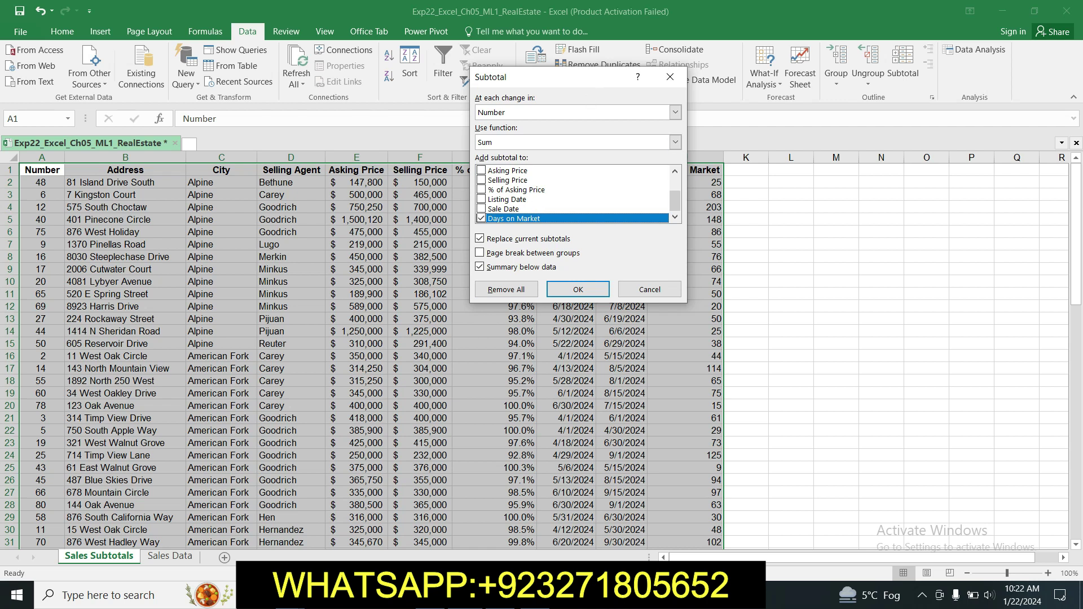
key("alt+Tab")
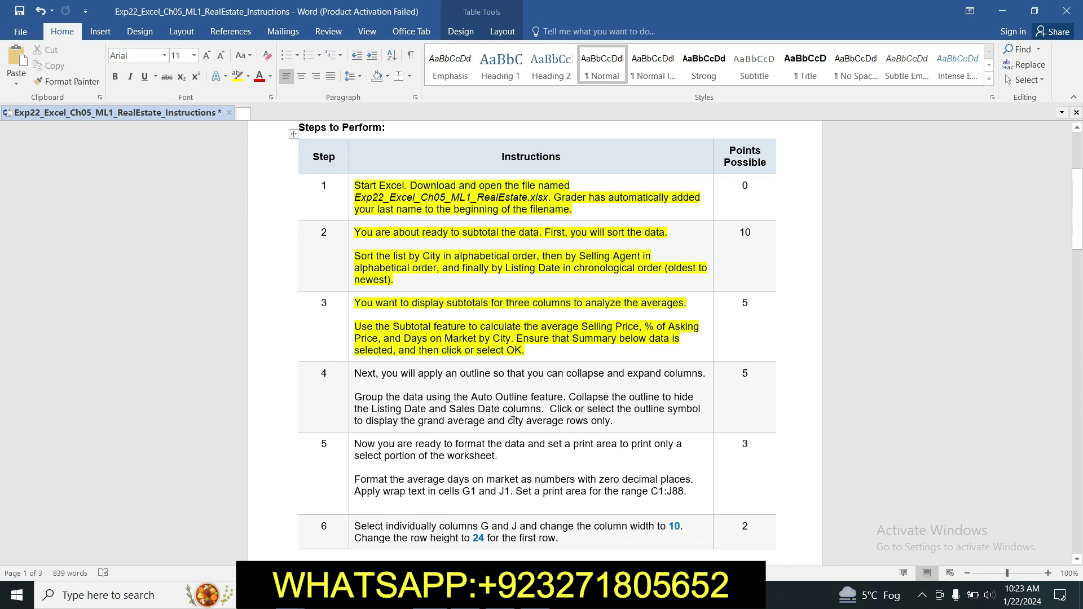
mouse_move(465, 595)
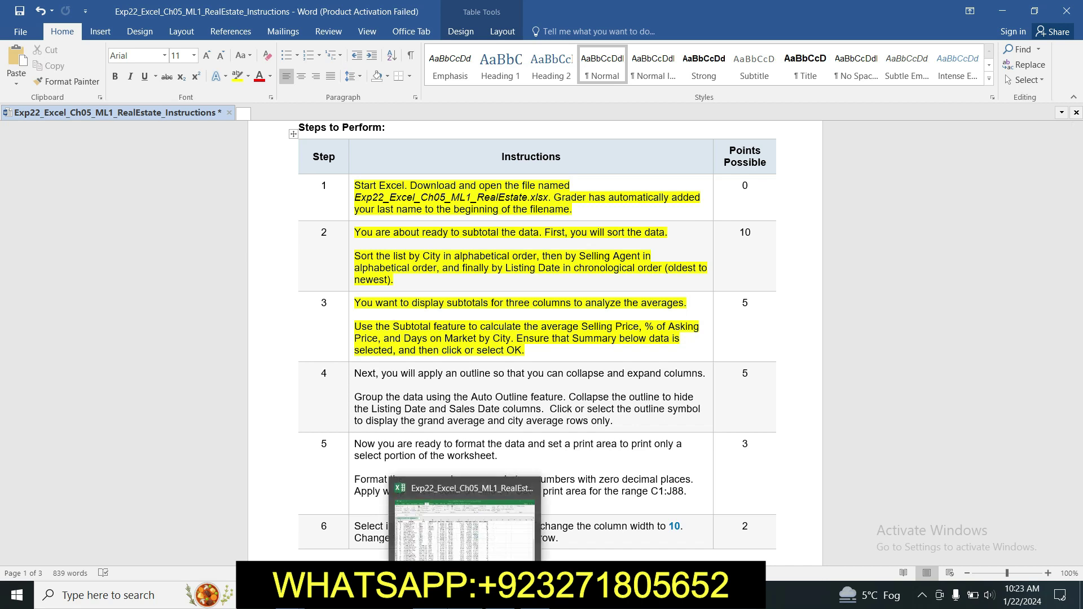
left_click(465, 508)
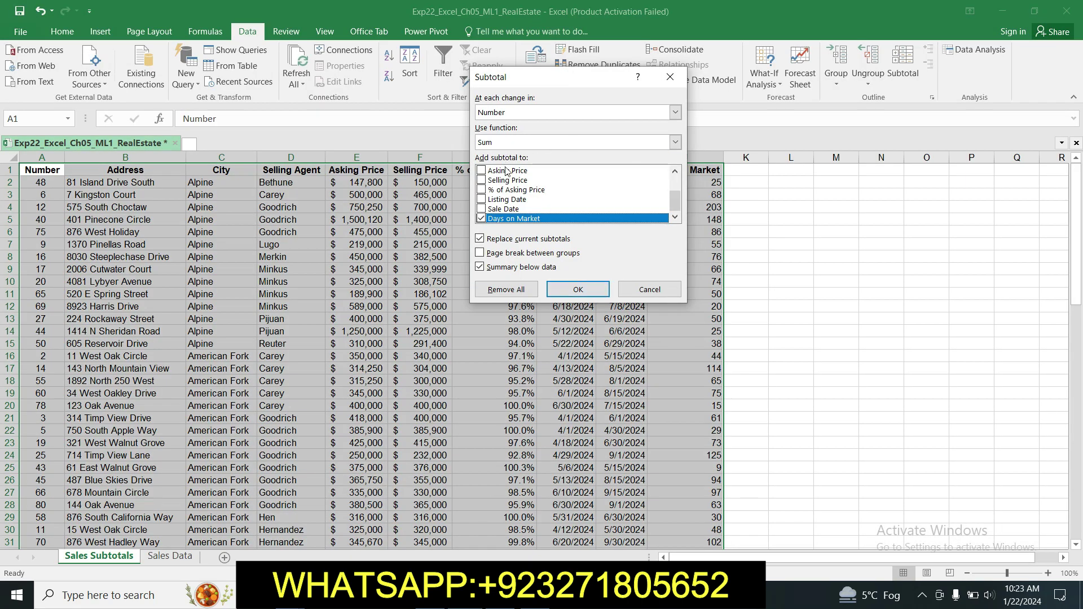
left_click(676, 143)
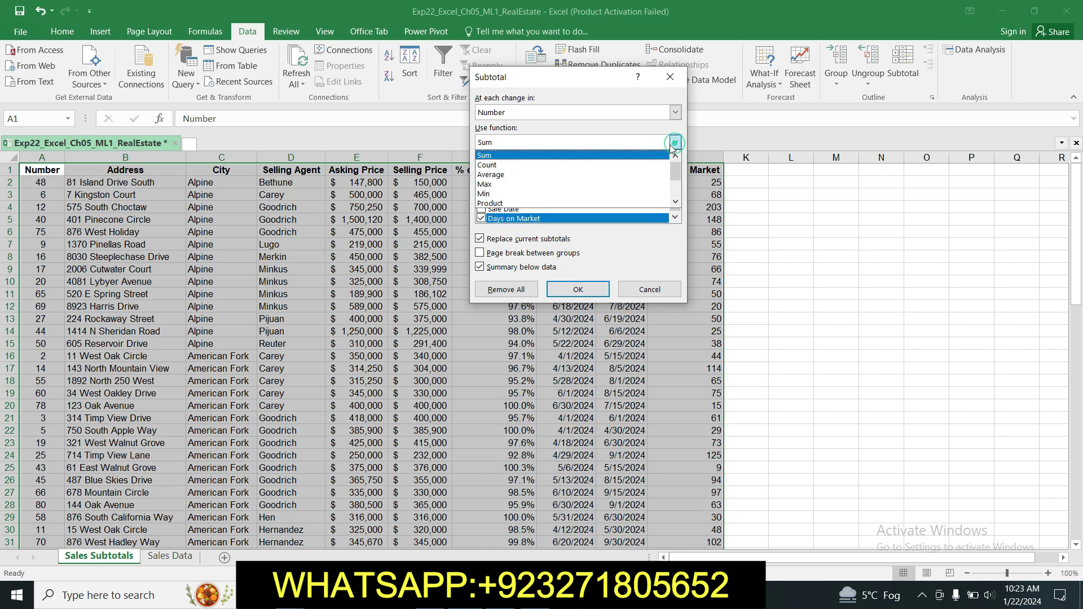
left_click(647, 177)
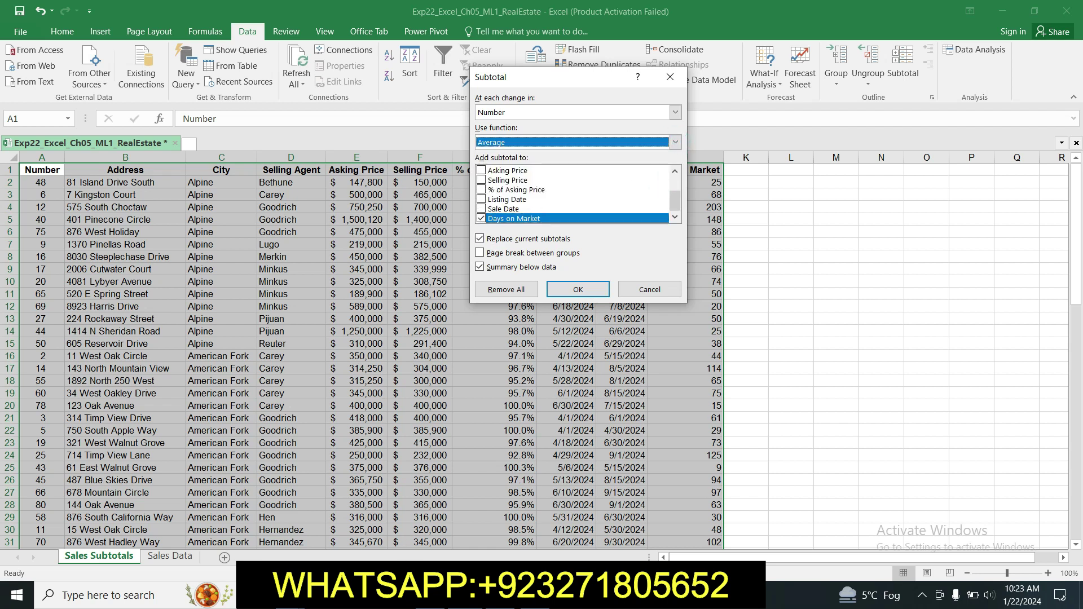
Check the step 3 instructions in Word and include Selling Price and % of Asking Price in the Excel subtotals.
key("alt+Tab")
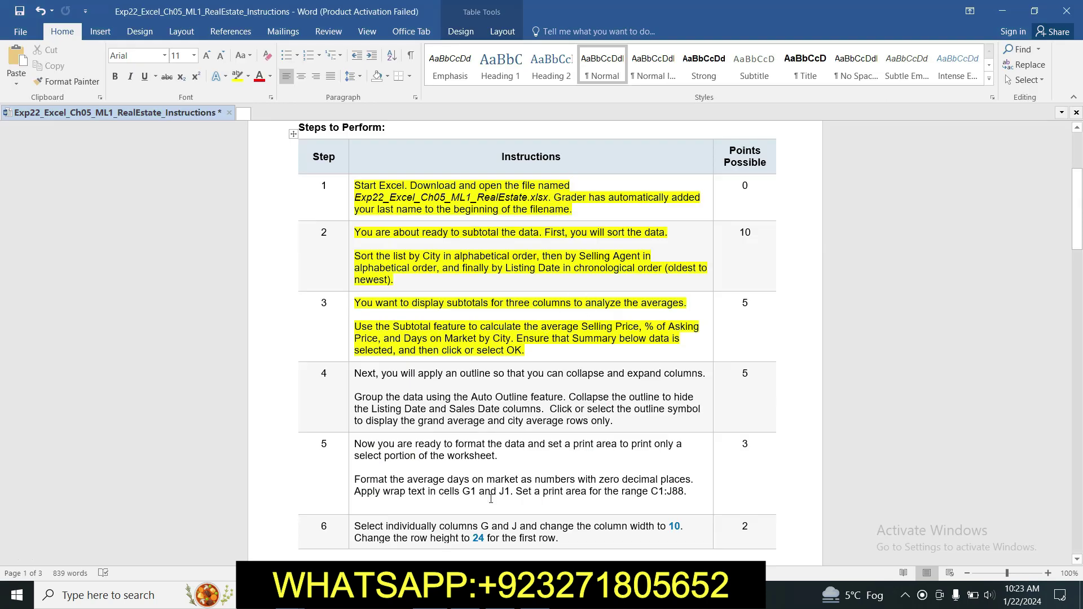
key("alt+Tab")
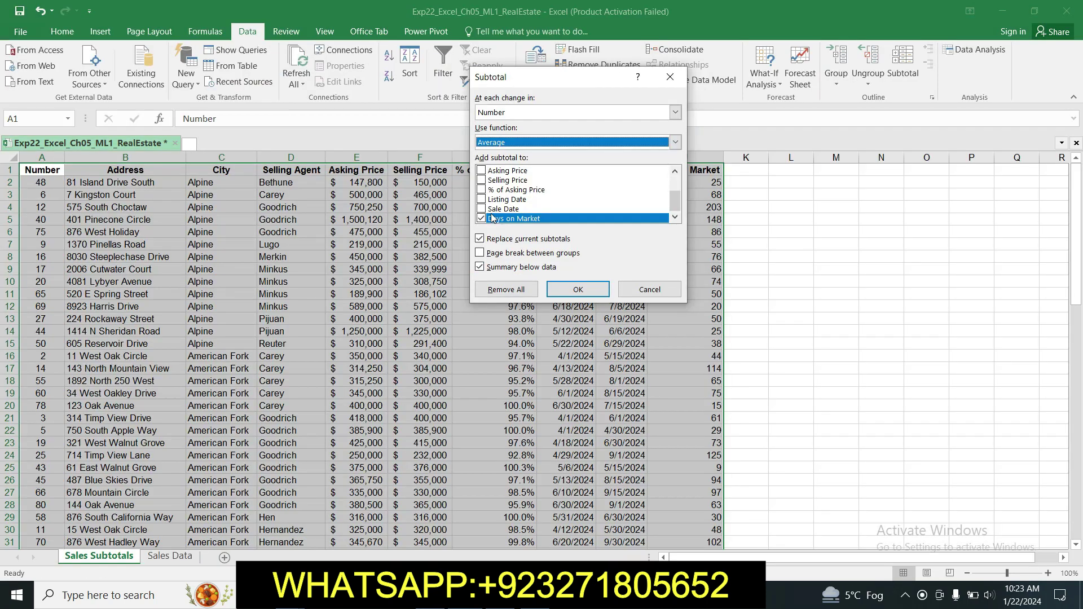
left_click(482, 181)
left_click(535, 596)
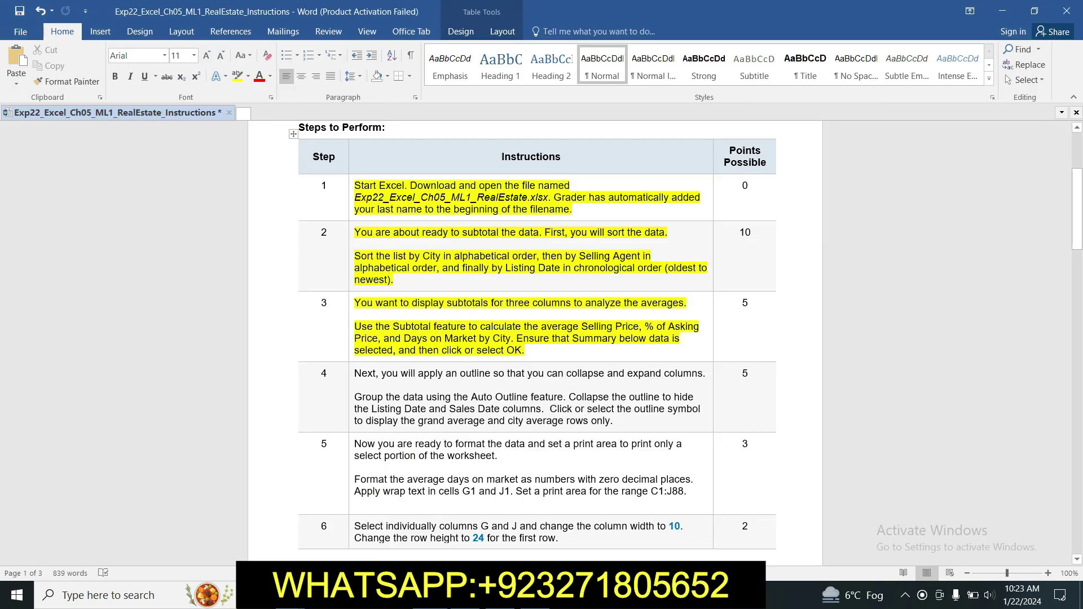
left_click(500, 596)
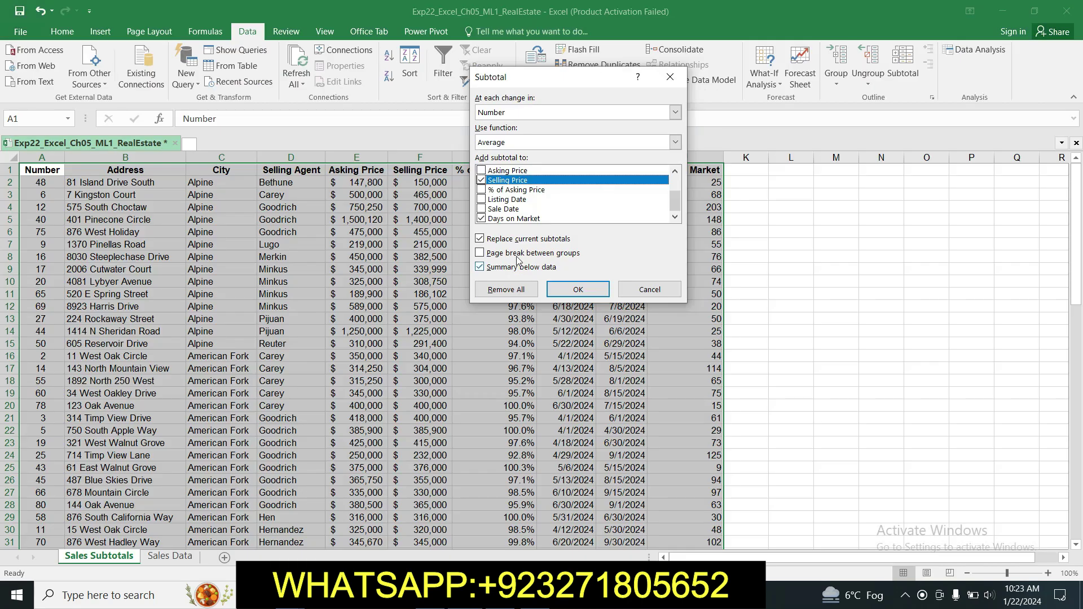
left_click(481, 190)
left_click(535, 596)
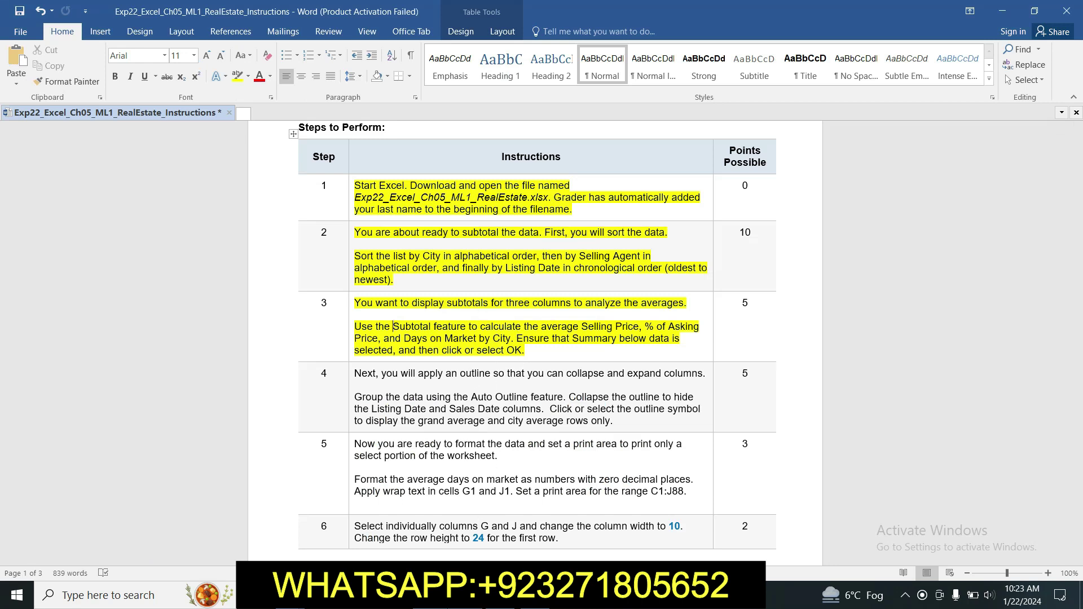
left_click(535, 596)
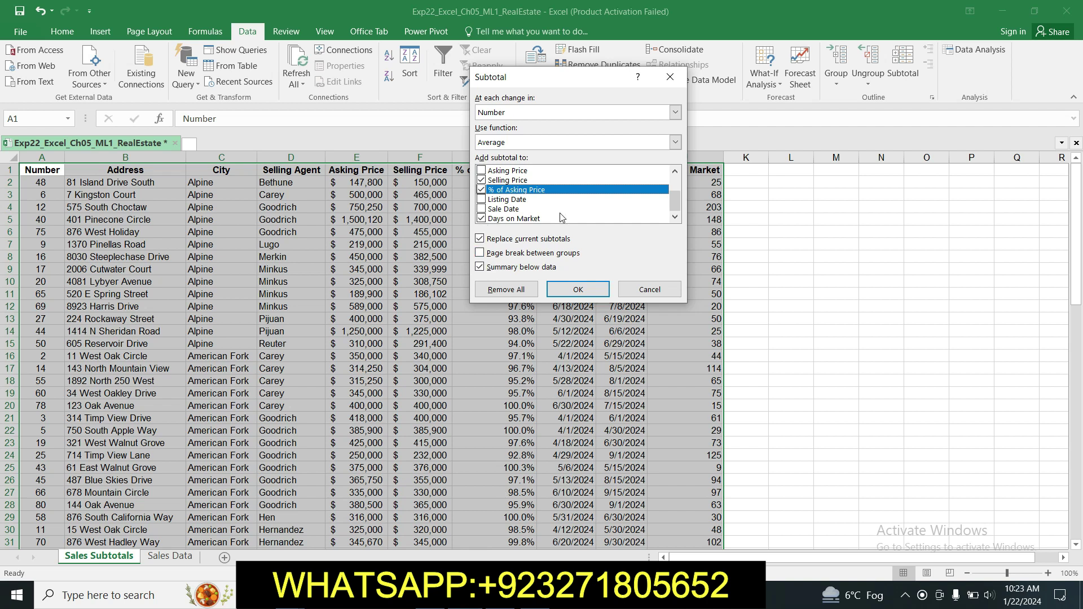
Set the subtotals to calculate at each change in City and apply them to the list.
left_click(675, 114)
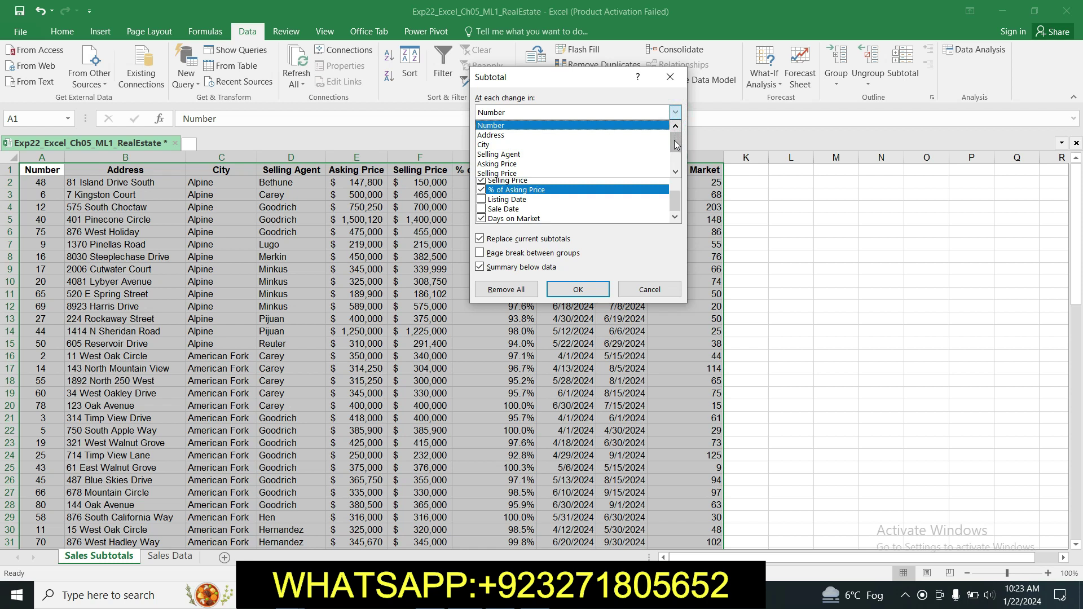
left_click(623, 145)
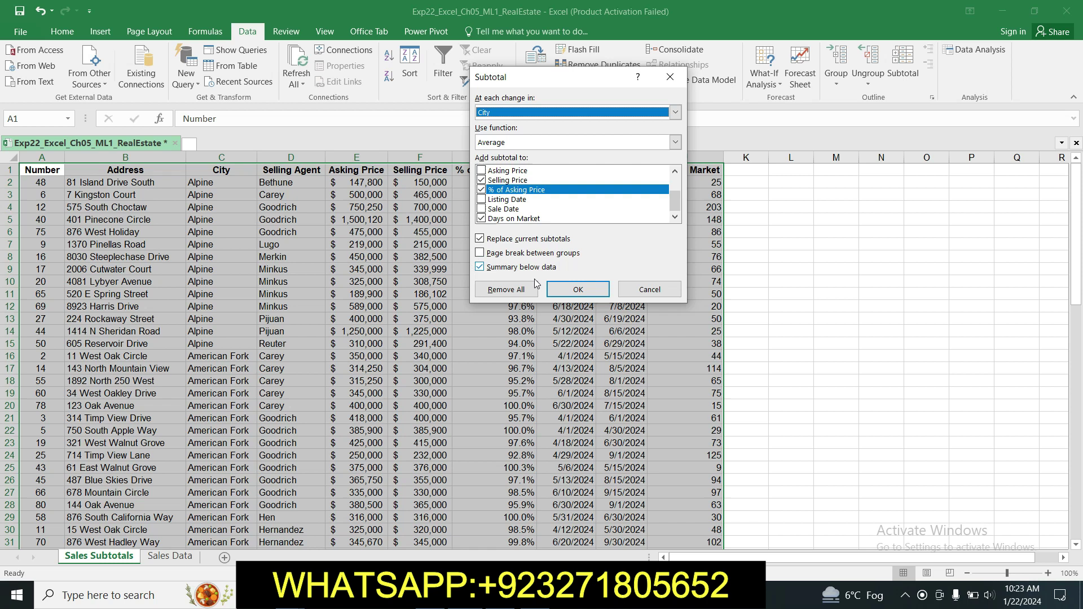
left_click(579, 289)
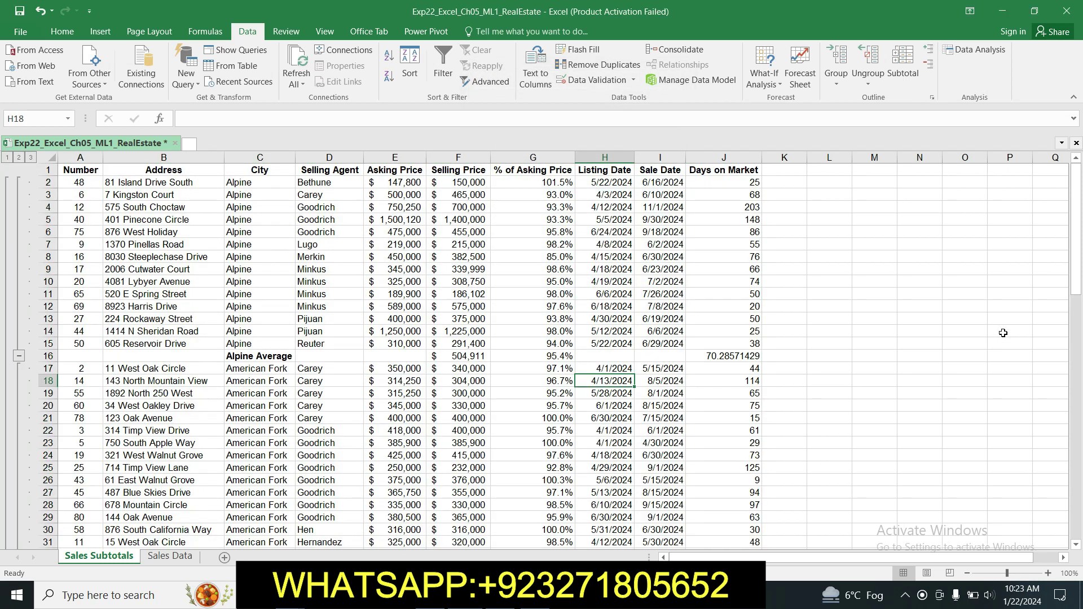
mouse_move(1077, 231)
left_mouse_down()
mouse_move(1078, 504)
mouse_move(1078, 229)
left_mouse_up()
Switch to the Word instructions, highlight step 4 in yellow, and select the phrase about grouping the data with Auto Outline.
key("alt+Tab")
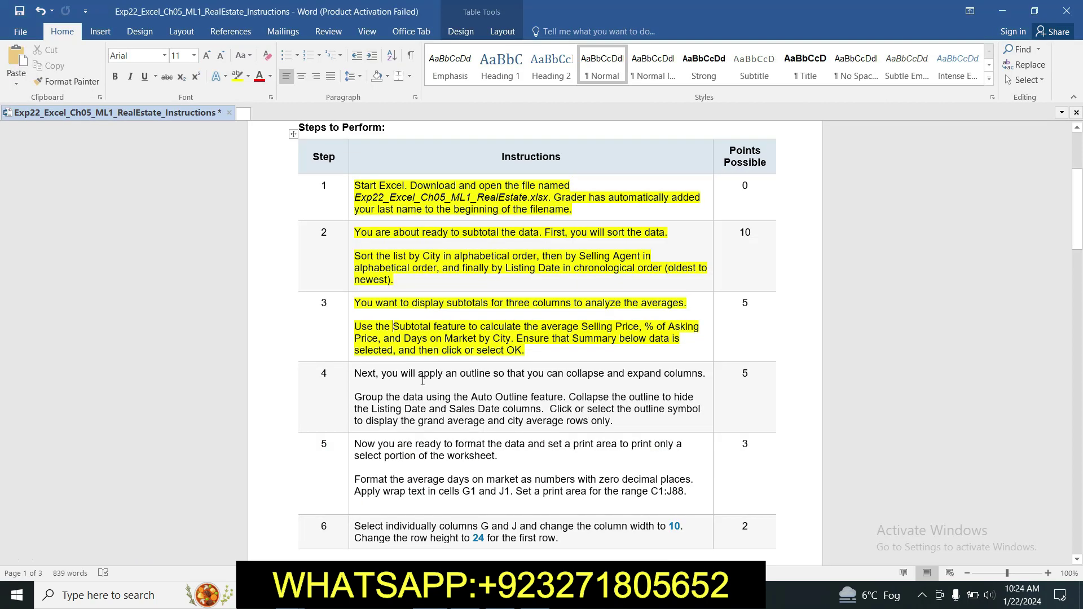
left_click(349, 373)
left_click(402, 348)
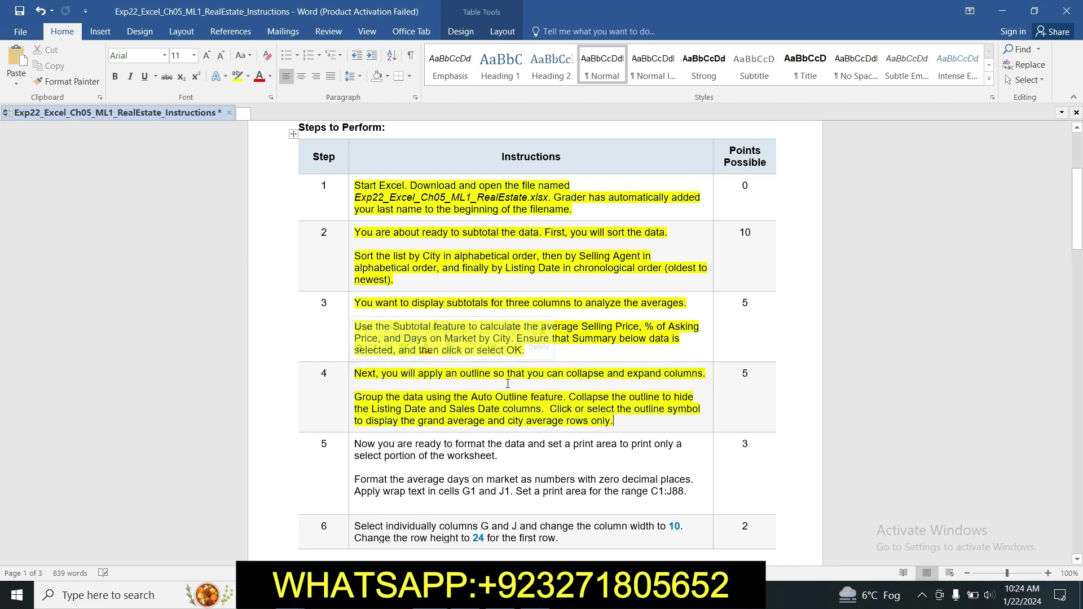
left_click_drag(1079, 227, 1078, 234)
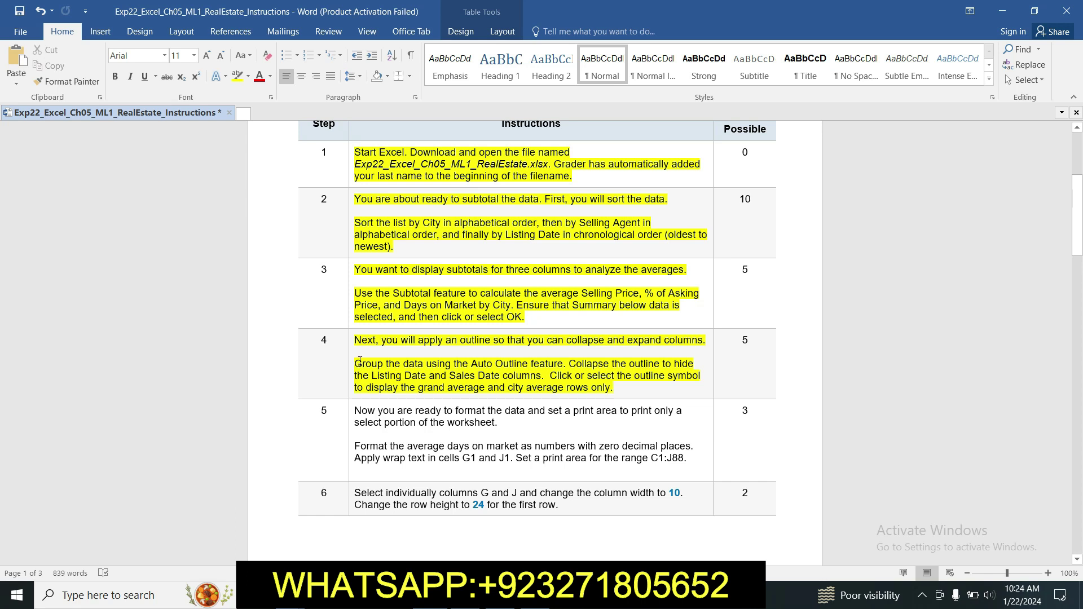
left_click_drag(355, 364, 562, 367)
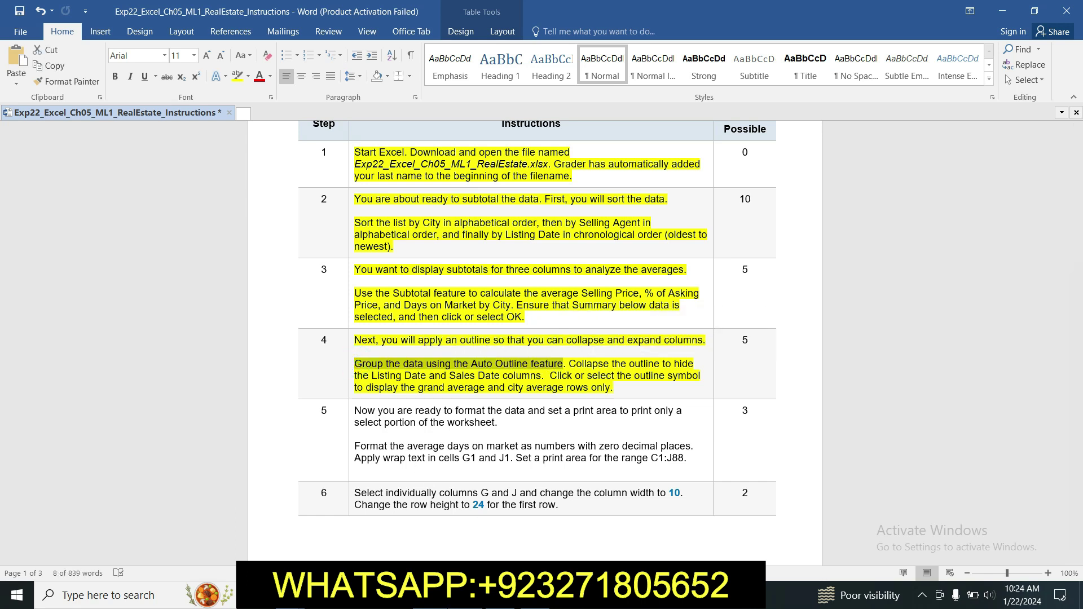
Switch to the Excel workbook and group the data with Auto Outline, modifying the existing outline.
key("alt+Tab")
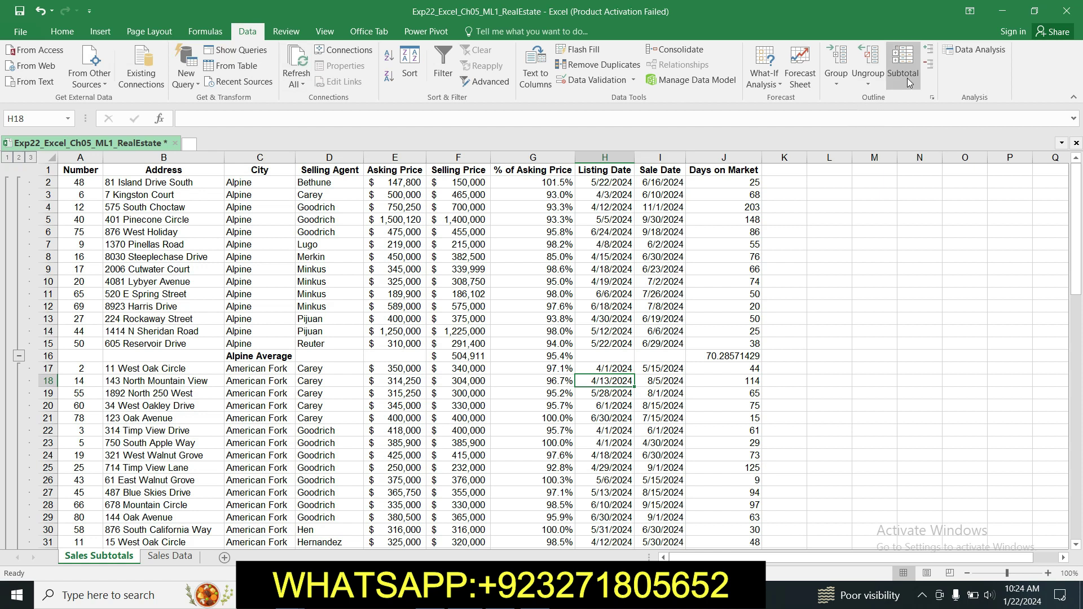
left_click(836, 71)
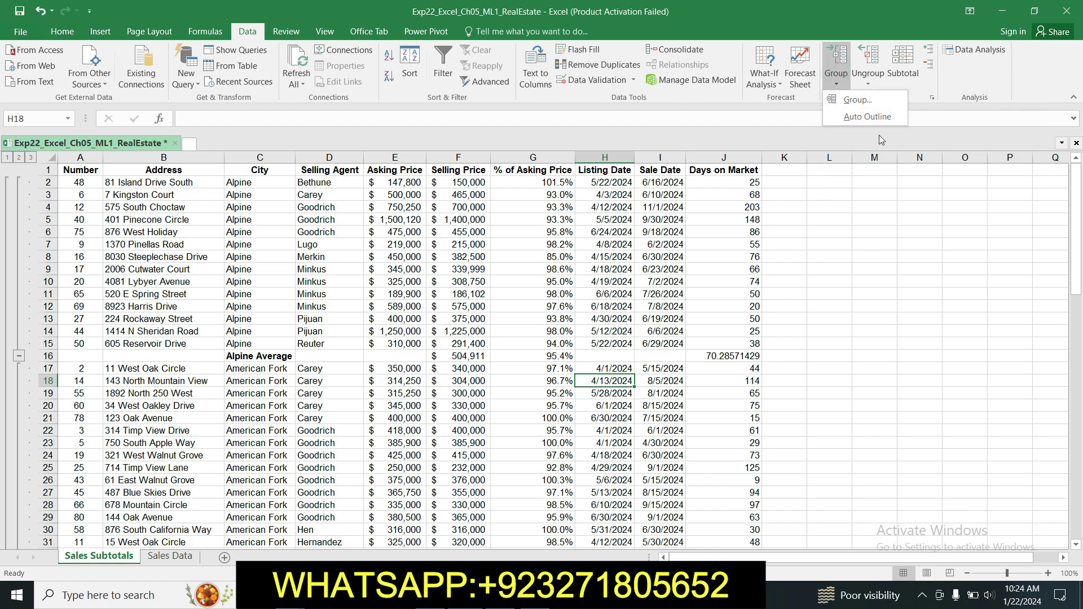
left_click(868, 117)
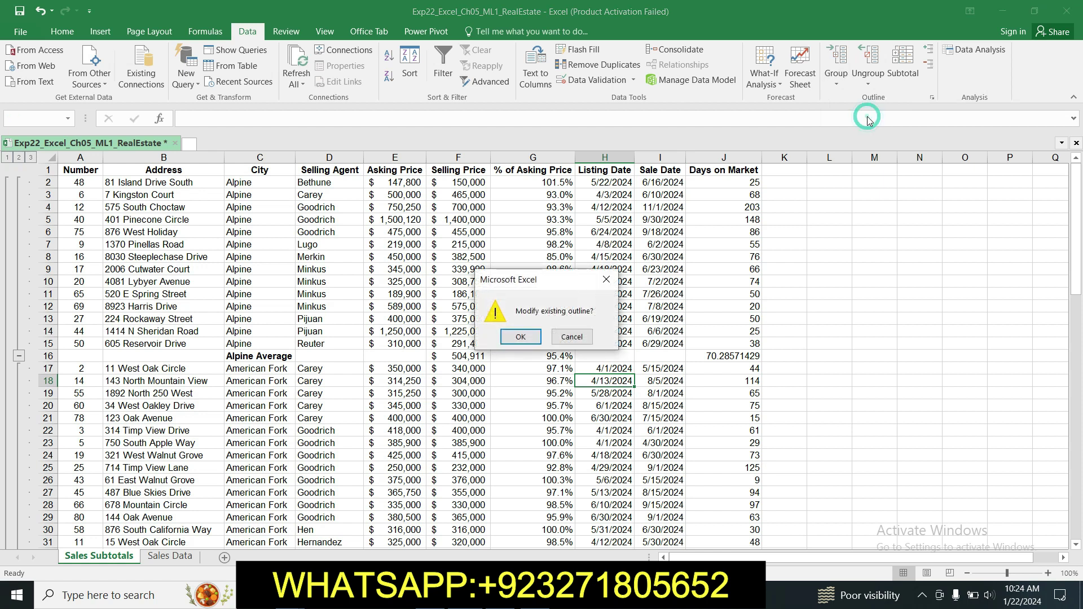
left_click_drag(581, 284, 596, 203)
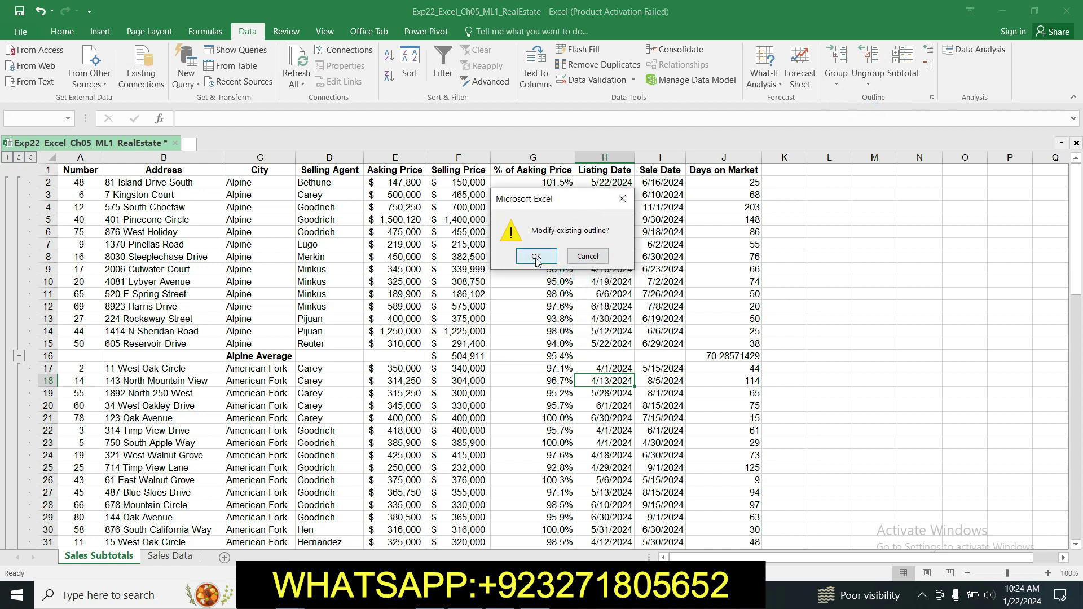
left_click(537, 258)
left_click_drag(1079, 265, 1078, 176)
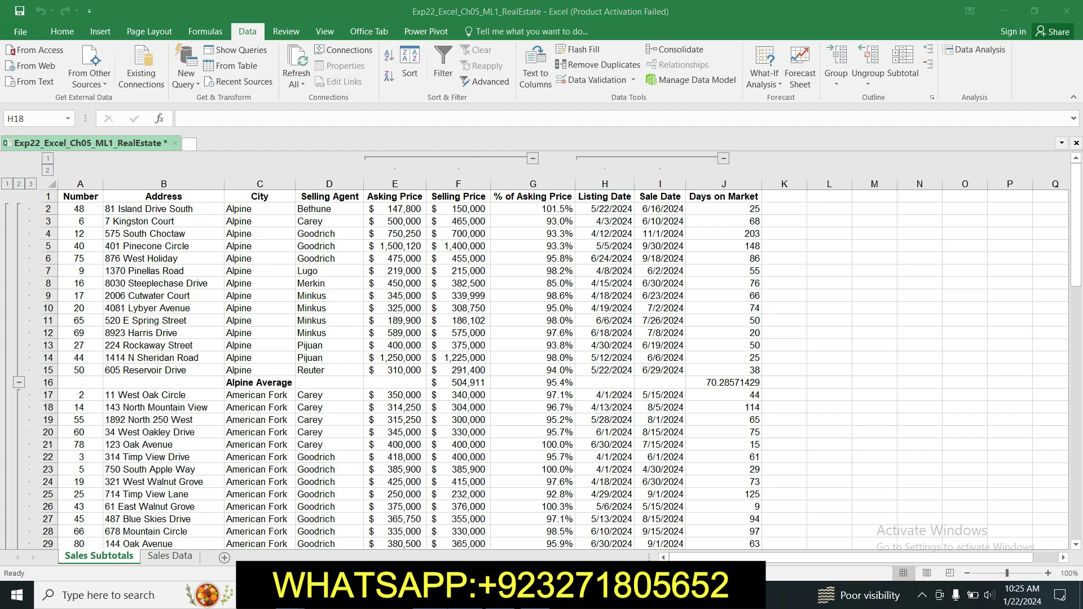
Check the collapse instruction in Word, collapse the Excel column outline to hide Listing Date and Sale Date, and return to the Word instructions.
key("alt+Tab")
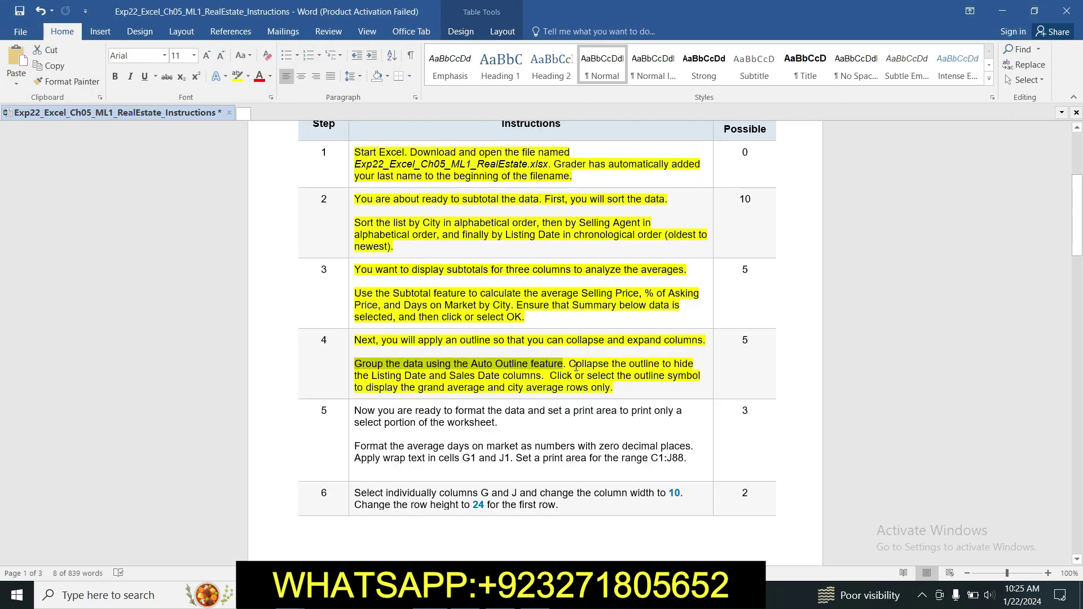
left_click_drag(569, 363, 542, 375)
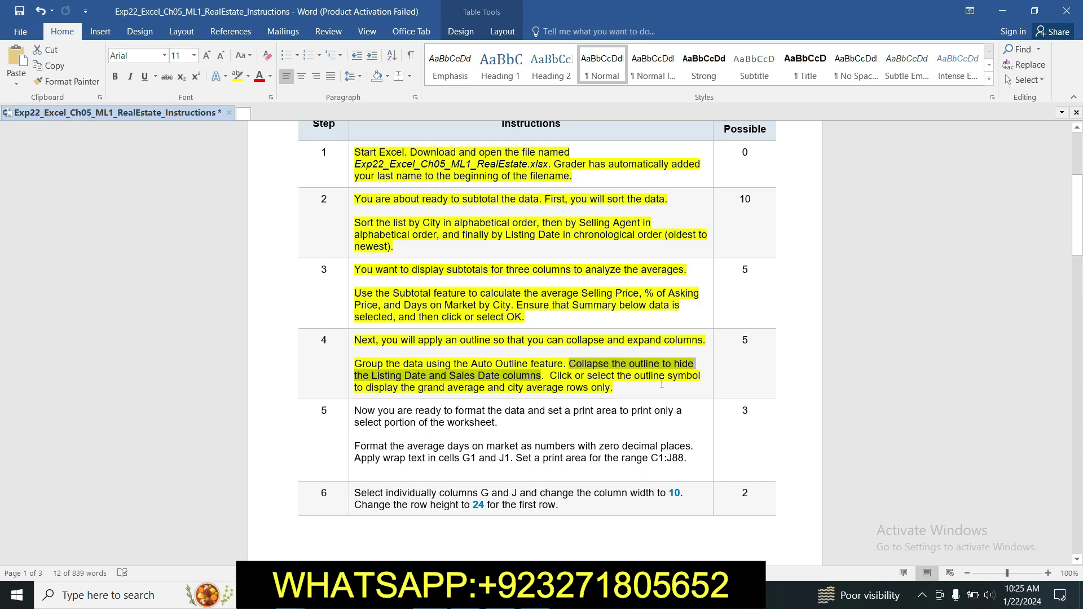
left_click(466, 595)
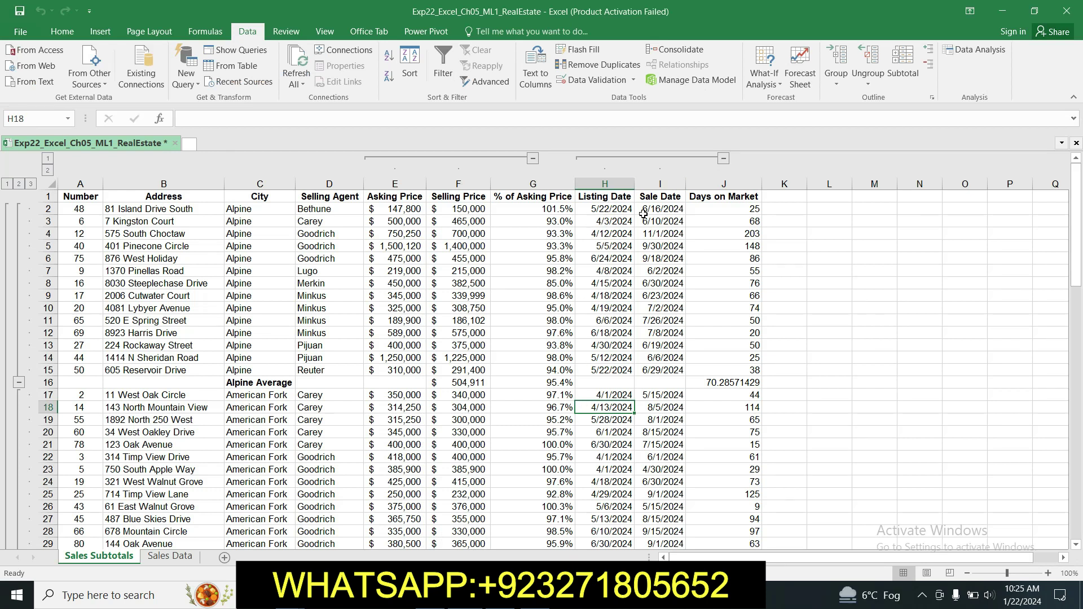
left_click(724, 159)
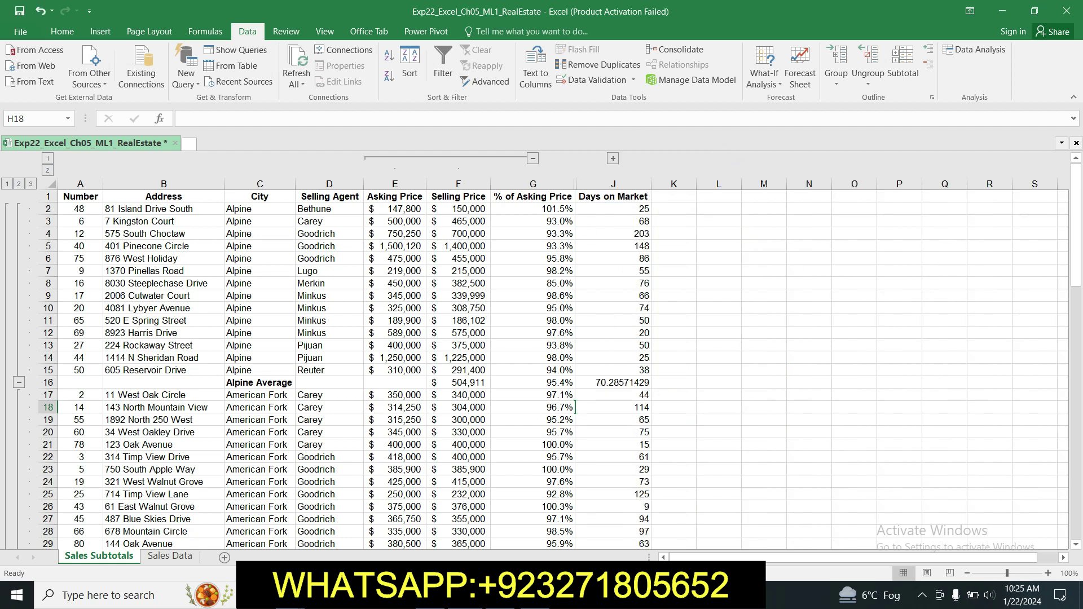
key("alt+Tab")
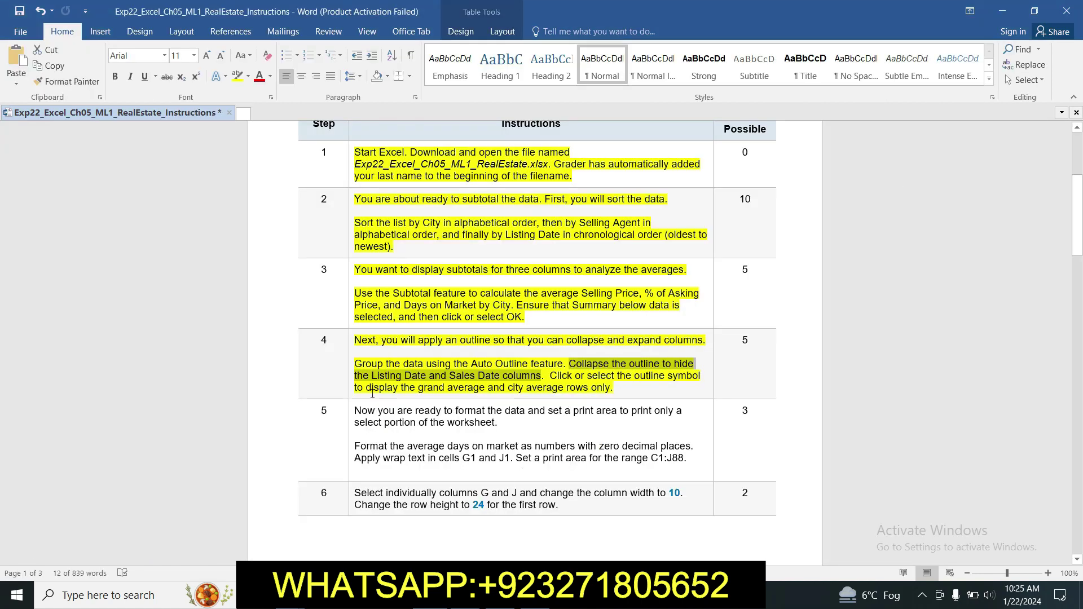
left_click(400, 395)
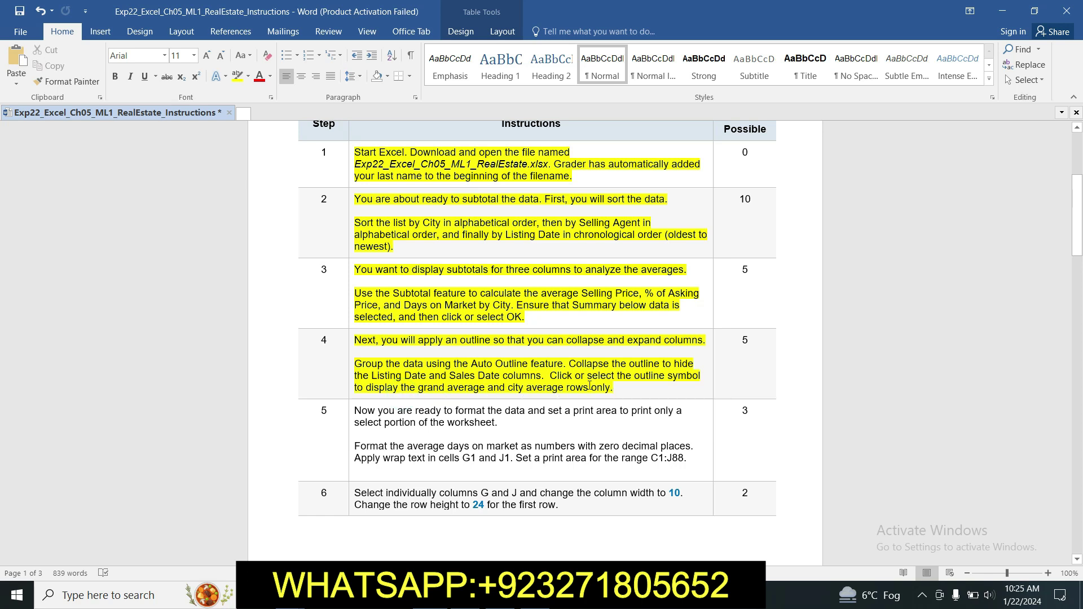
Select the outline symbol sentence in step 4, switch to the Excel workbook, and collapse all five city groups to show only the average rows.
left_click_drag(551, 375, 614, 388)
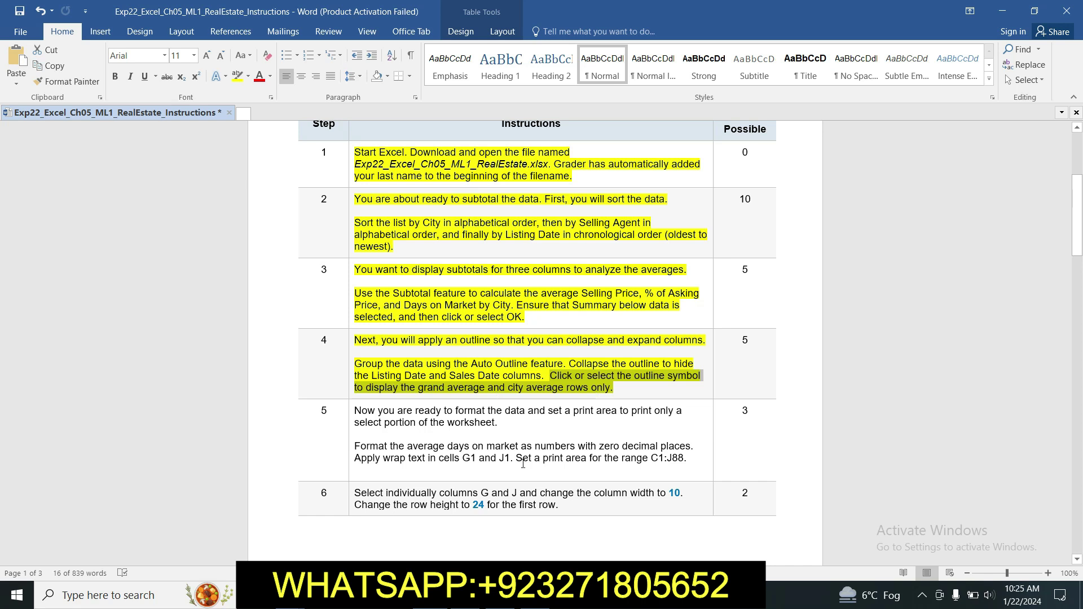
key("alt+Tab")
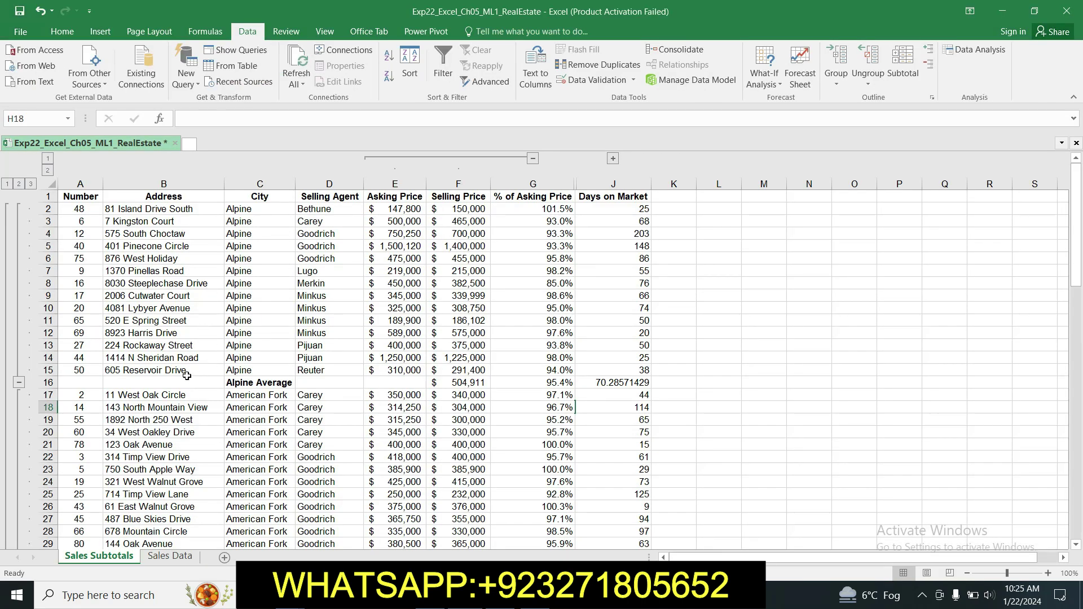
left_click_drag(1081, 233, 1081, 462)
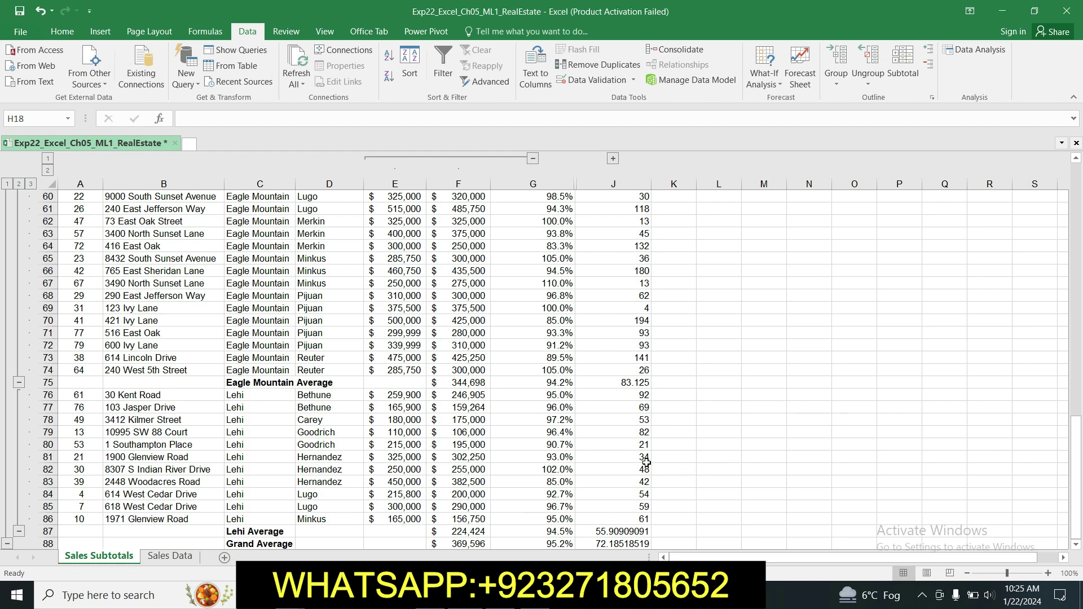
left_click_drag(1081, 444, 1080, 243)
left_click_drag(1074, 292, 1075, 240)
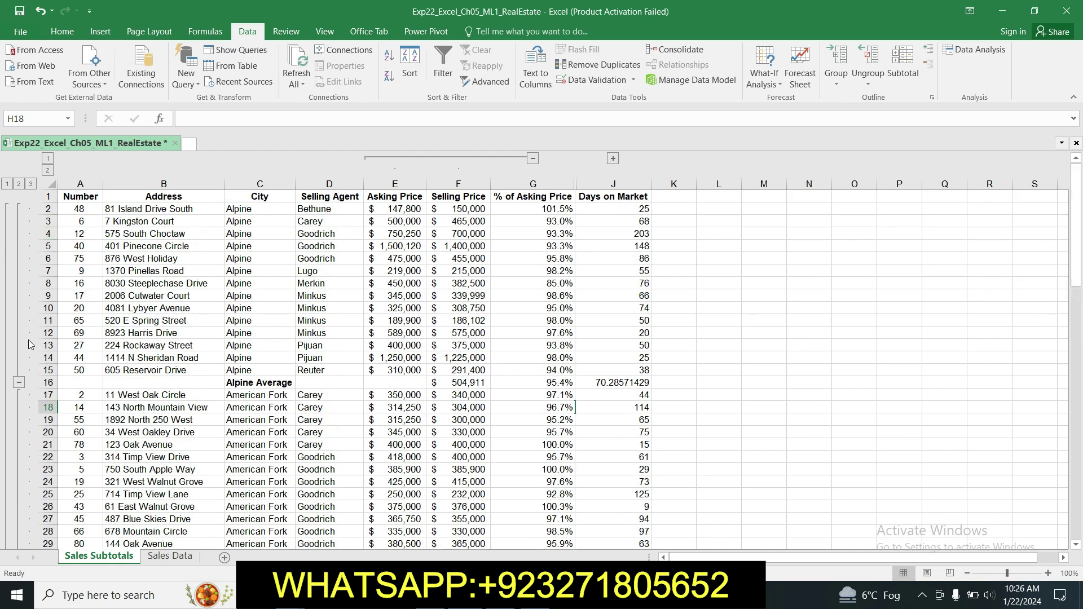
left_click(19, 383)
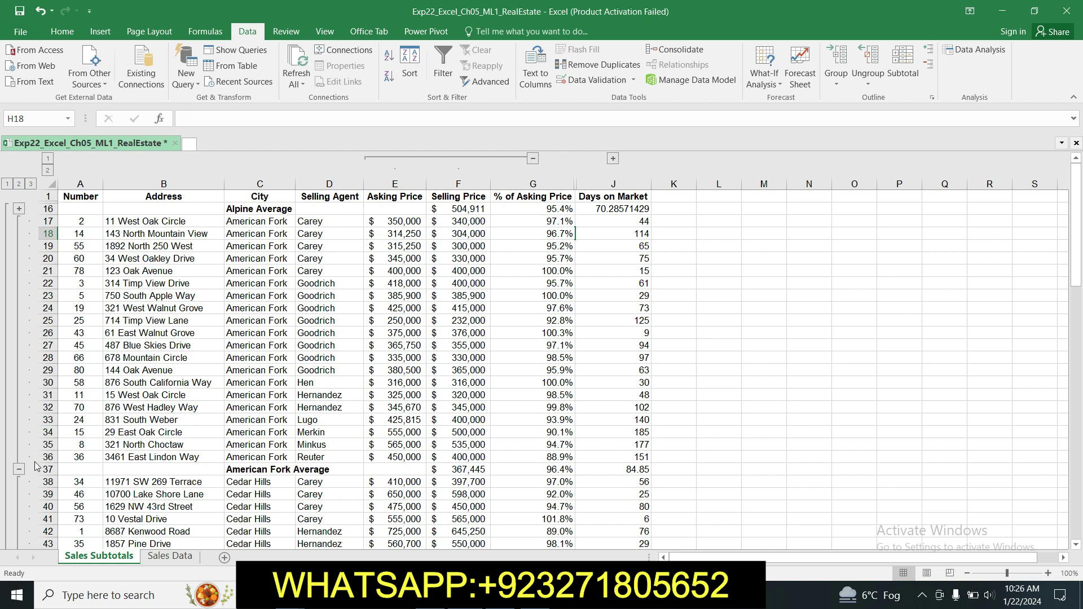
left_click(20, 470)
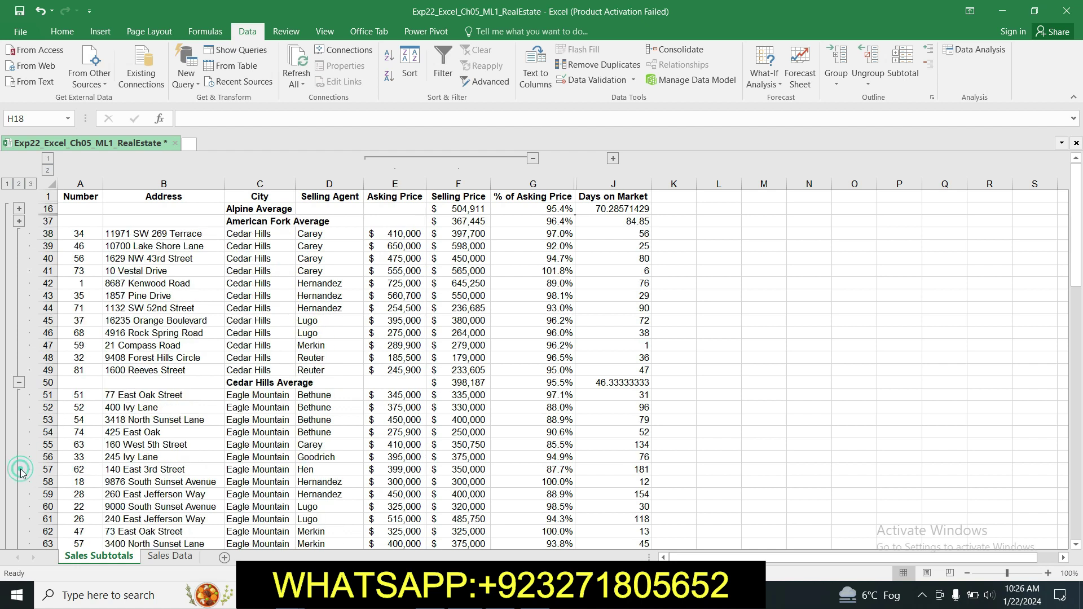
left_click(21, 384)
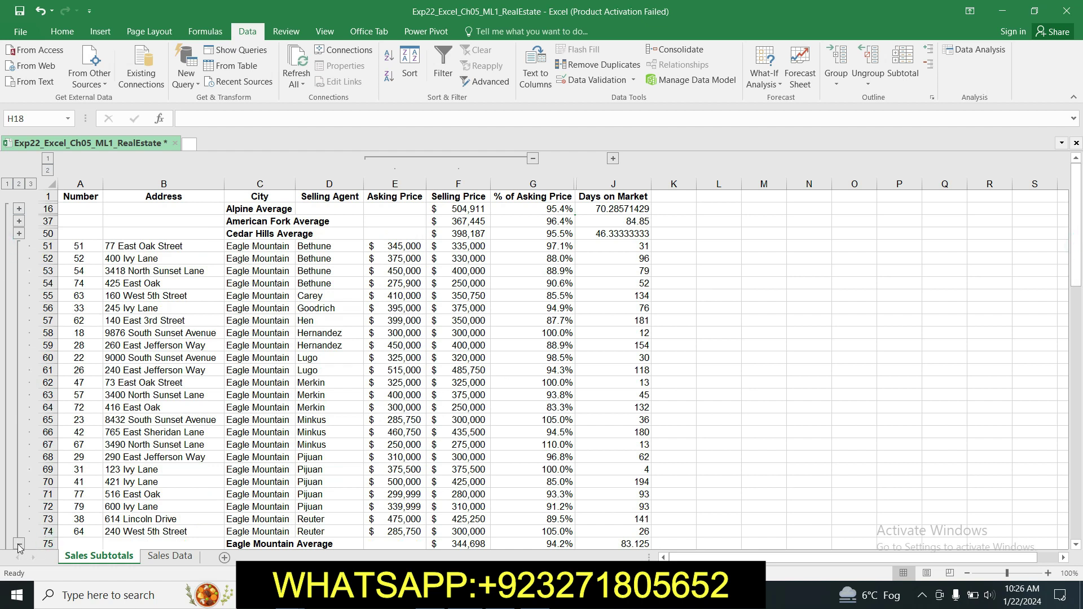
left_click(19, 543)
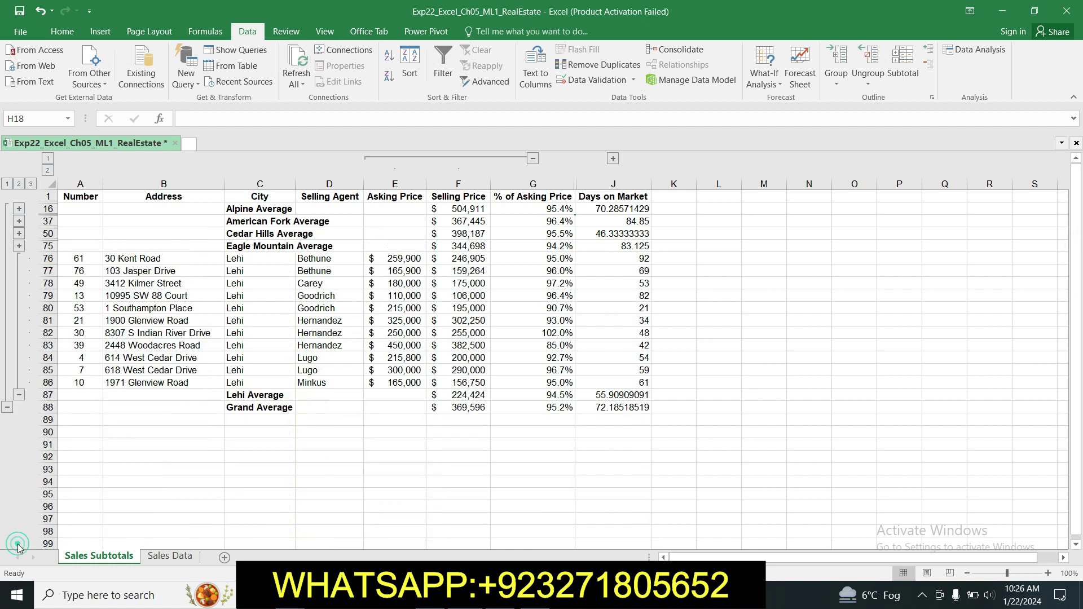
left_click(19, 394)
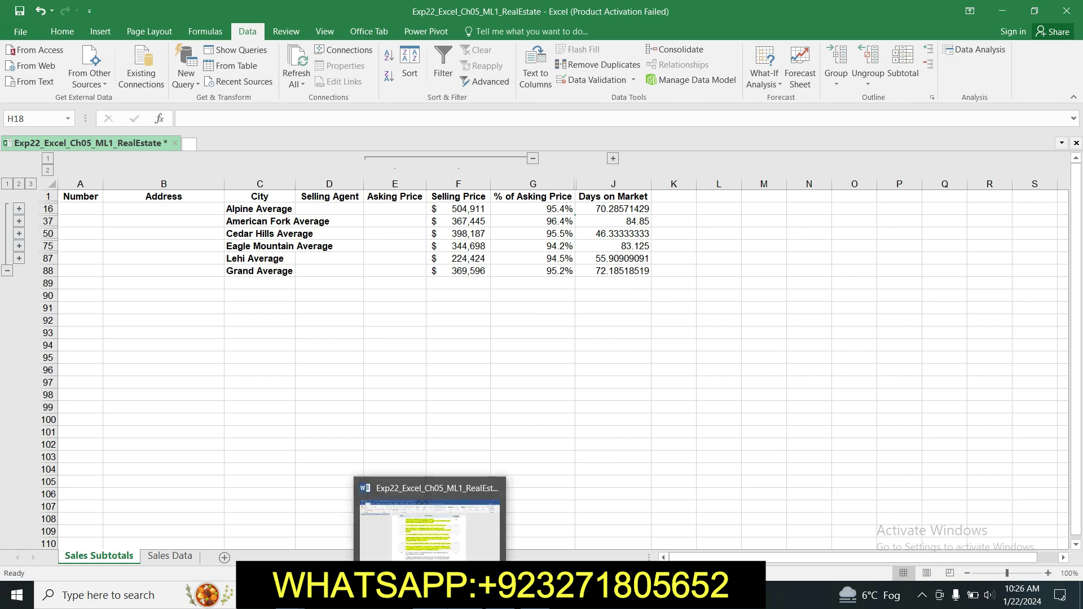
Switch to the Word instructions and highlight the step 5 text in yellow.
left_click(429, 595)
left_click(615, 385)
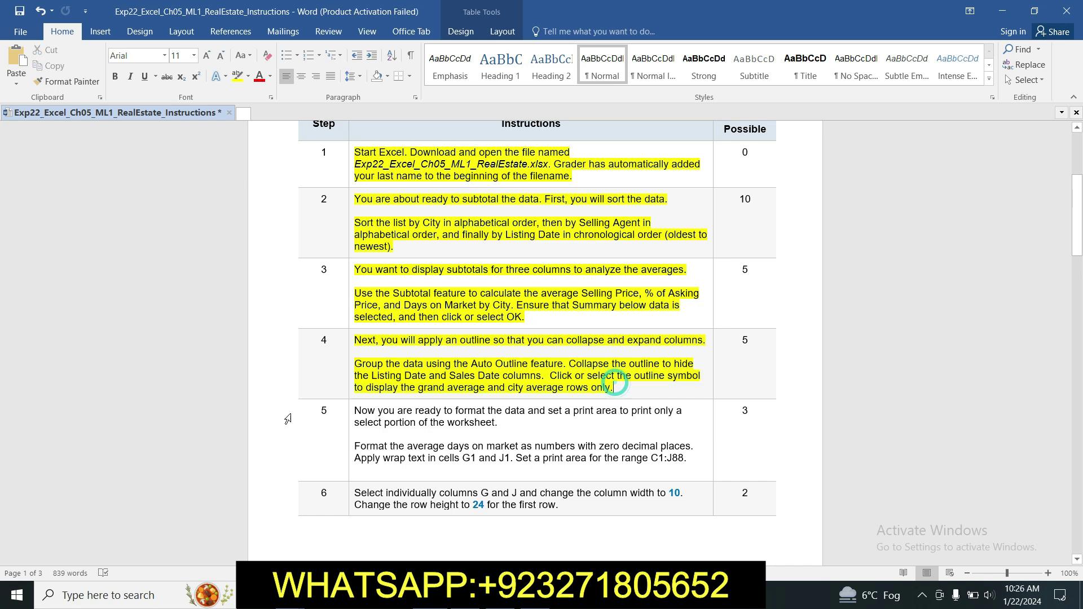
left_click(351, 412)
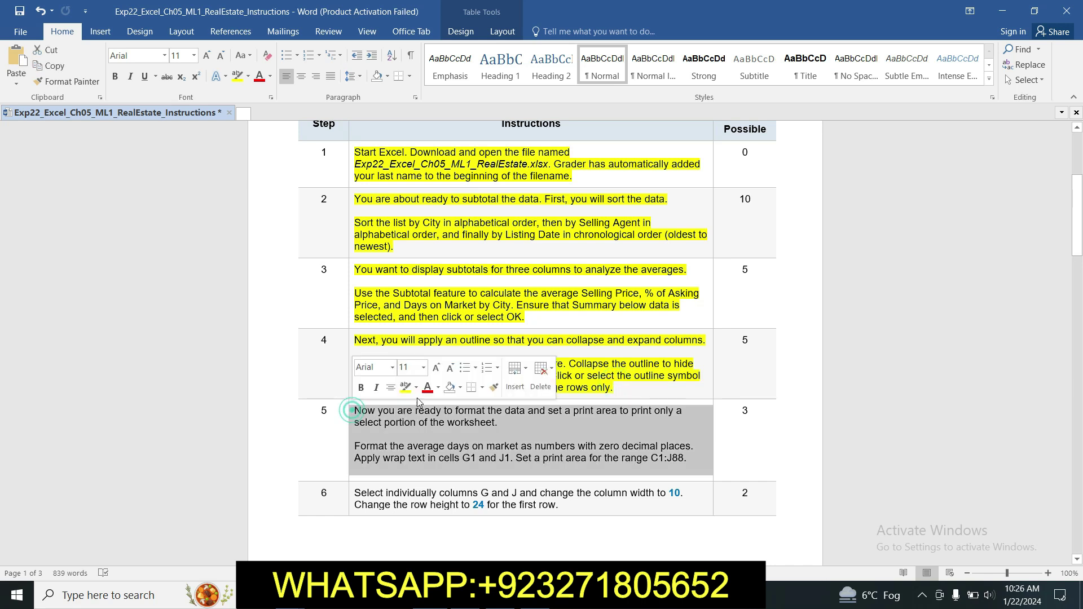
left_click(405, 387)
left_click(563, 457)
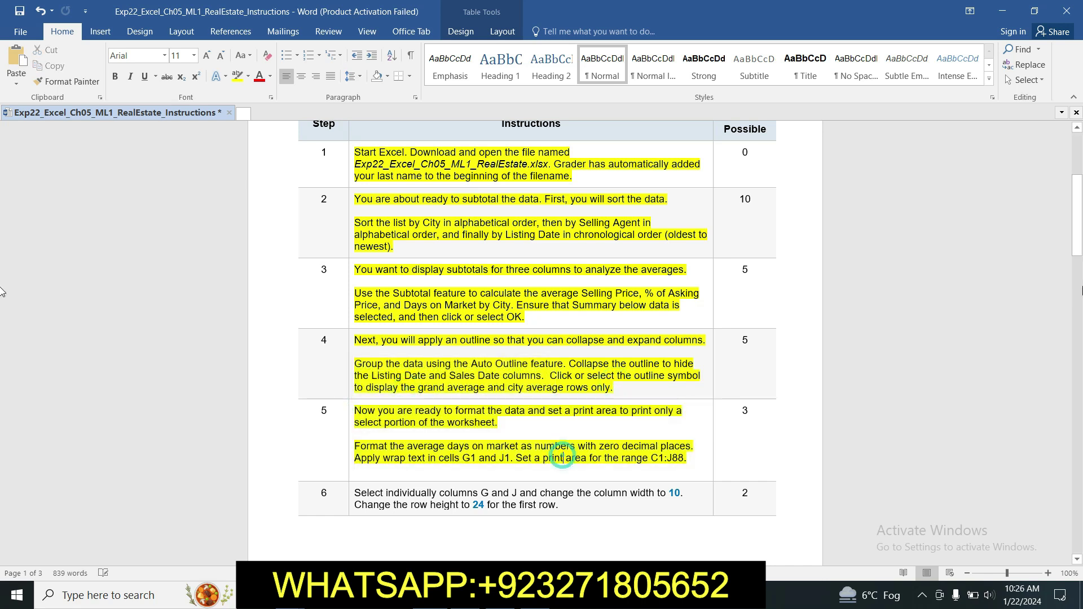
left_click(1079, 197)
left_click_drag(1079, 196, 1079, 224)
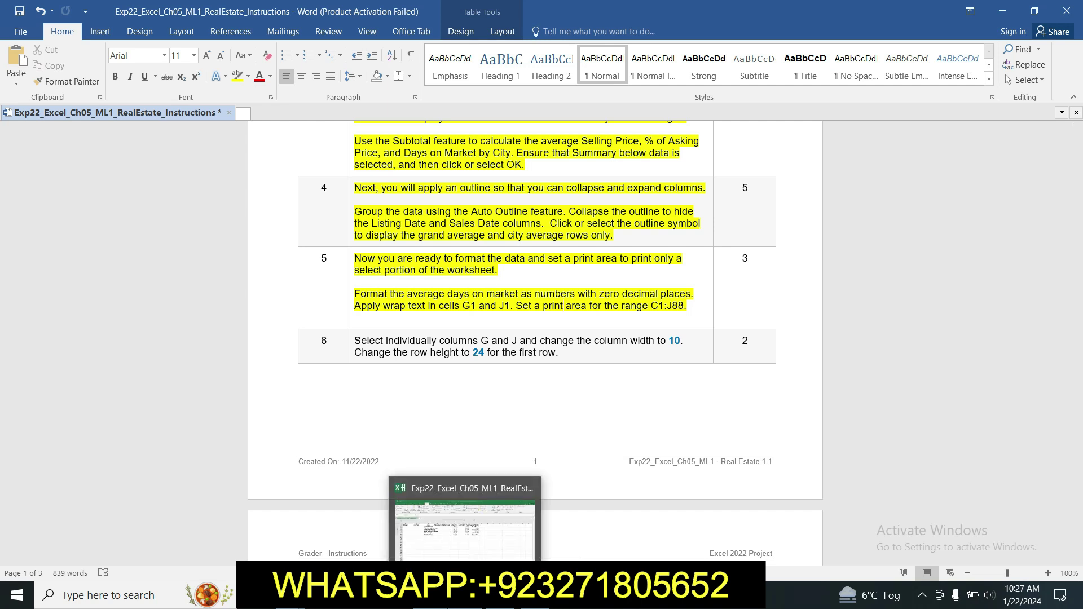
Switch to the Excel workbook and format the Days on Market averages in J16:J88 as Number with 0 decimal places.
left_click(465, 596)
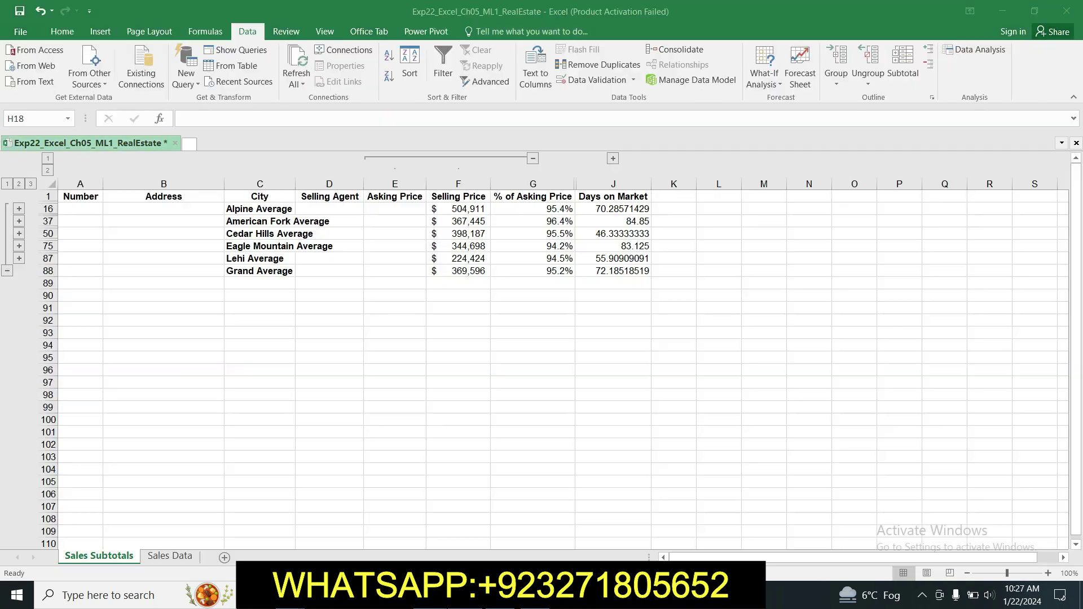
left_click(590, 205)
left_click_drag(590, 204, 593, 270)
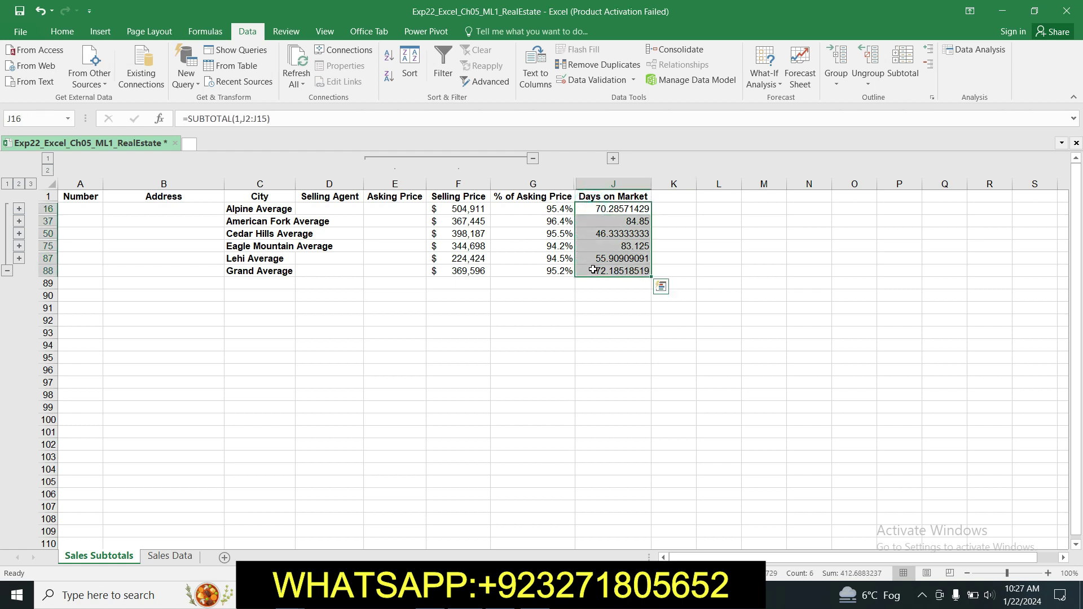
left_click(62, 32)
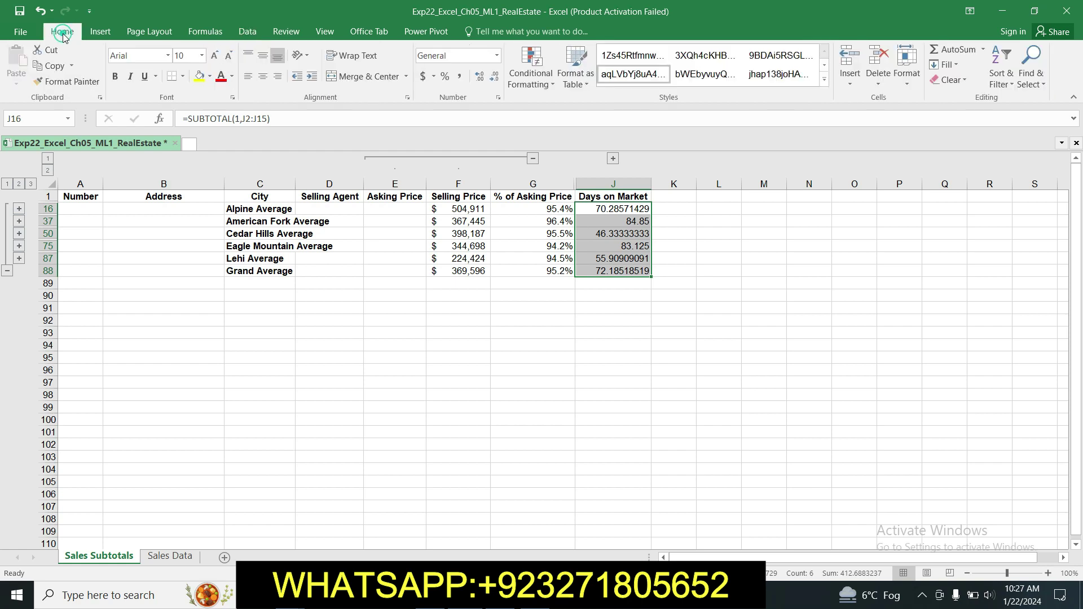
left_click(498, 98)
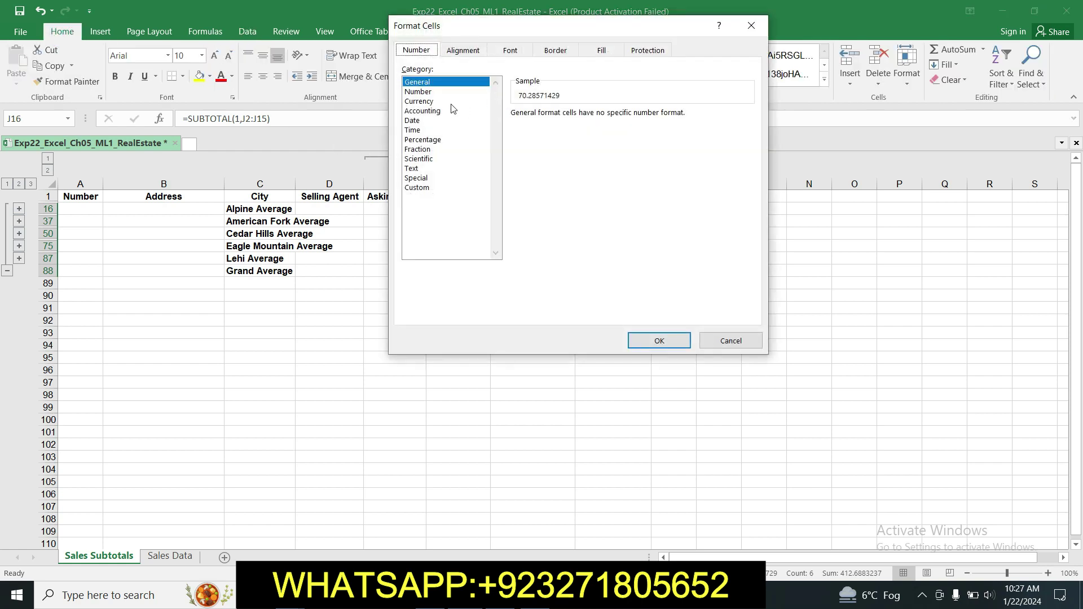
left_click(428, 92)
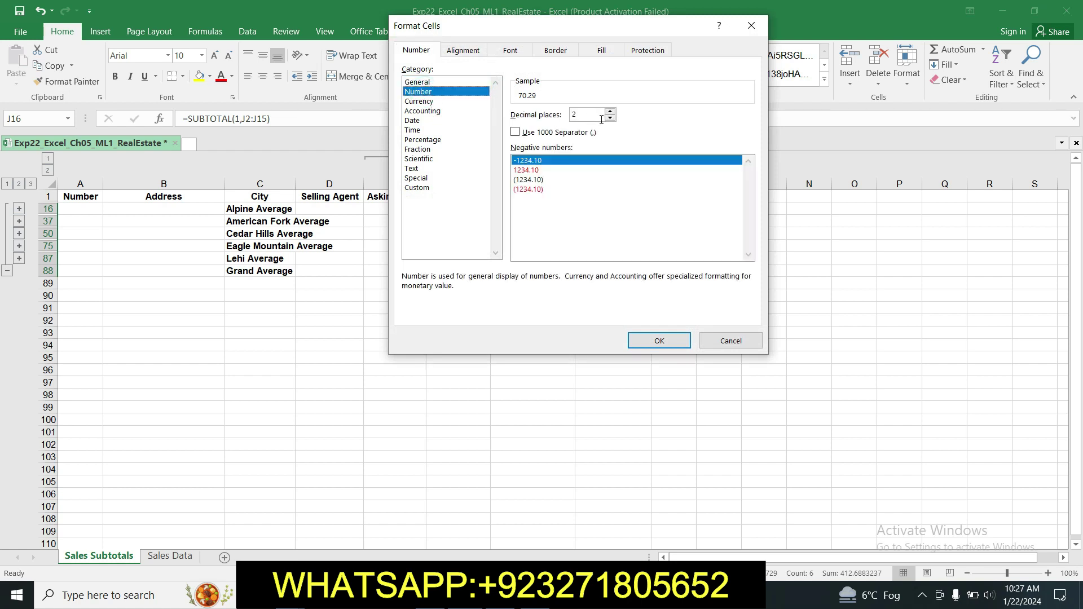
left_click(610, 118)
left_click(610, 118)
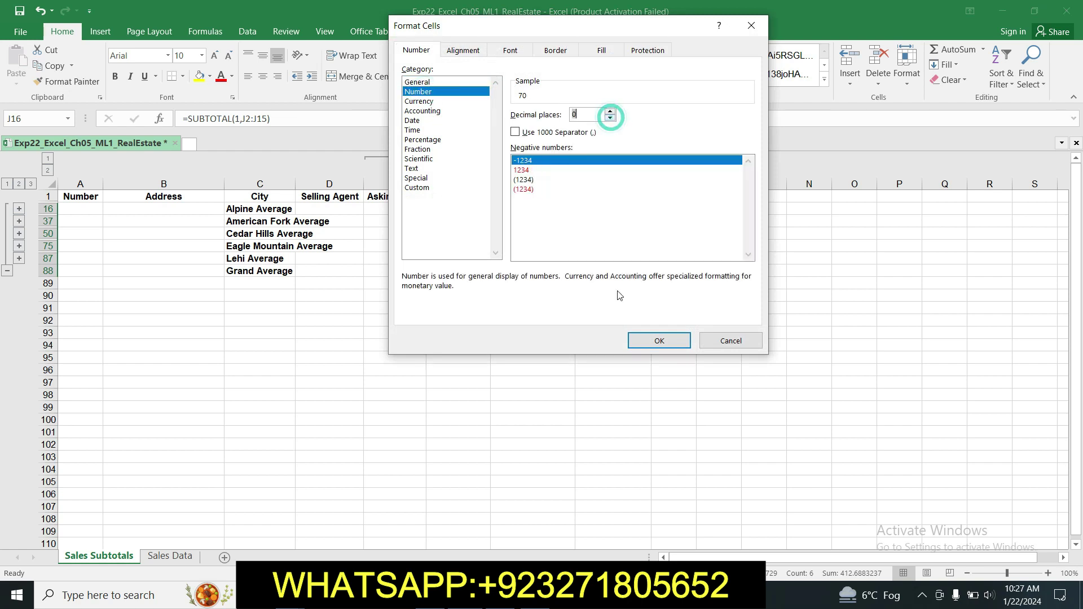
left_click(658, 340)
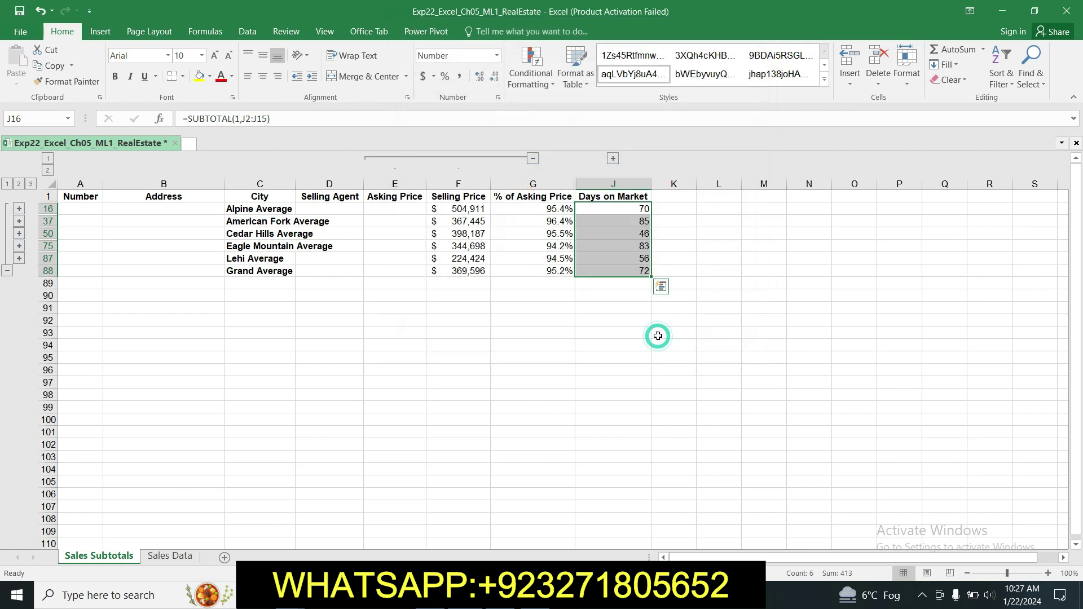
left_click(629, 340)
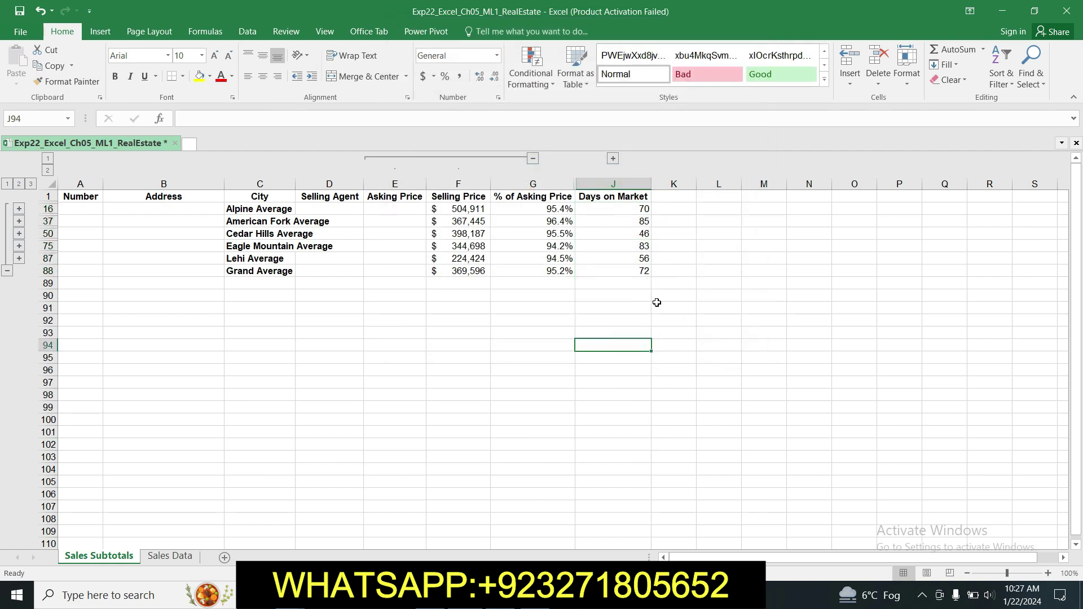
Check step 5 in the Word instructions and apply Wrap Text to cells G1 and J1 in the Excel workbook.
key("alt+Tab")
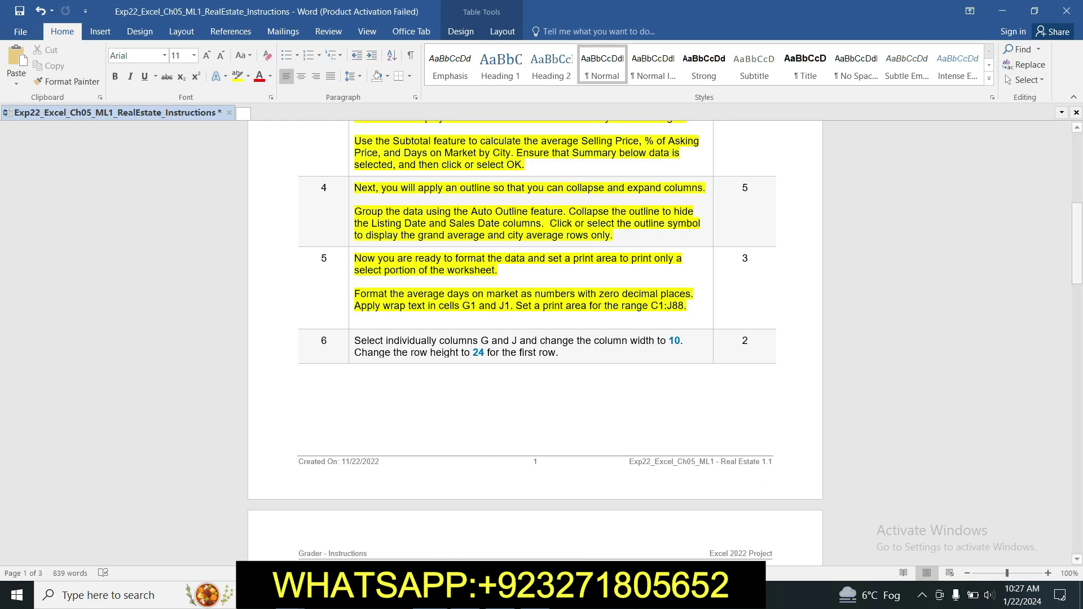
key("alt+Tab")
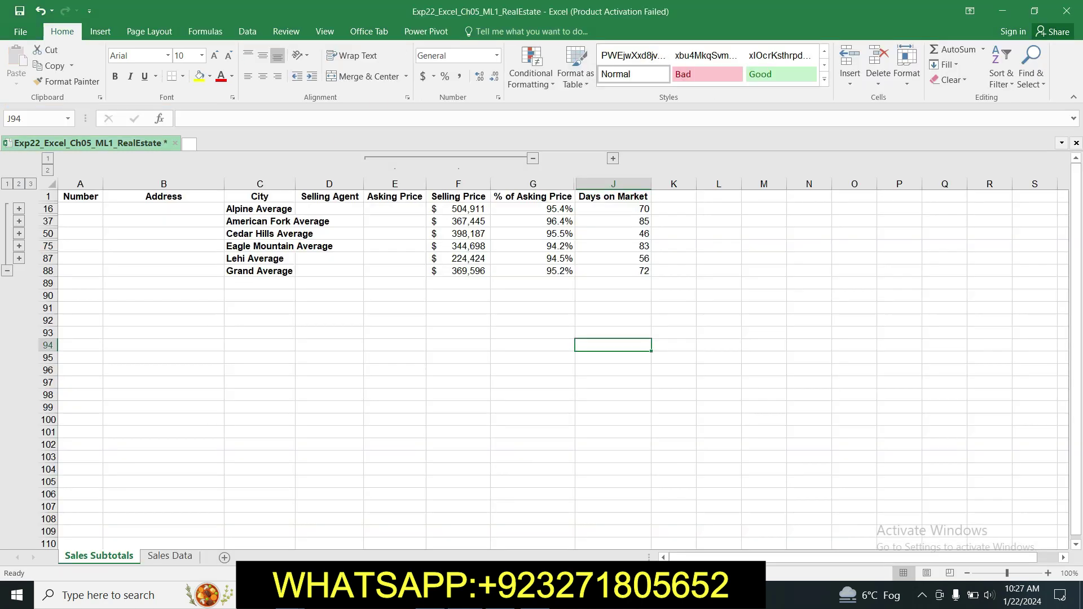
left_click(543, 197)
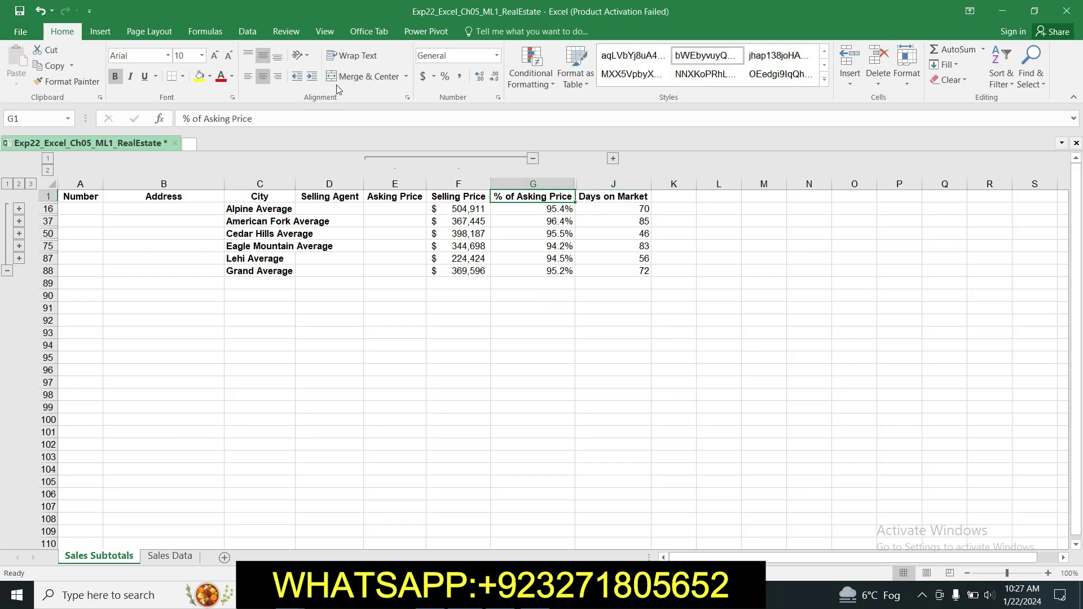
left_click(358, 56)
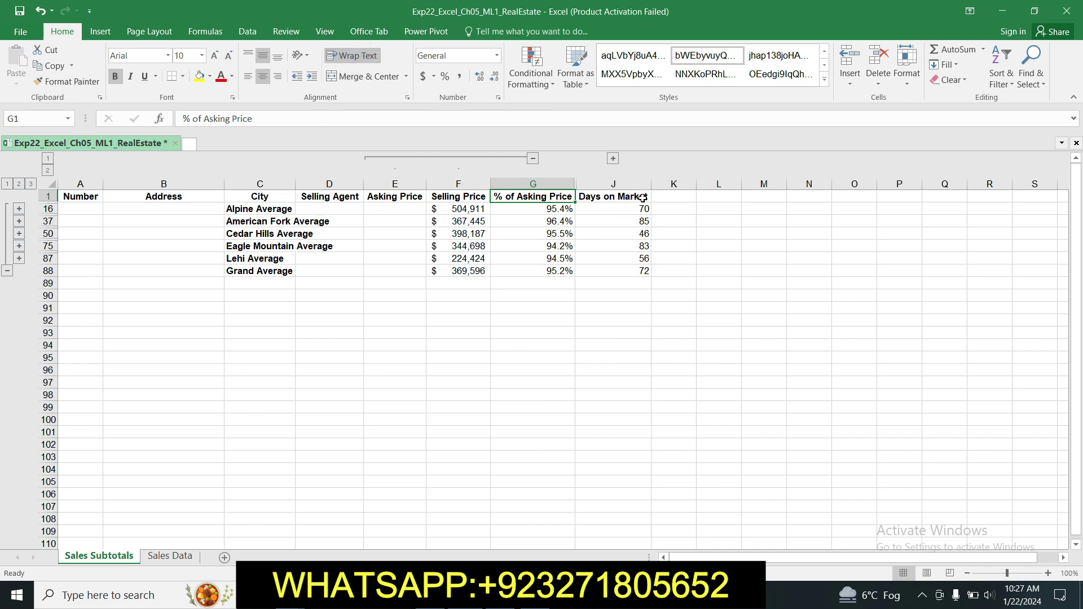
left_click(643, 197)
left_click(376, 60)
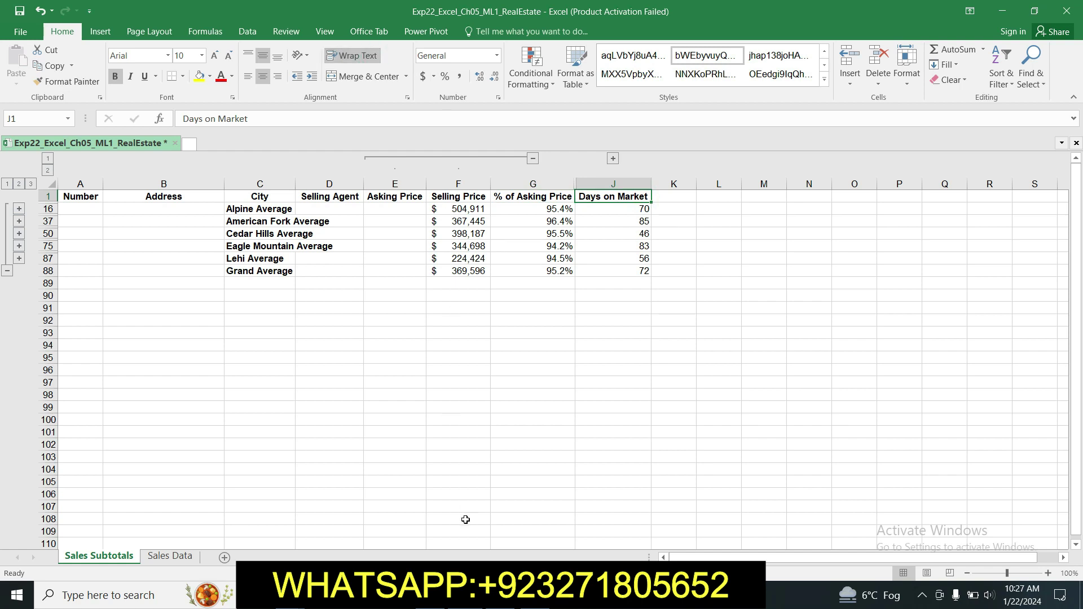
Check the print area range in Word, set the Excel sheet's print area to C1:J88, and return to the Word instructions.
key("alt+Tab")
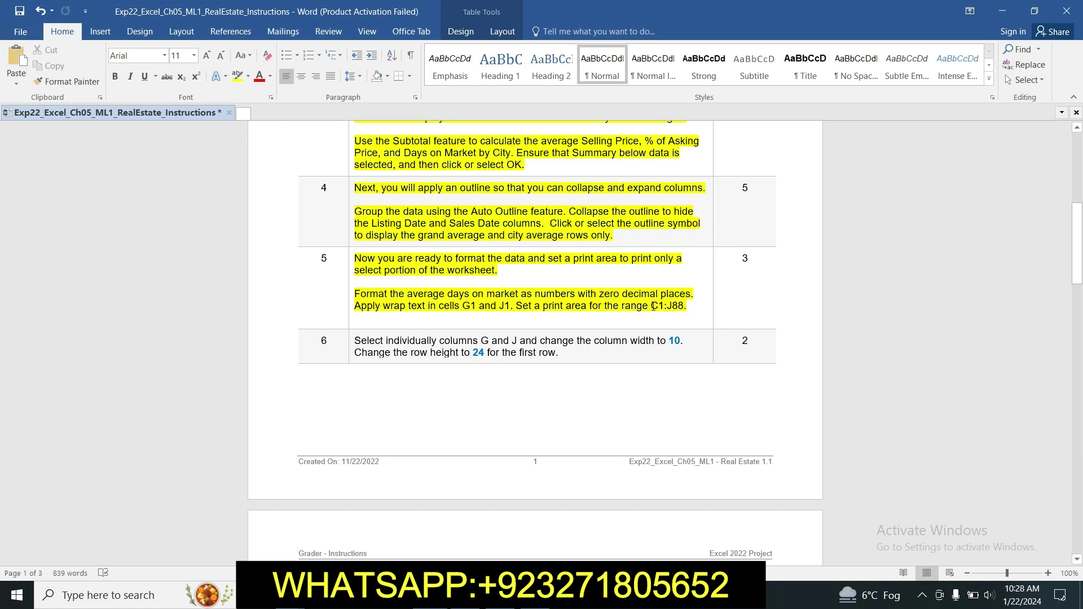
key("alt+Tab")
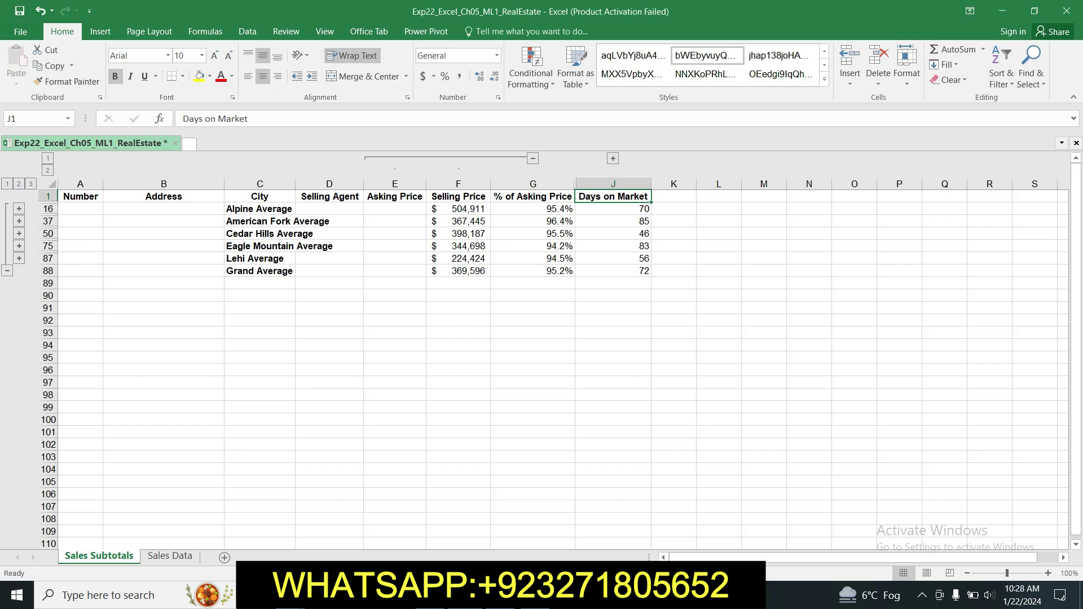
left_click(159, 34)
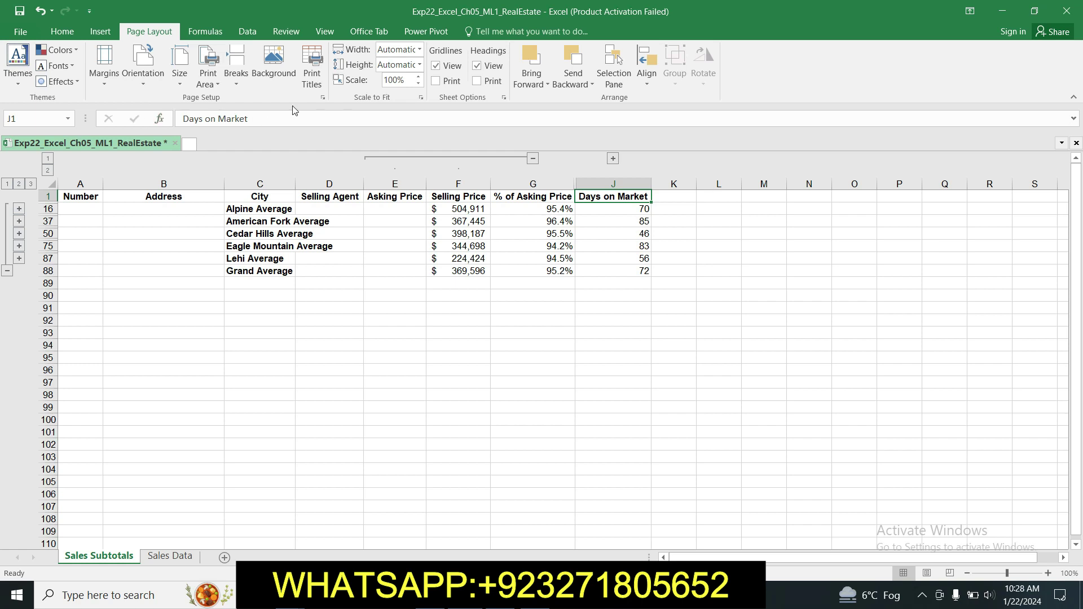
left_click(313, 69)
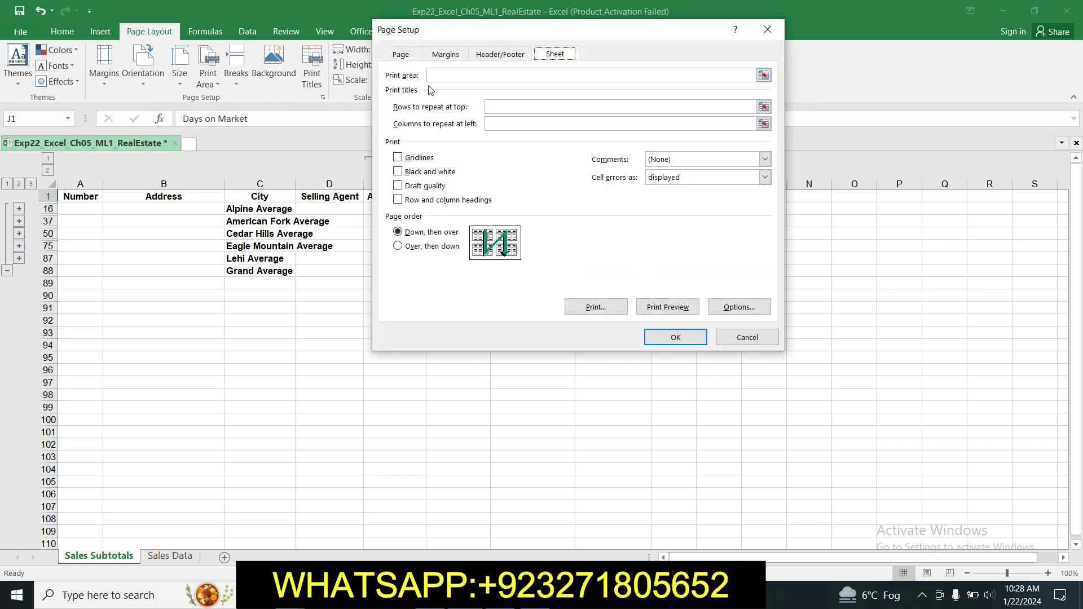
left_click(468, 73)
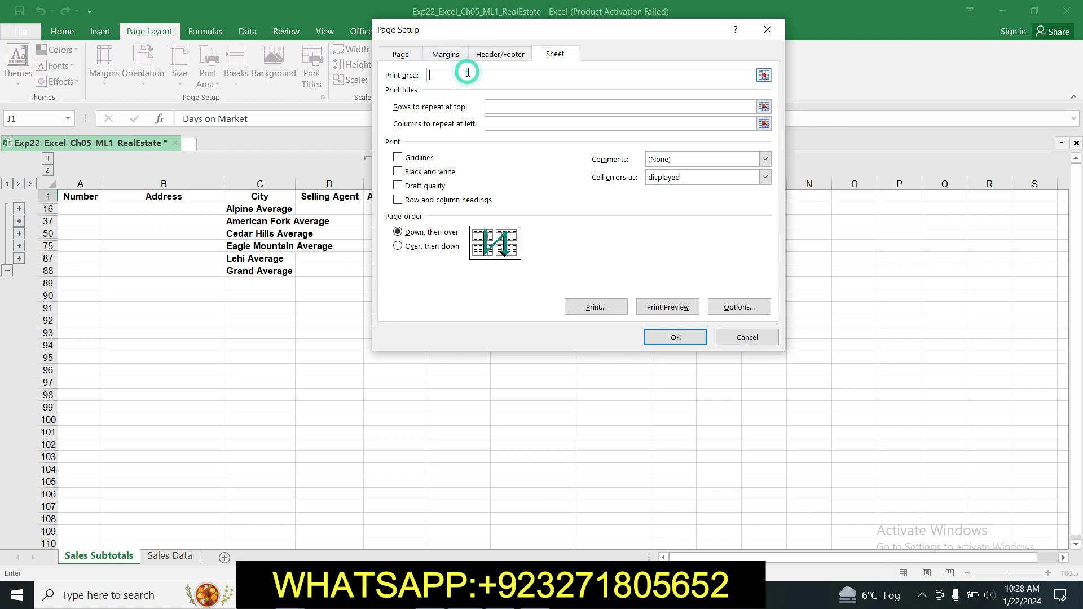
left_click(764, 74)
left_click(243, 198)
left_click_drag(243, 198, 598, 269)
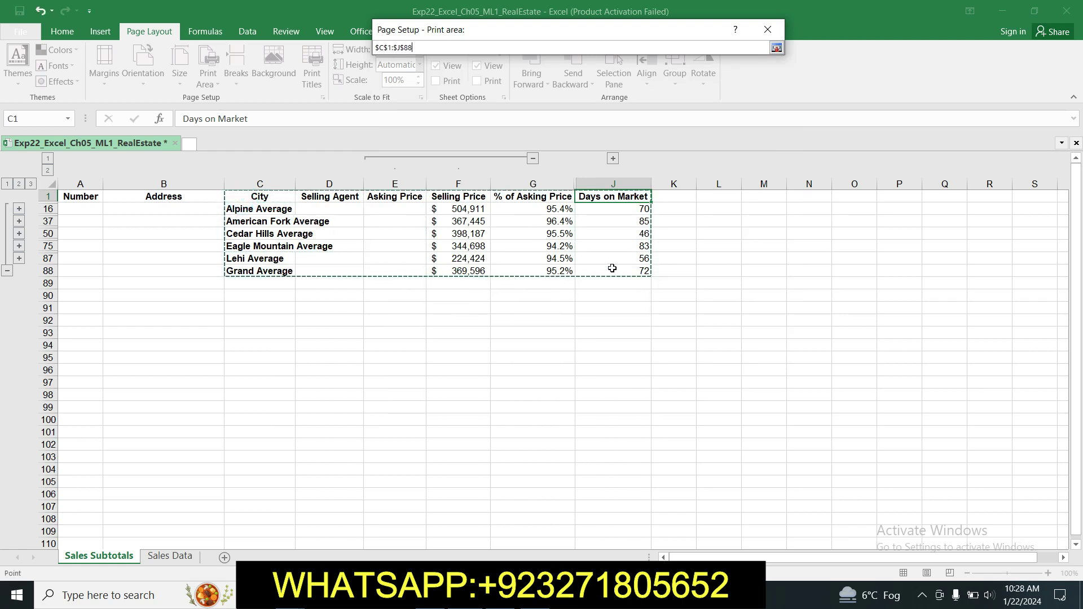
left_click(776, 48)
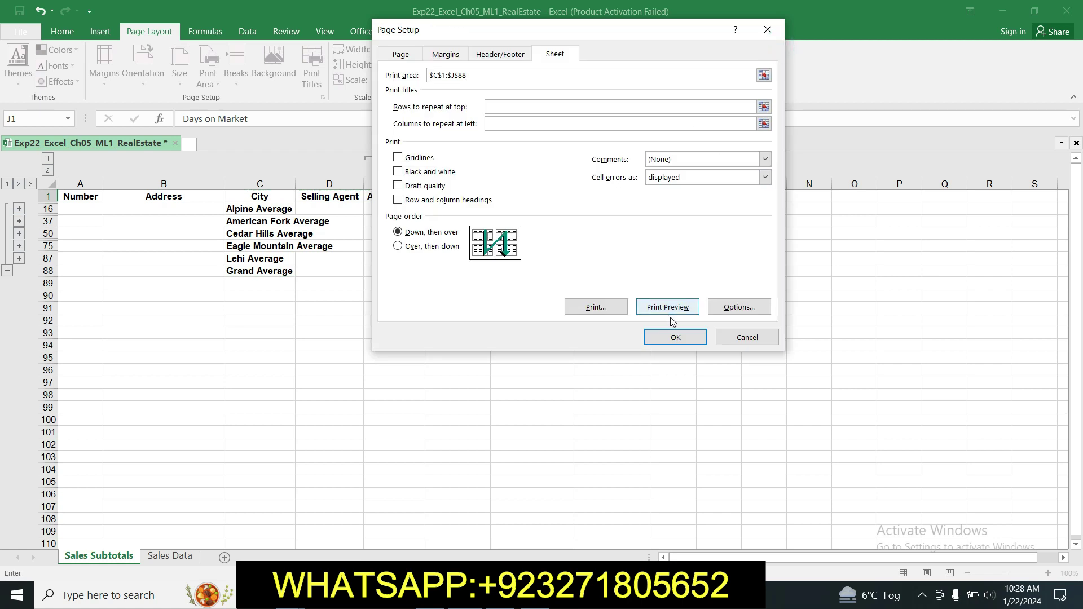
left_click(675, 338)
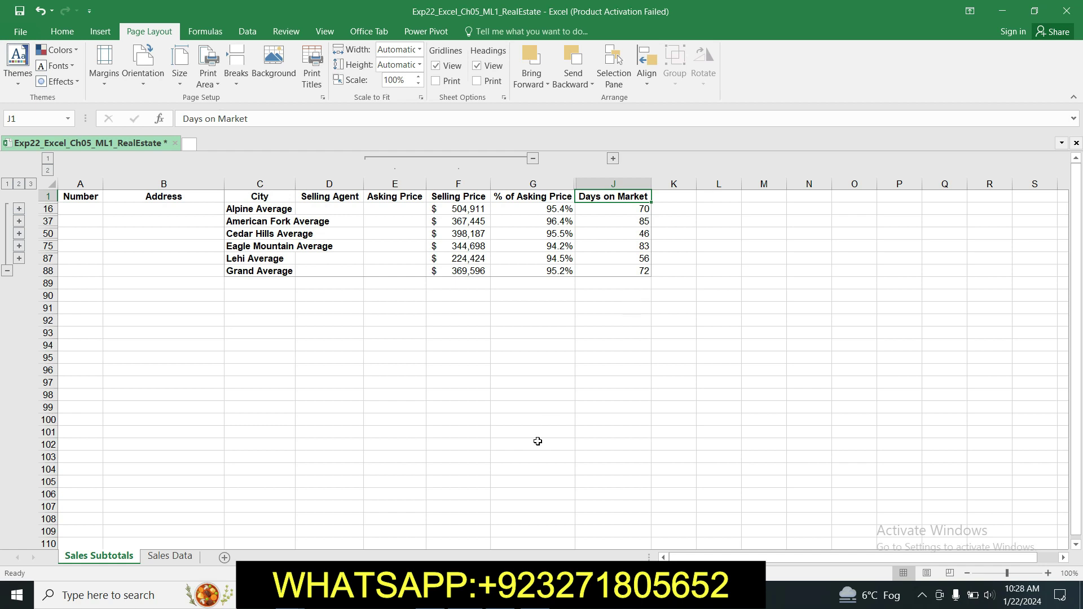
key("alt+Tab")
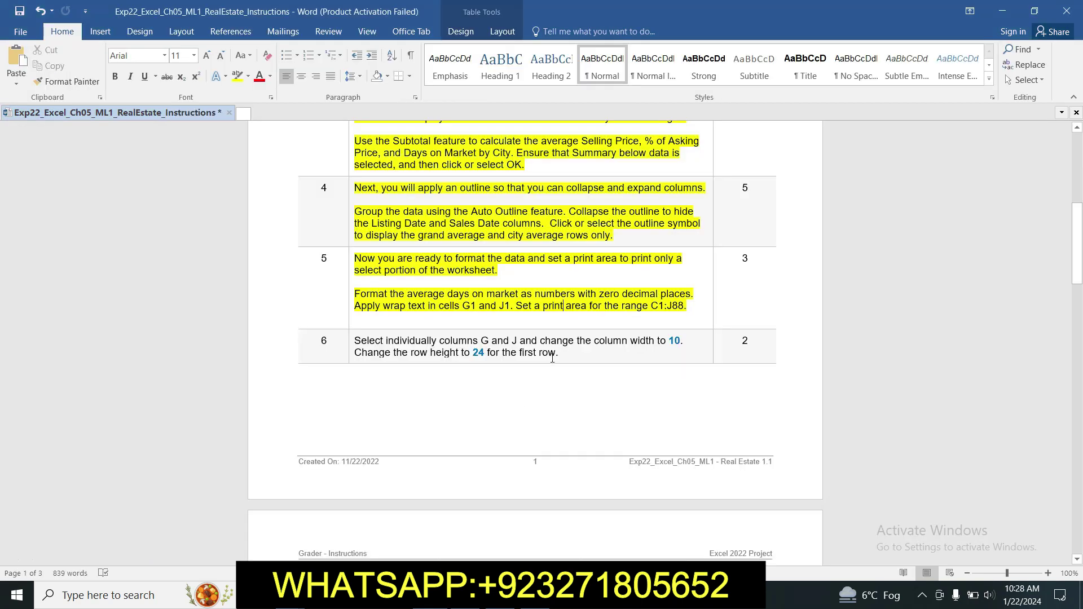
Highlight the step 6 text in the Word instructions in yellow.
left_click(349, 339)
left_click(349, 339)
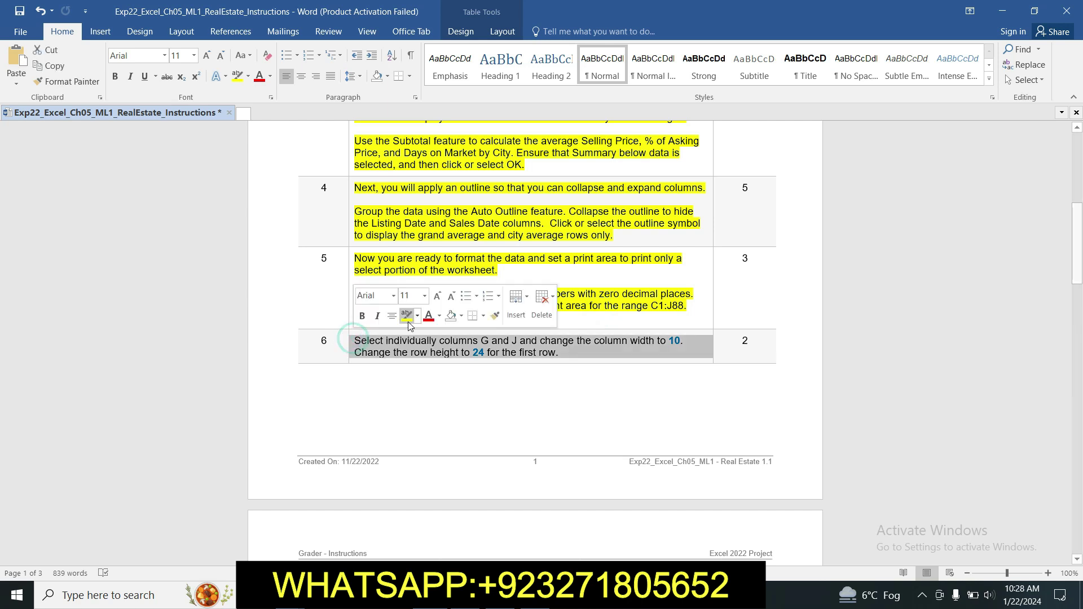
left_click(407, 319)
left_click(408, 388)
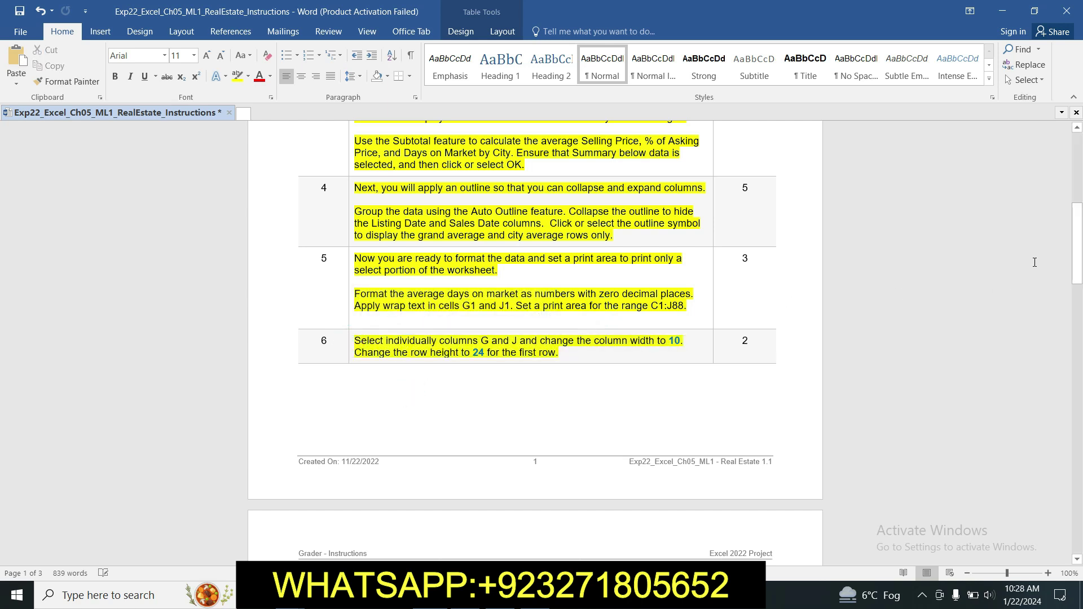
left_click_drag(1077, 240, 1081, 260)
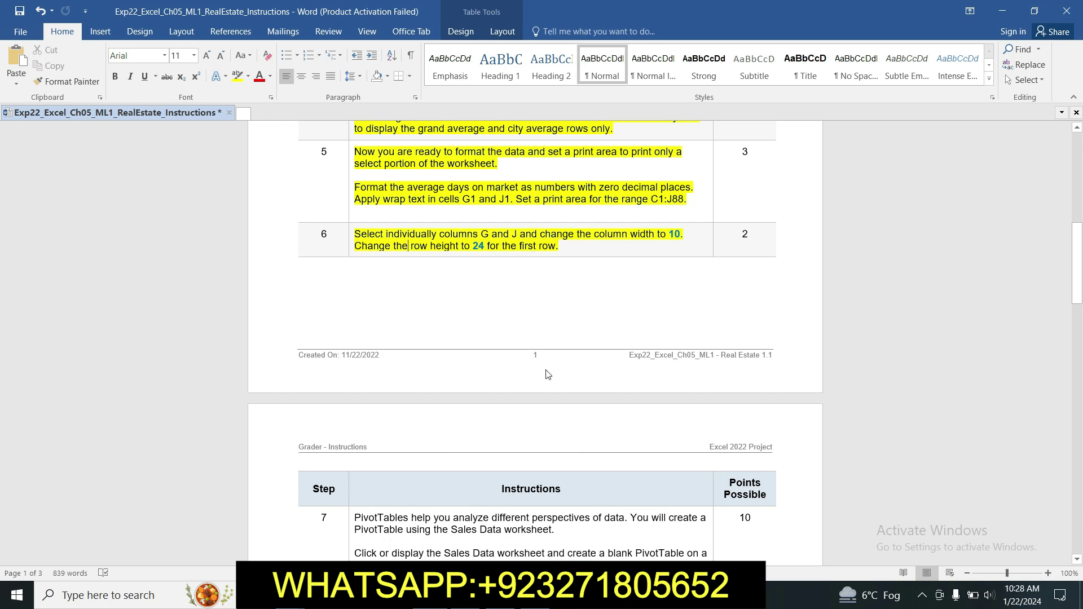
Switch to the Excel workbook and set the width of column G on the Sales Subtotals sheet to 10.
key("alt+Tab")
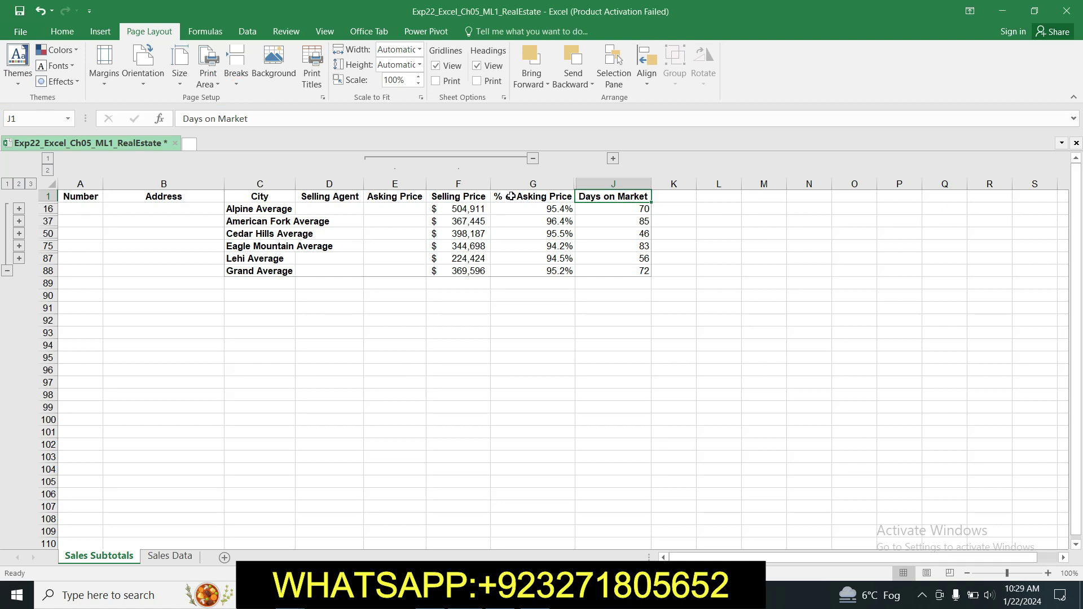
left_click(530, 181)
right_click(532, 184)
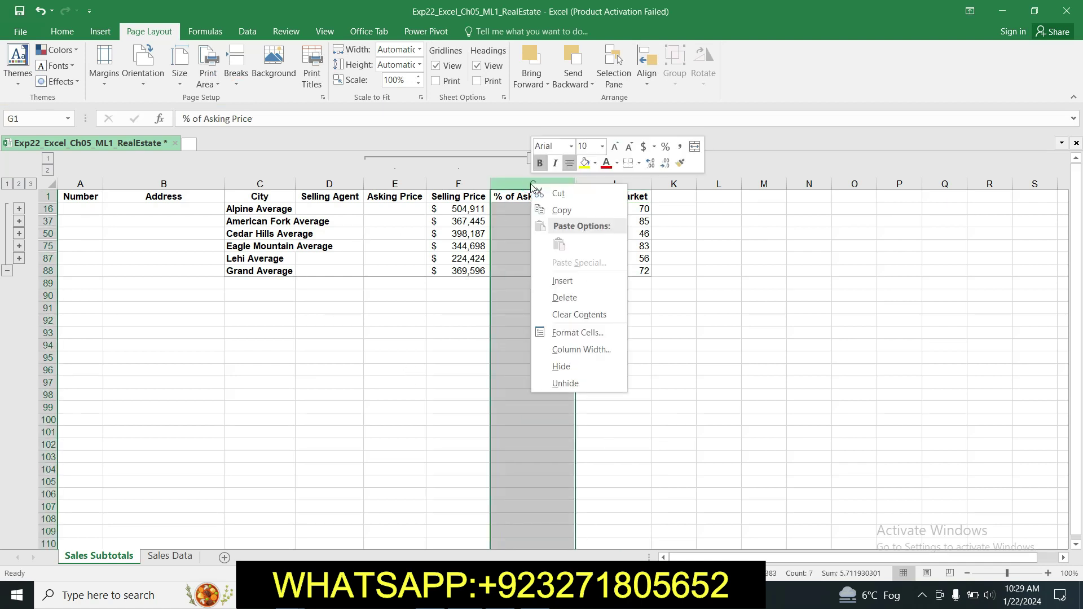
left_click(561, 342)
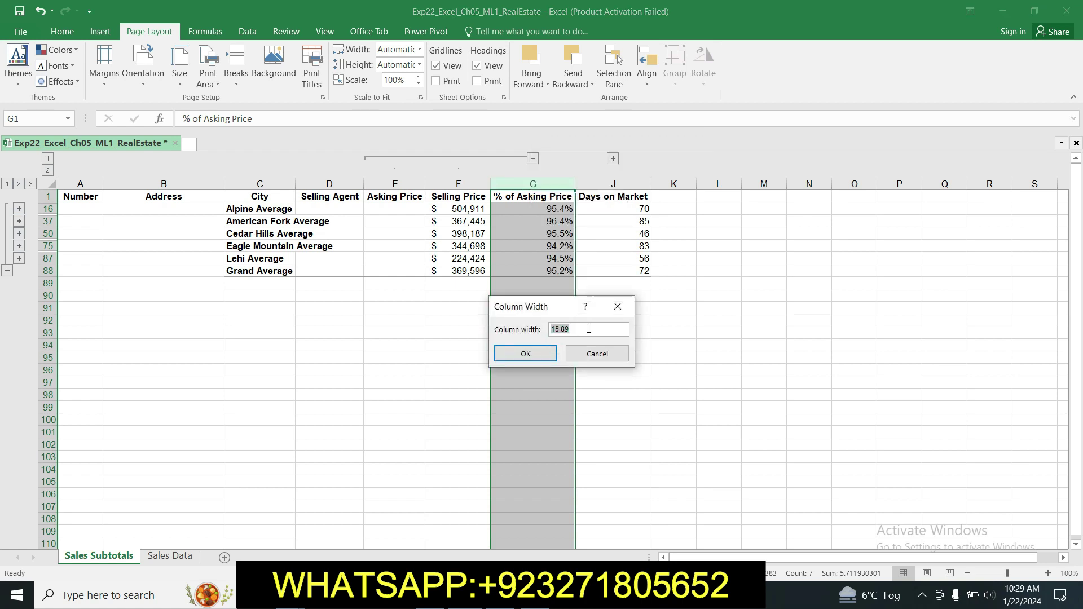
key("BackSpace")
left_click(543, 355)
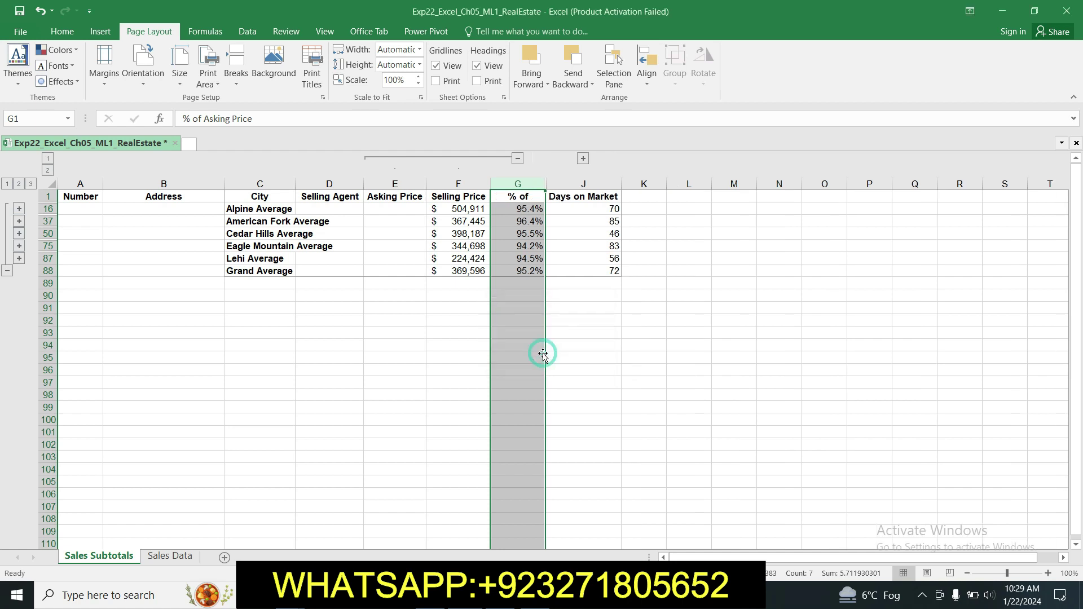
left_click(597, 368)
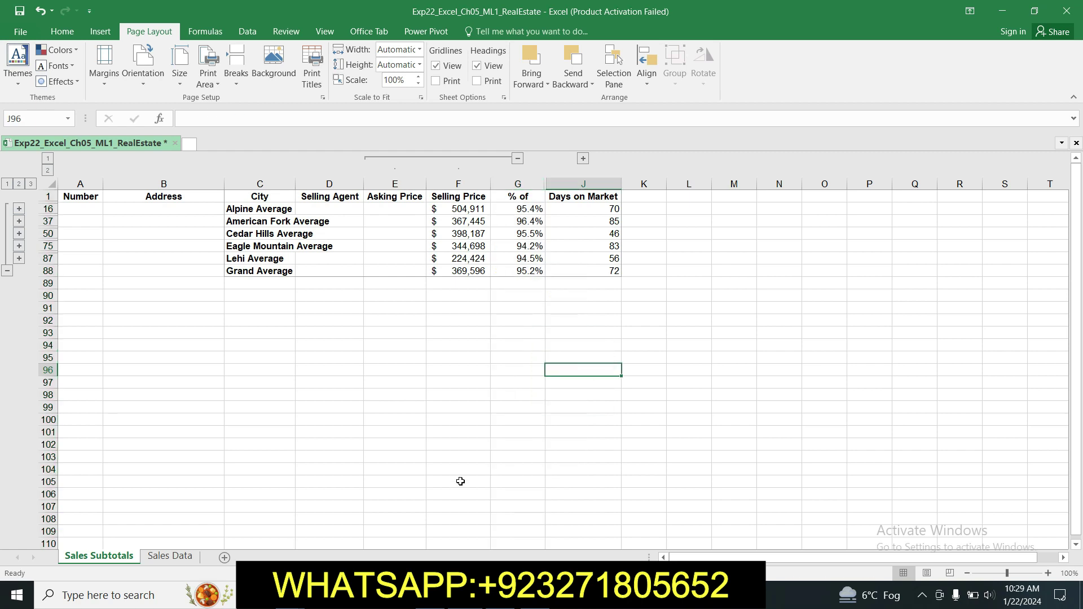
Check step 6 in the Word instructions and set the width of column J in the Excel workbook to 10.
key("alt+Tab")
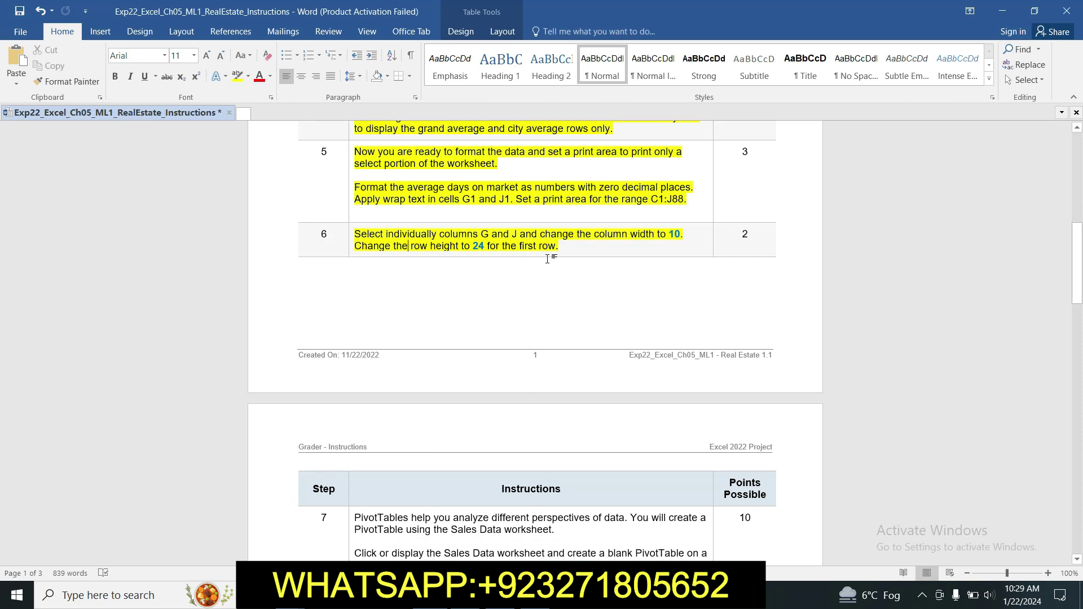
key("alt+Tab")
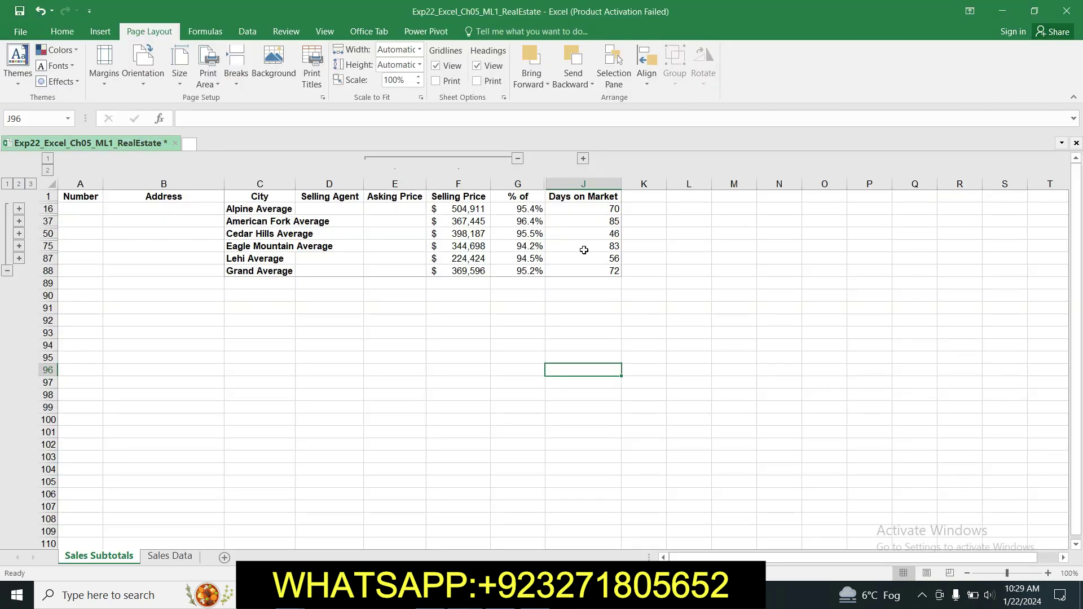
left_click(600, 185)
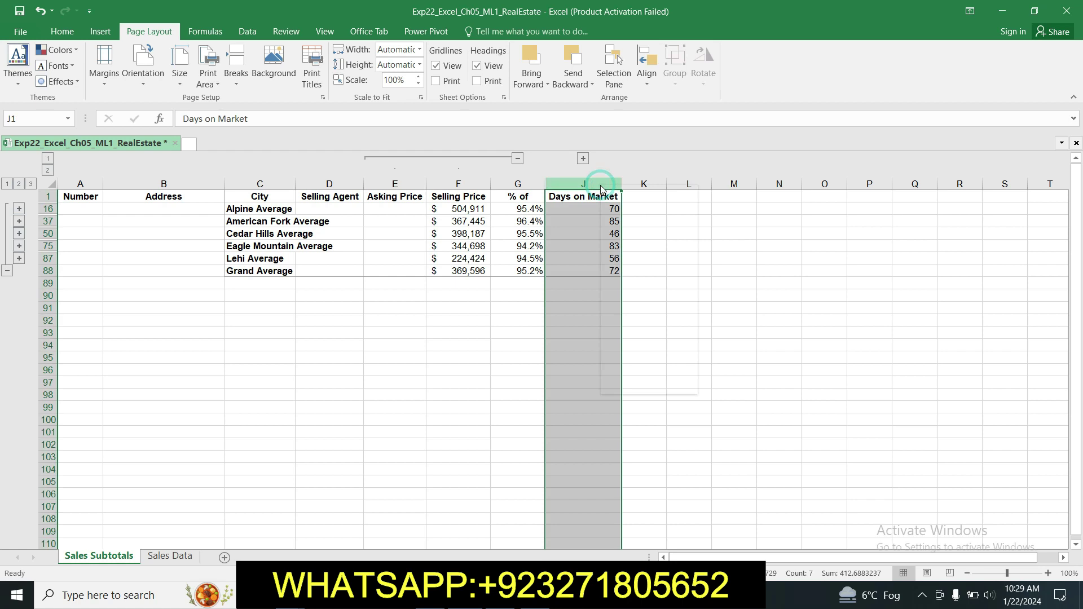
right_click(601, 185)
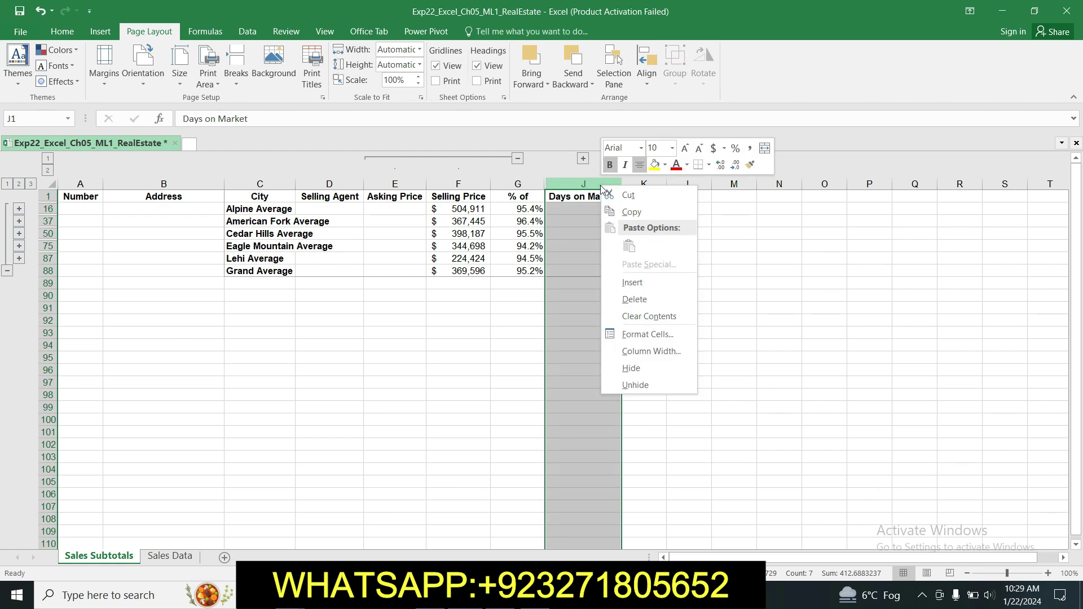
left_click(640, 350)
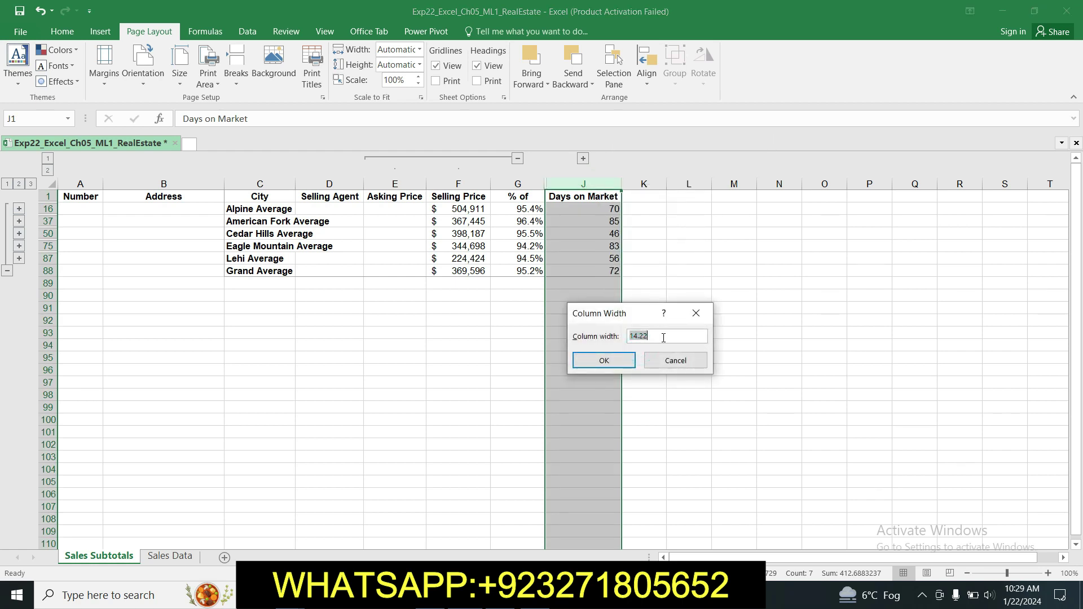
type("1")
left_click(621, 359)
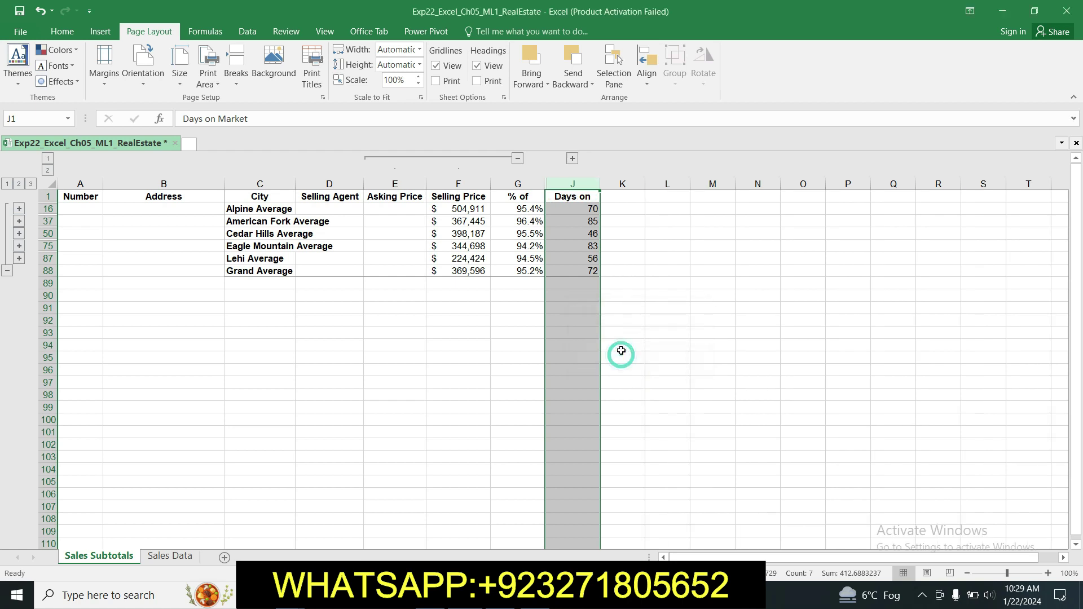
left_click(667, 313)
Check the row height instruction in Word and set the height of row 1 on Excel's Sales Subtotals sheet to 24.
left_click(508, 596)
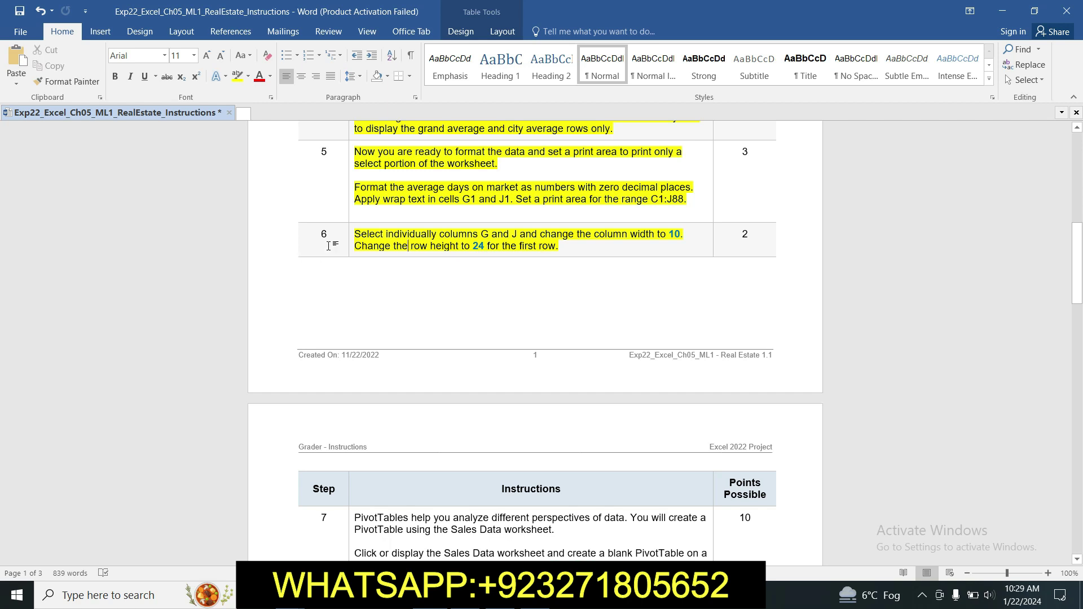
left_click_drag(358, 246, 560, 246)
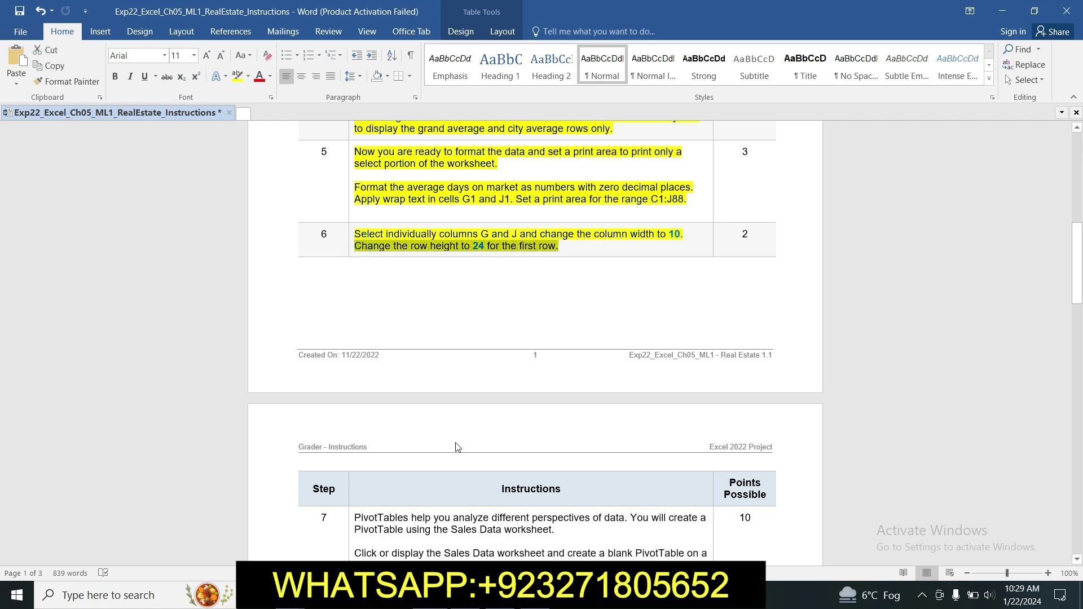
key("alt+Tab")
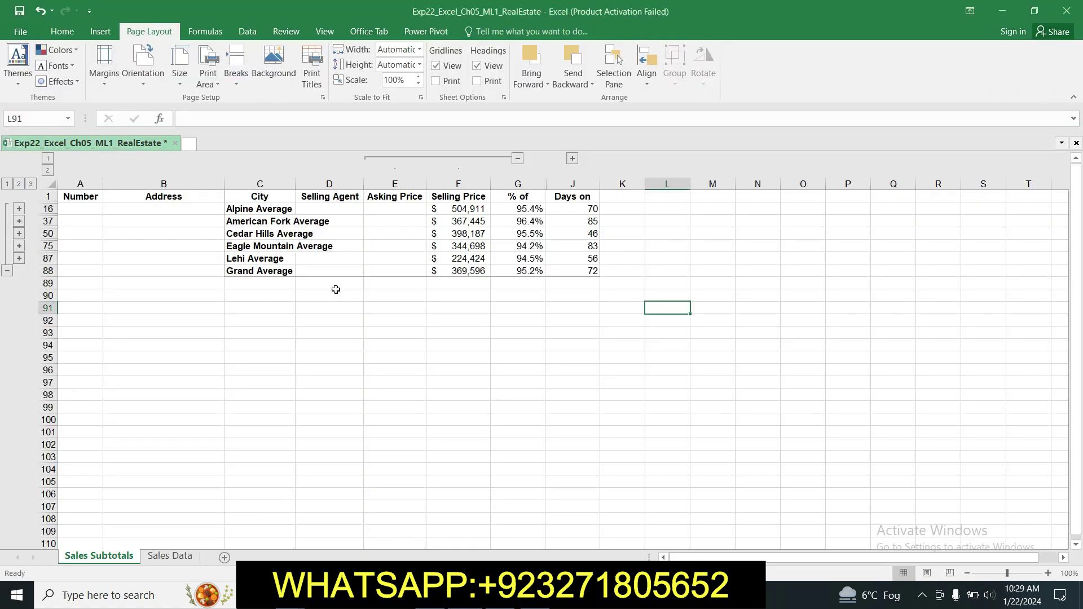
left_click(48, 196)
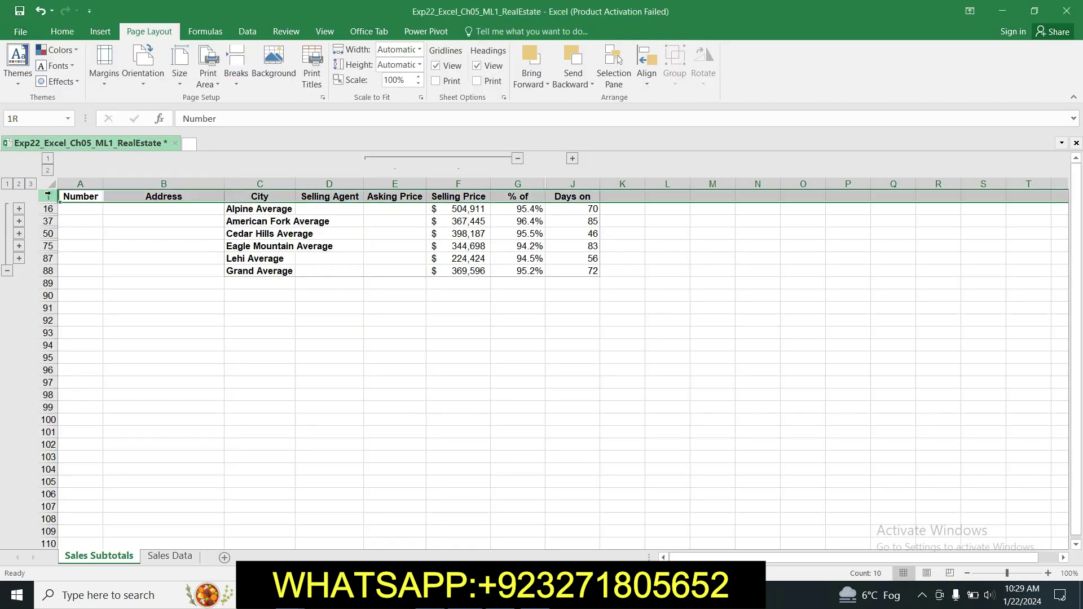
right_click(48, 196)
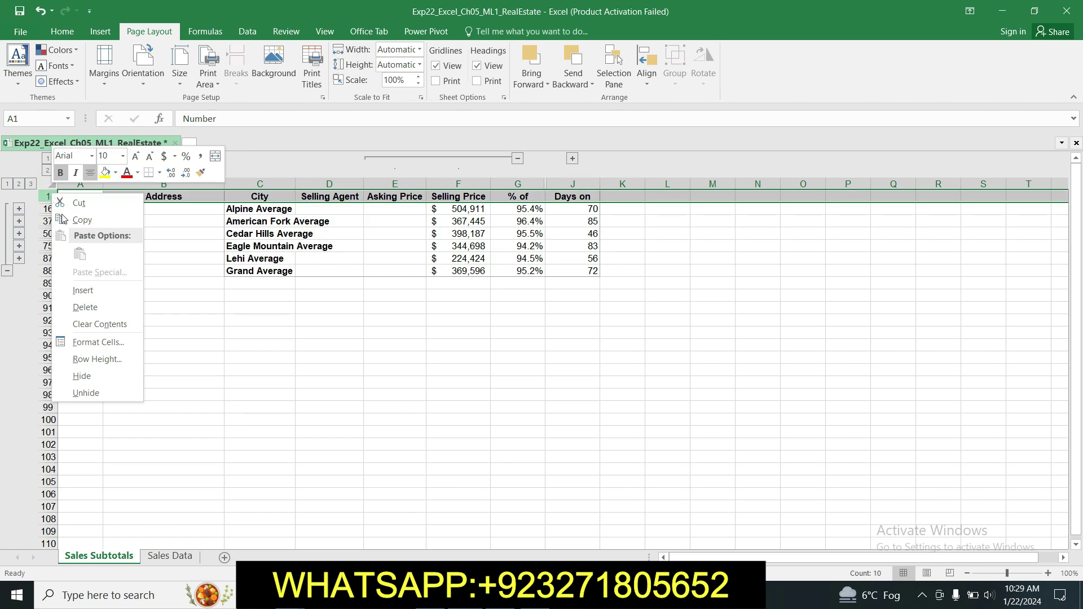
left_click(97, 359)
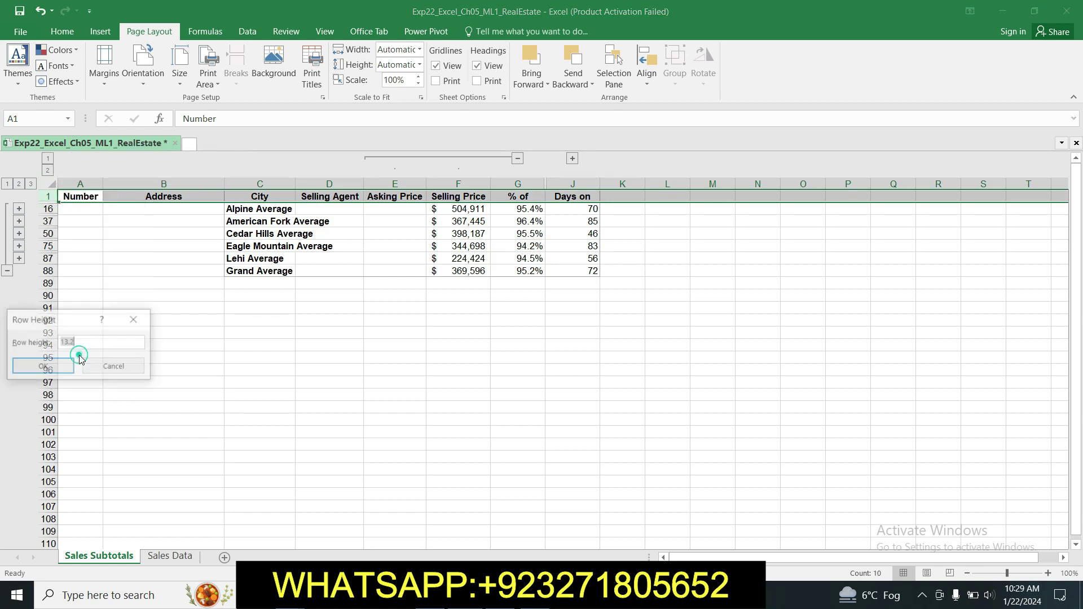
left_click_drag(85, 322, 246, 215)
key("BackSpace")
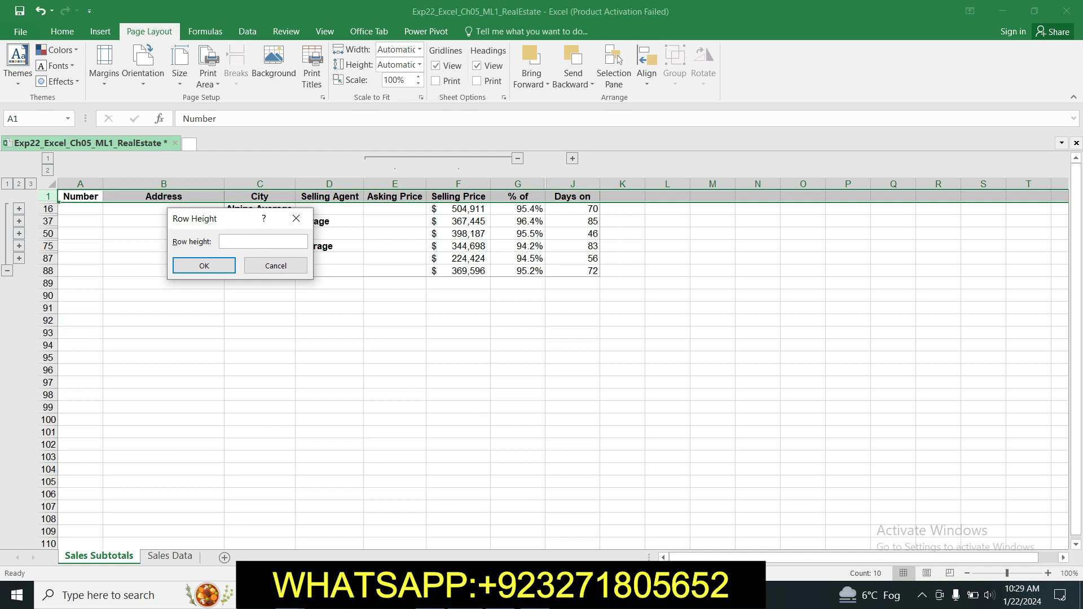
key("alt+Tab")
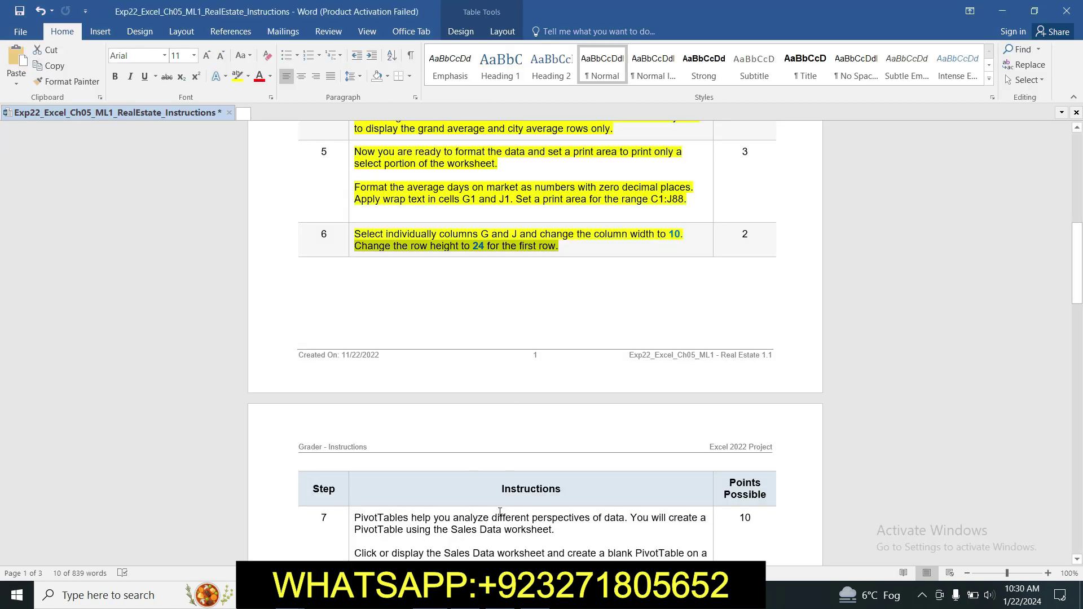
key("alt+Tab")
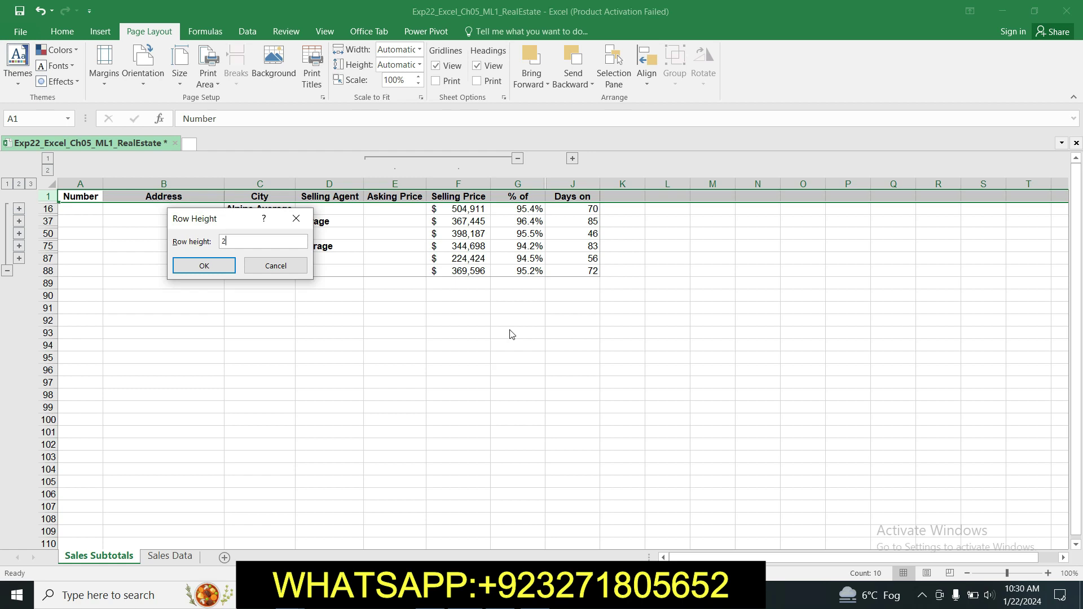
left_click(225, 267)
left_click(371, 367)
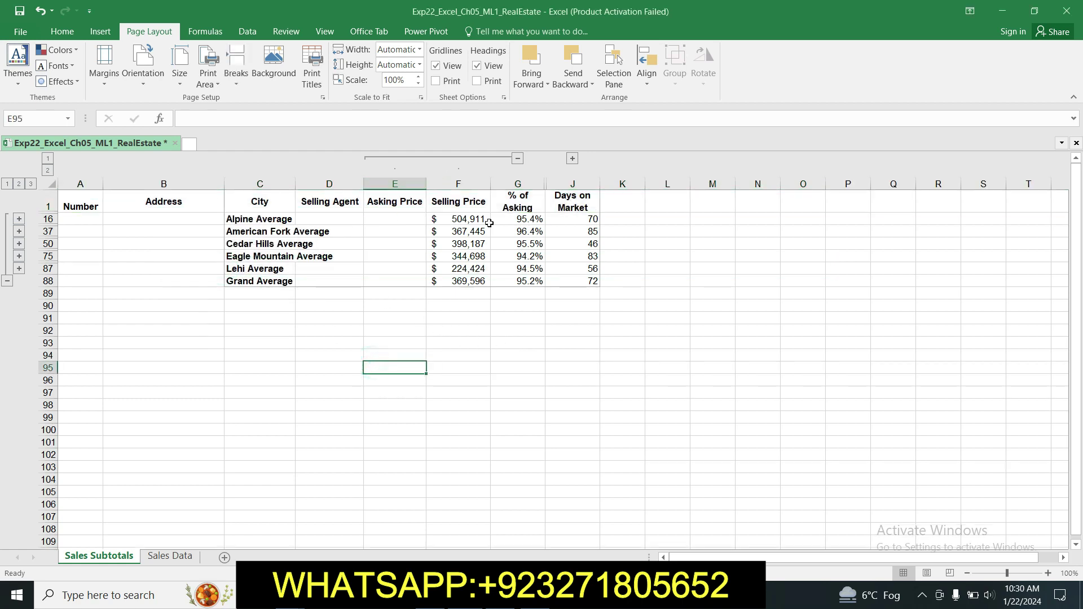
Switch to the Word instructions and highlight the step 7 text in yellow.
left_click(480, 595)
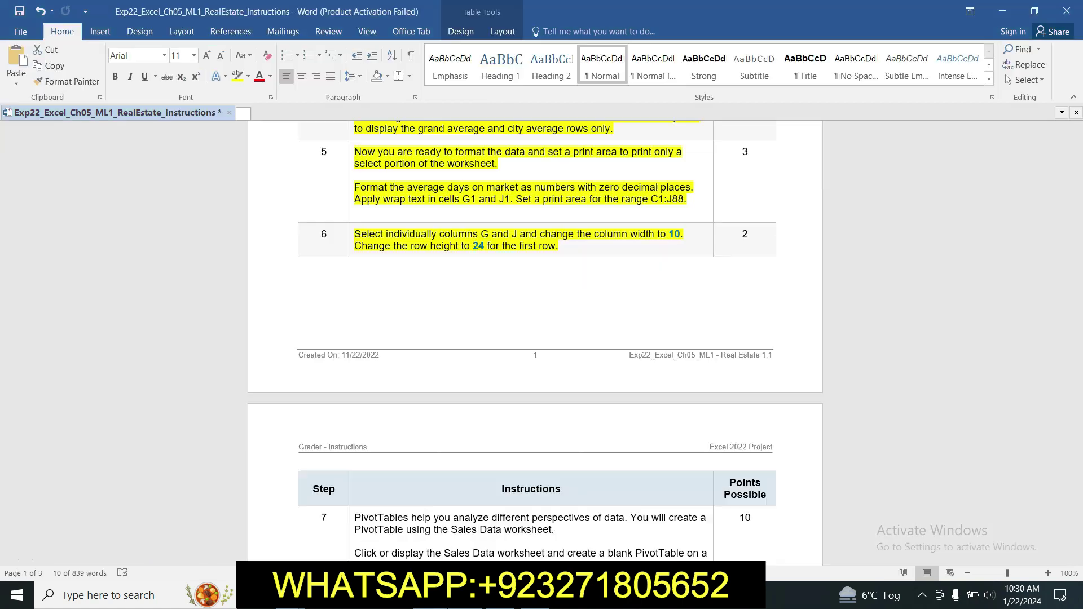
left_click(605, 298)
left_click_drag(1077, 282, 1081, 345)
left_click(351, 177)
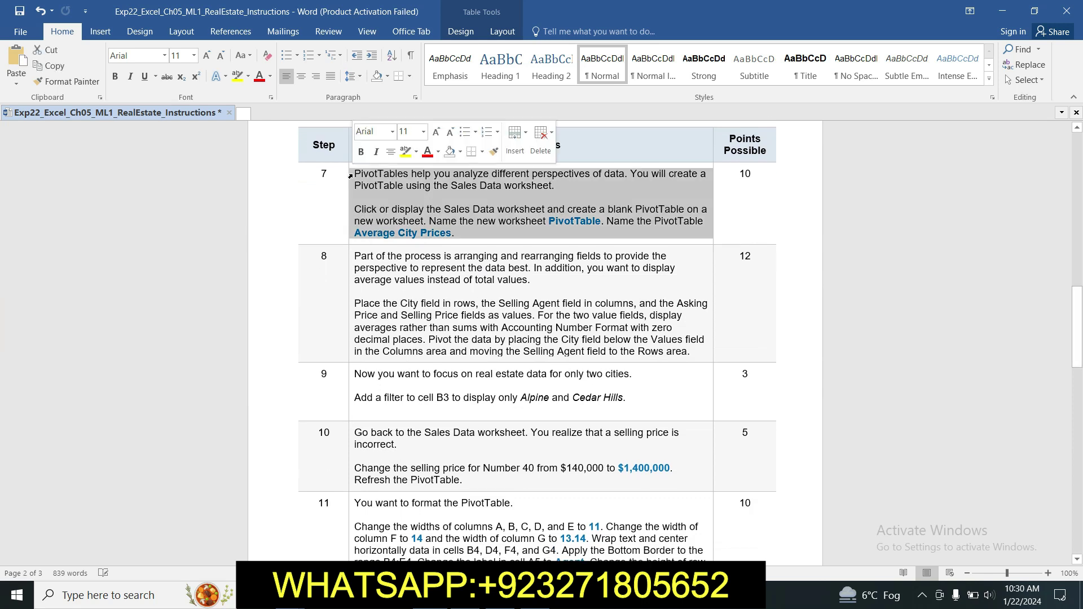
left_click(395, 157)
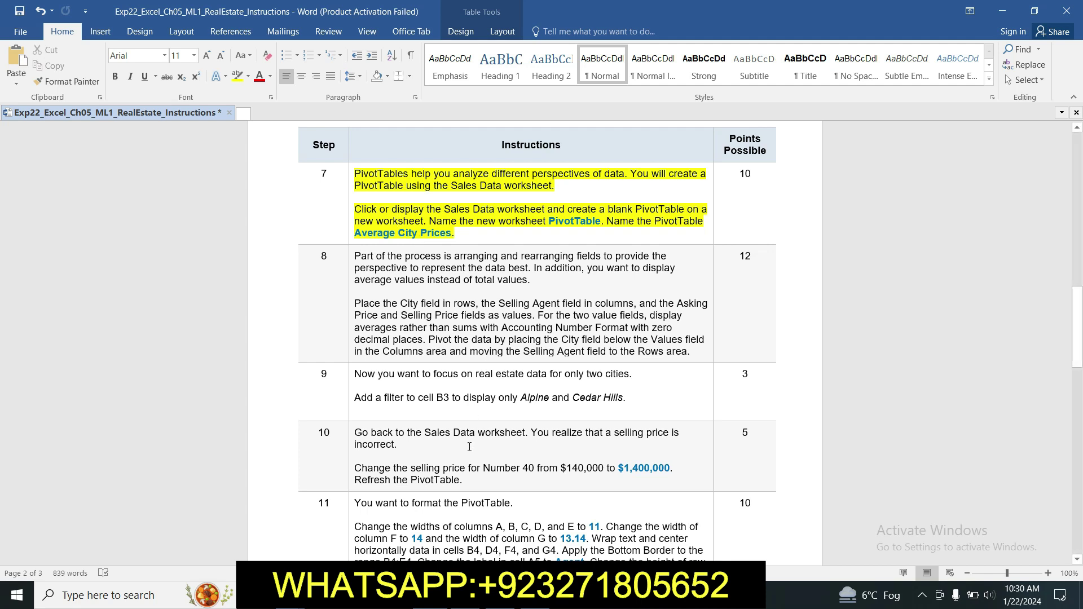
Switch to the Excel workbook and create a blank PivotTable from the Sales Data range A3:H84 on a new worksheet.
key("alt+Tab")
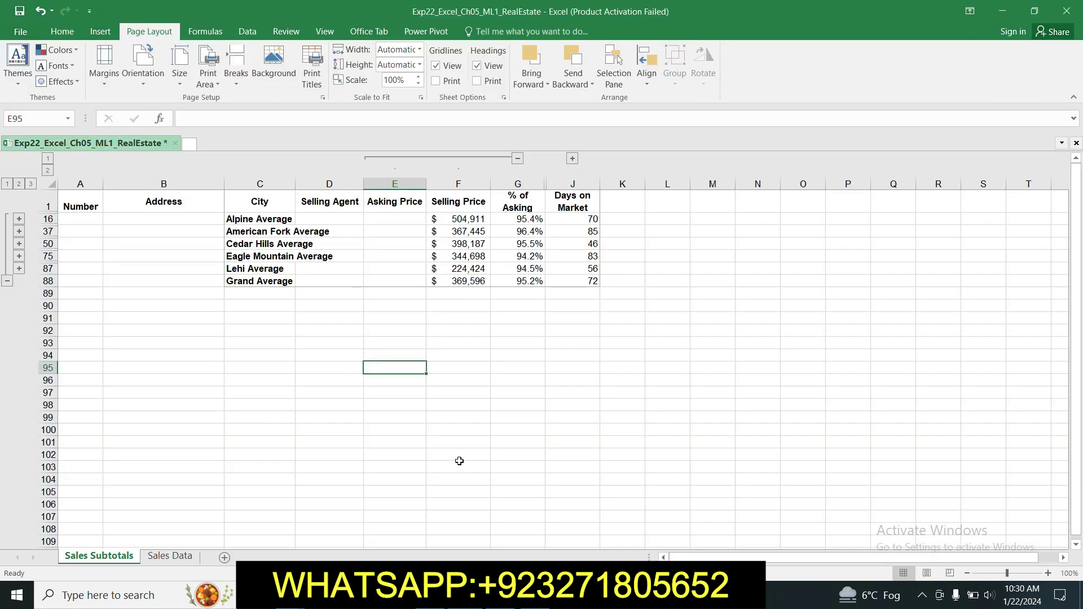
left_click(180, 558)
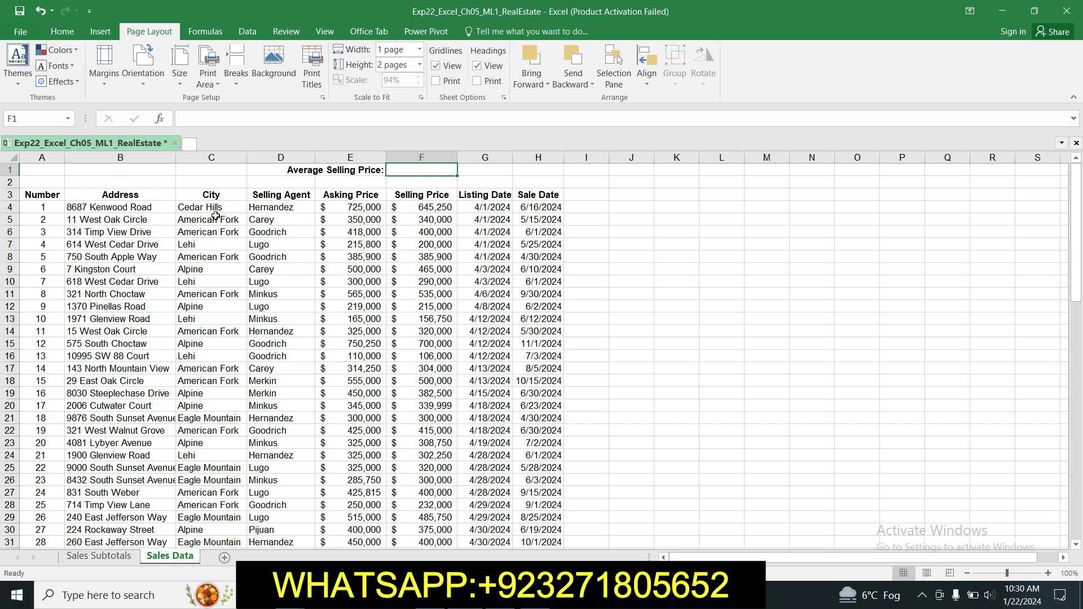
left_click(143, 209)
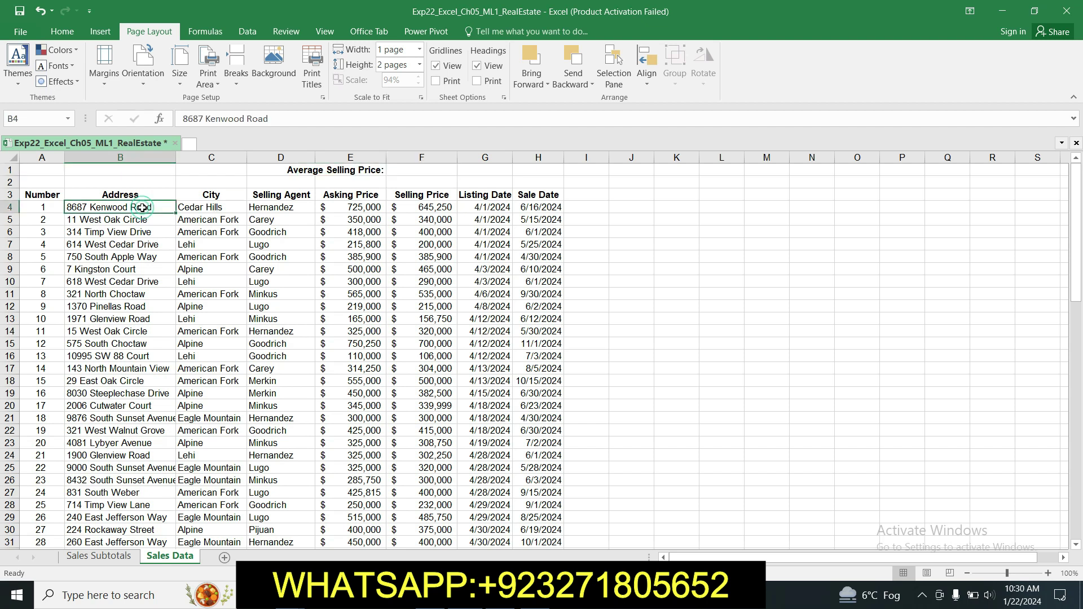
left_click(103, 35)
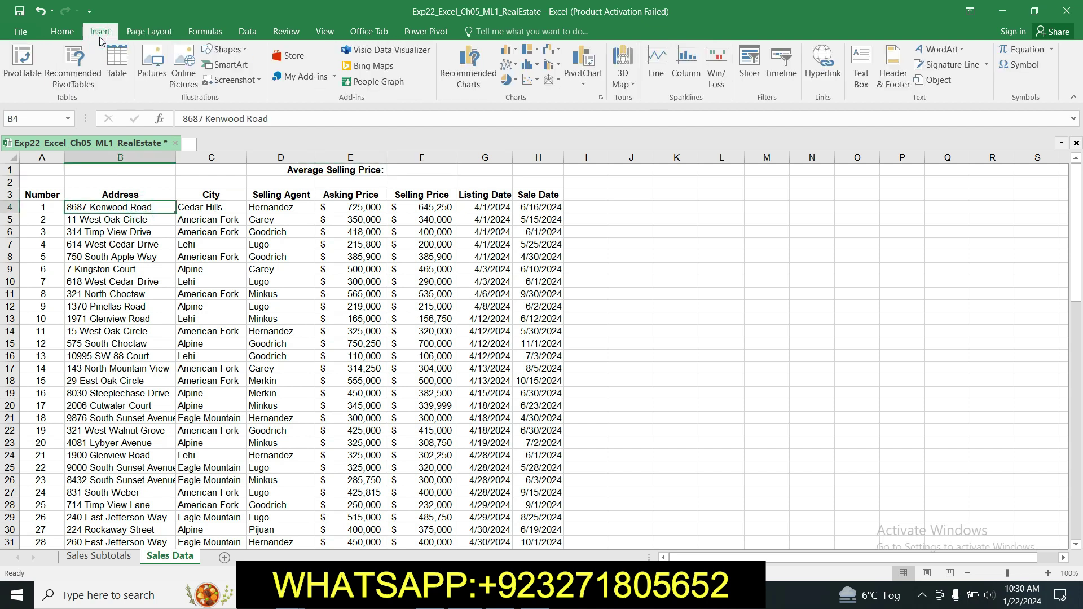
left_click(21, 64)
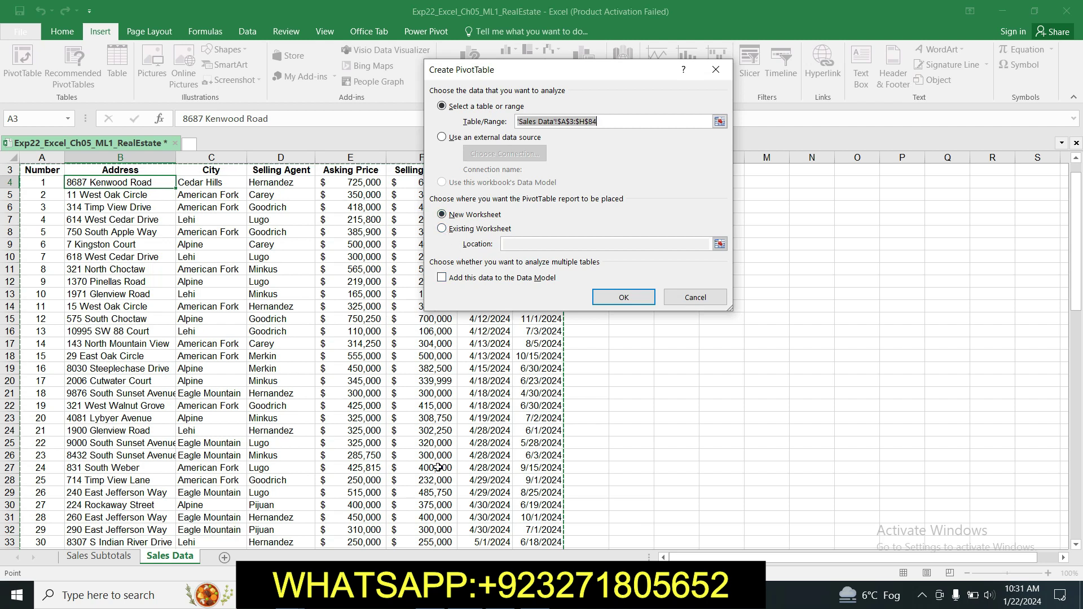
key("alt+Tab")
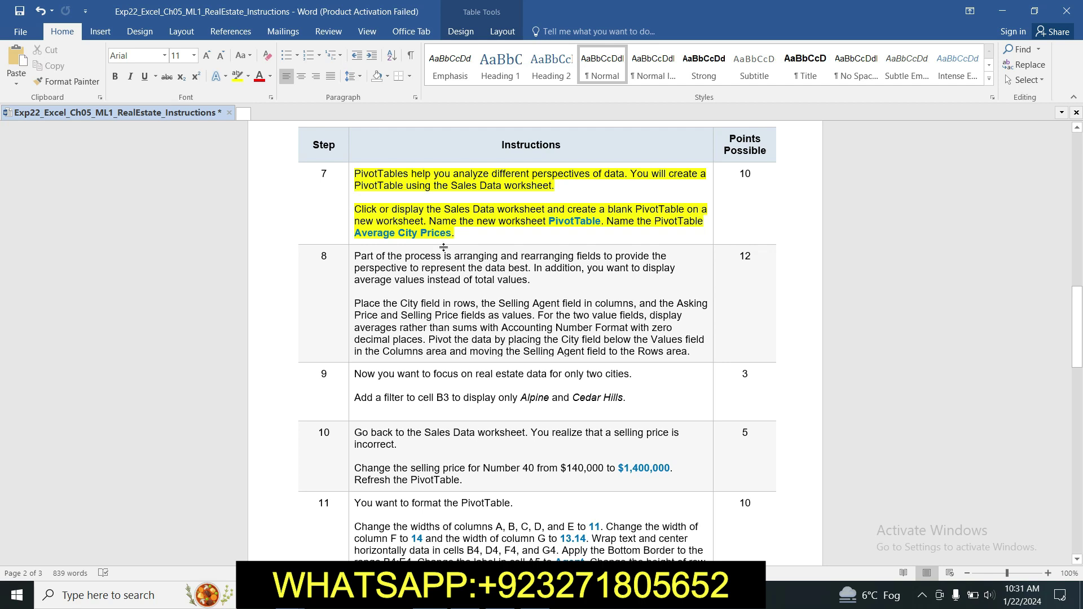
key("alt+Tab")
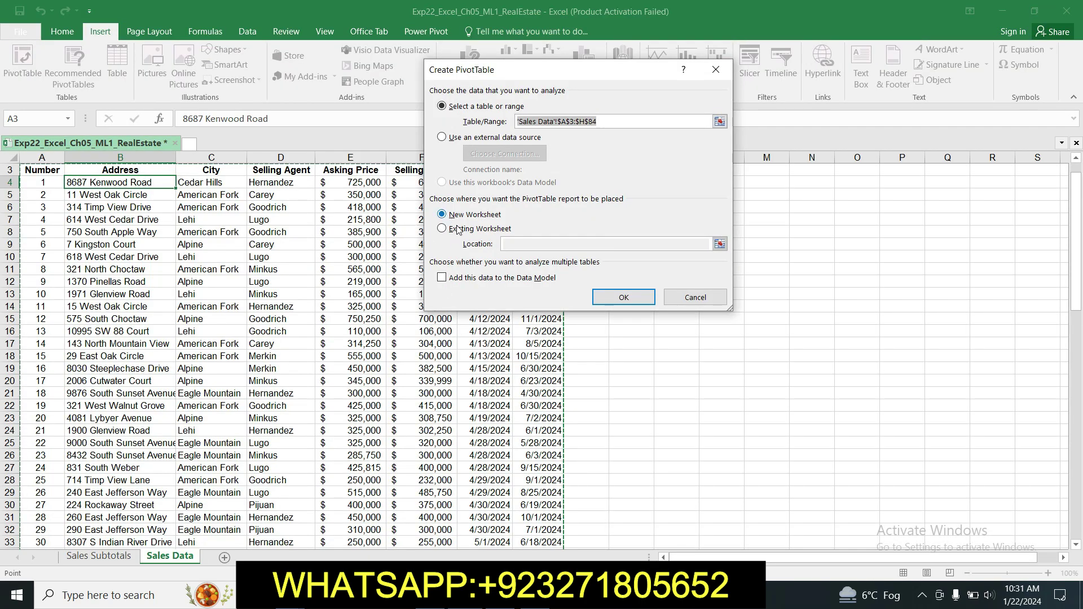
left_click(624, 297)
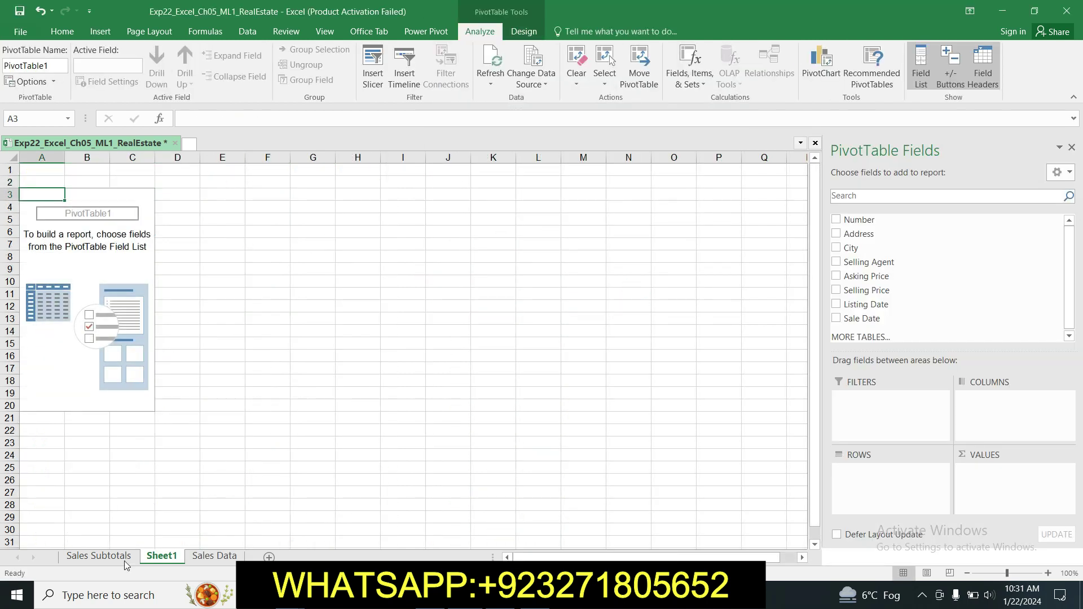
Copy the worksheet name from step 7 in the Word instructions and rename Sheet1 in the Excel workbook as PivotTable.
left_click(466, 596)
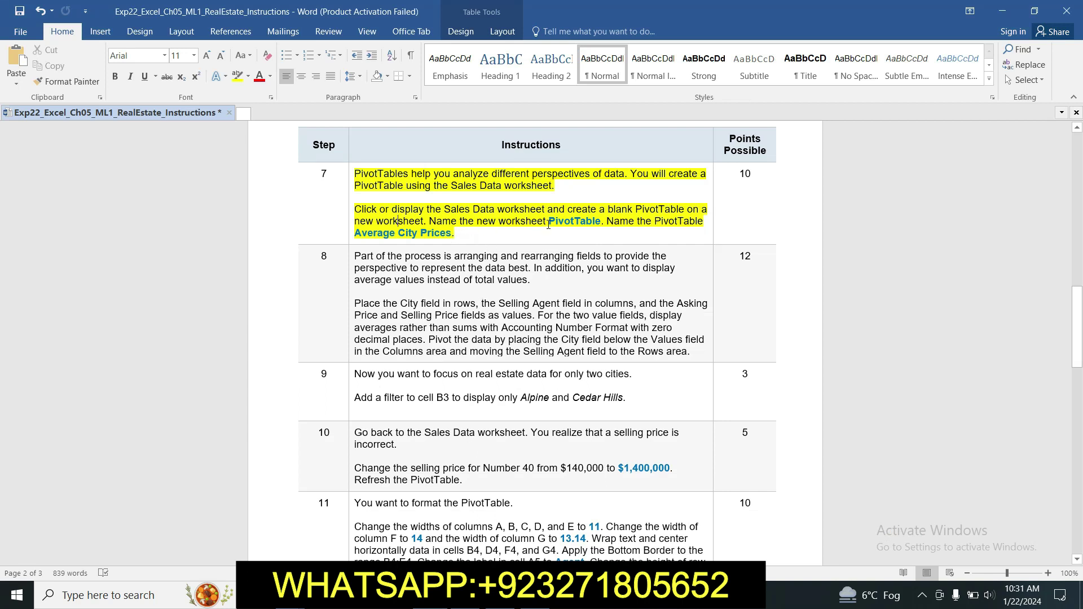
left_click_drag(550, 223, 602, 226)
key("ctrl+c")
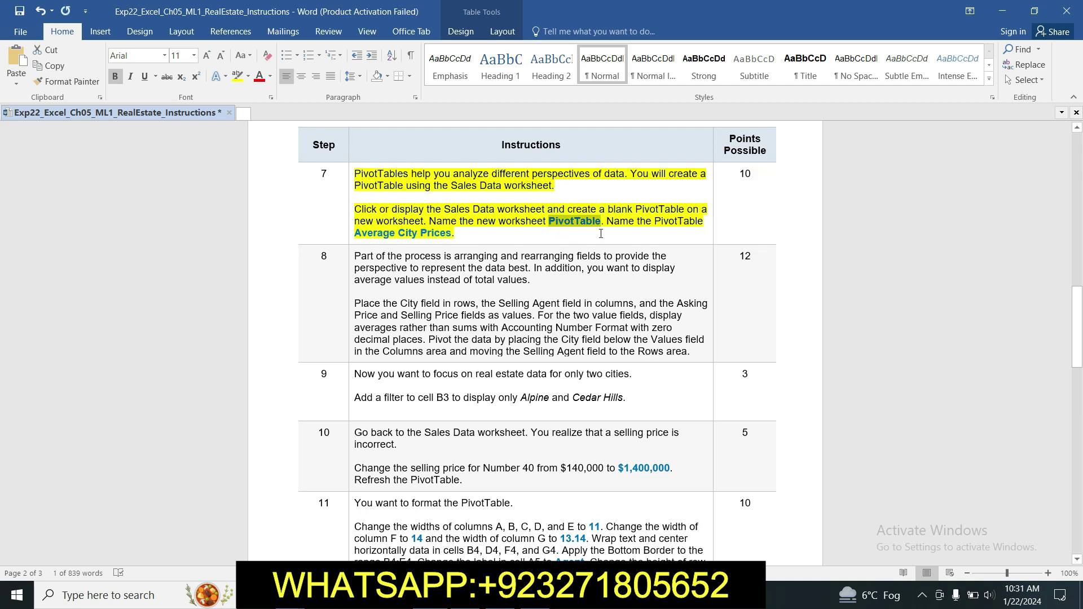
left_click(507, 595)
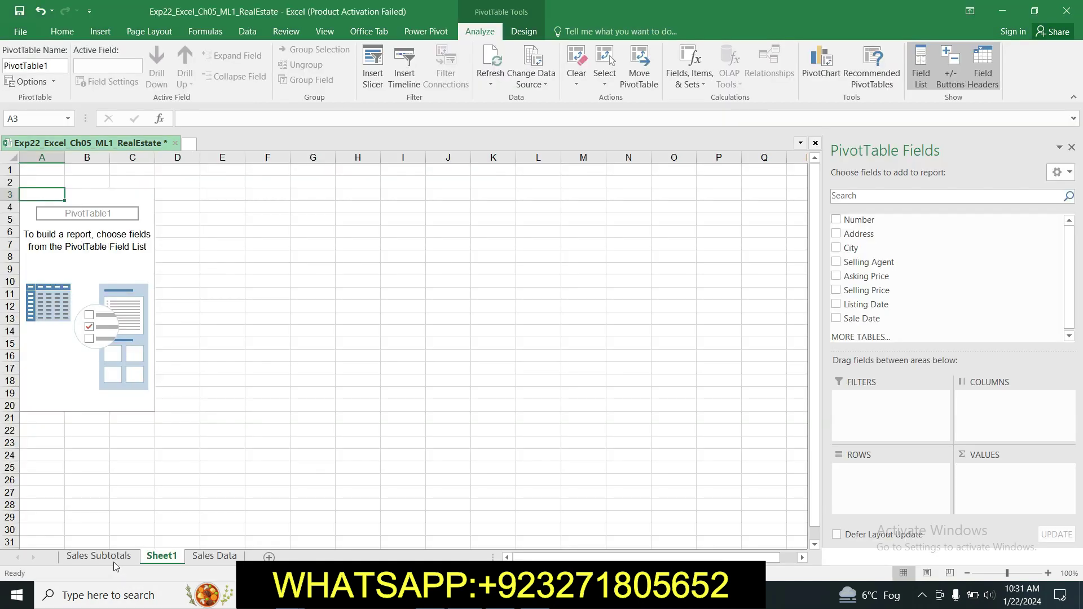
right_click(159, 557)
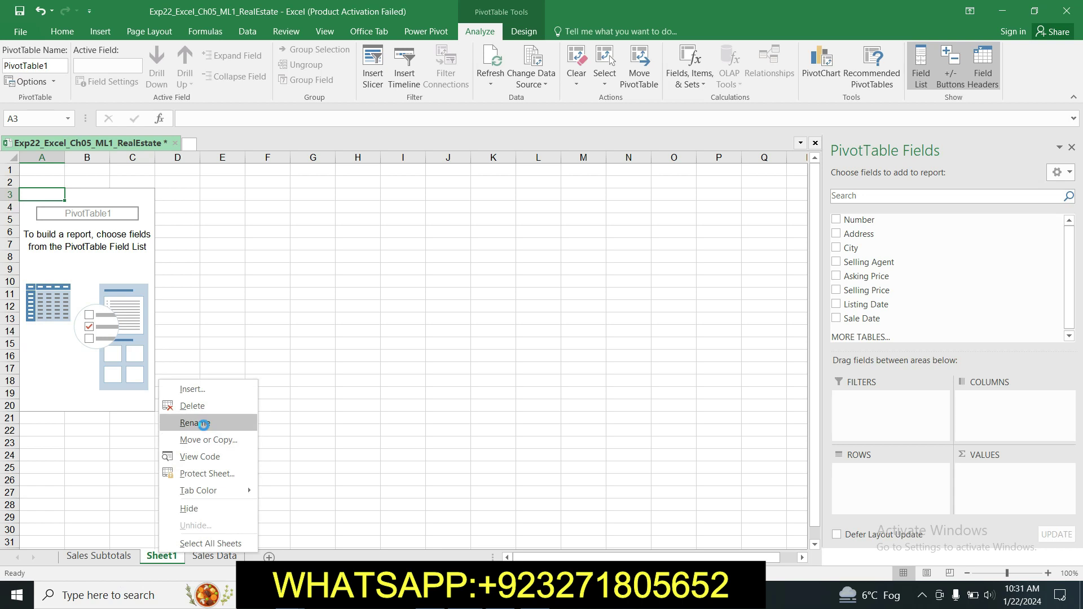
left_click(204, 424)
type("PivotTable")
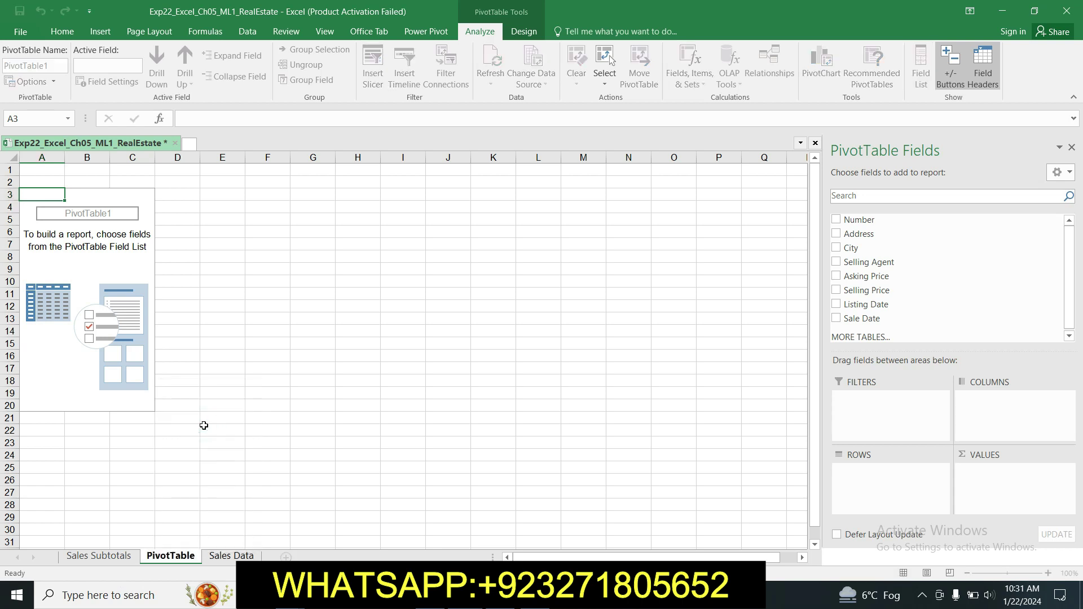
key("Return")
Copy the PivotTable name from step 7 in Word and name the blank PivotTable in Excel Average City Prices.
key("alt+Tab")
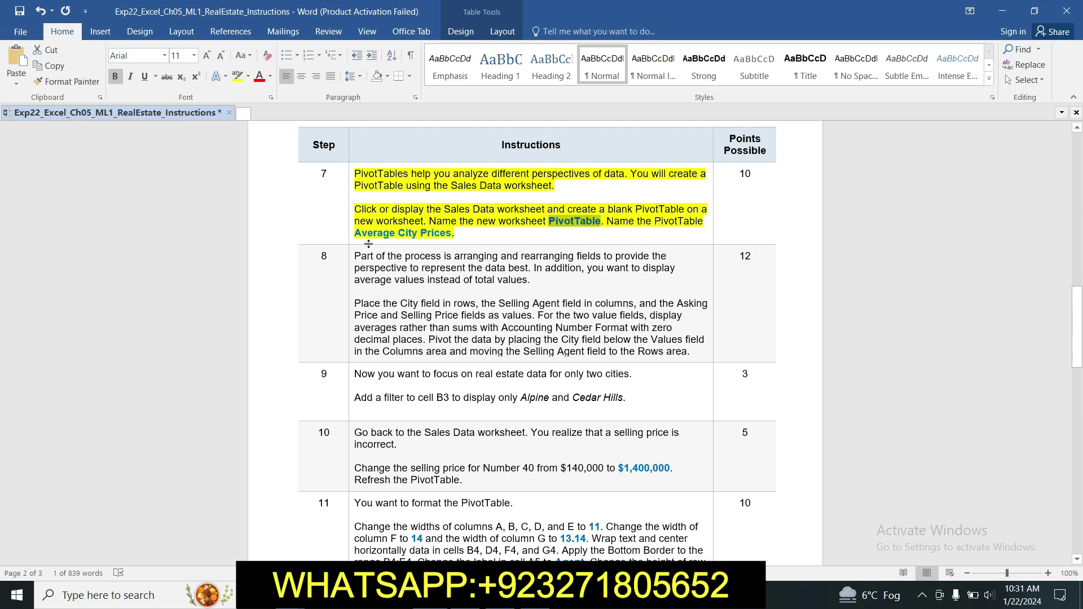
left_click_drag(356, 232, 451, 234)
left_click(442, 233)
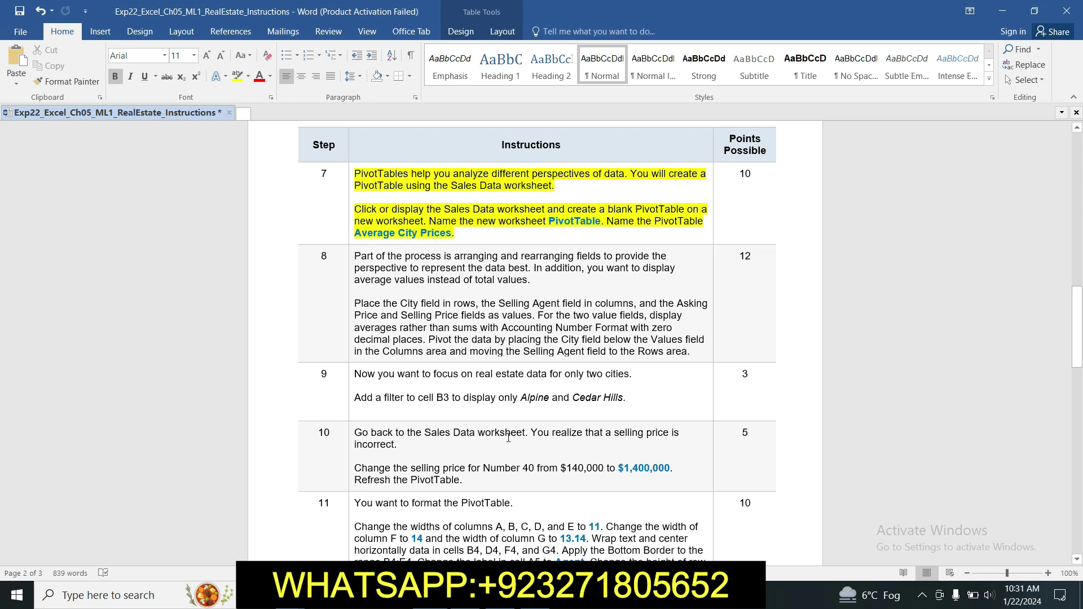
left_click(353, 233)
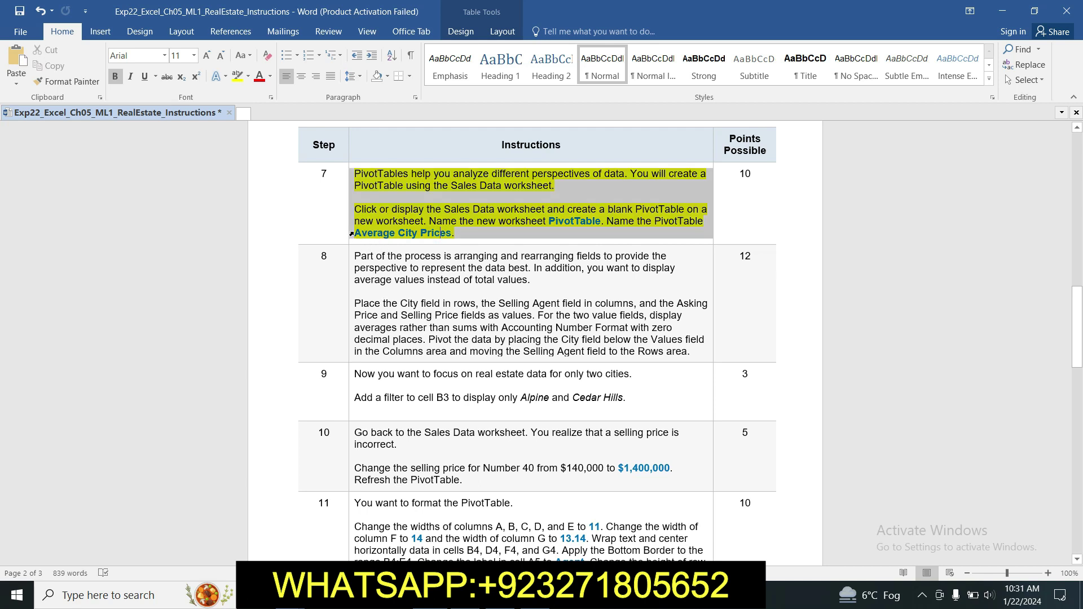
left_click(361, 233)
left_click_drag(357, 232, 442, 239)
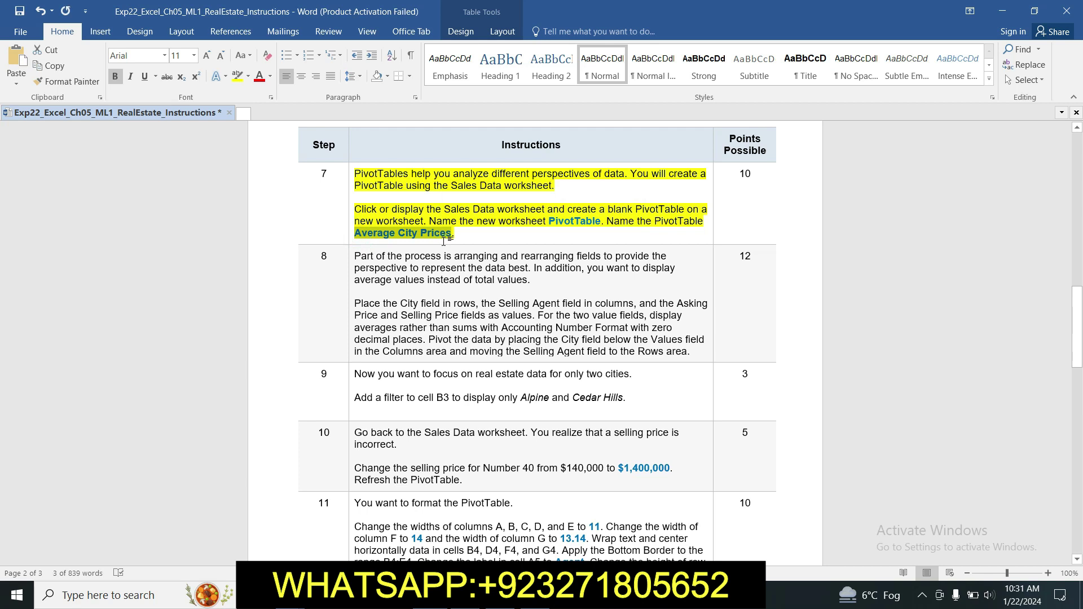
key("alt+Tab")
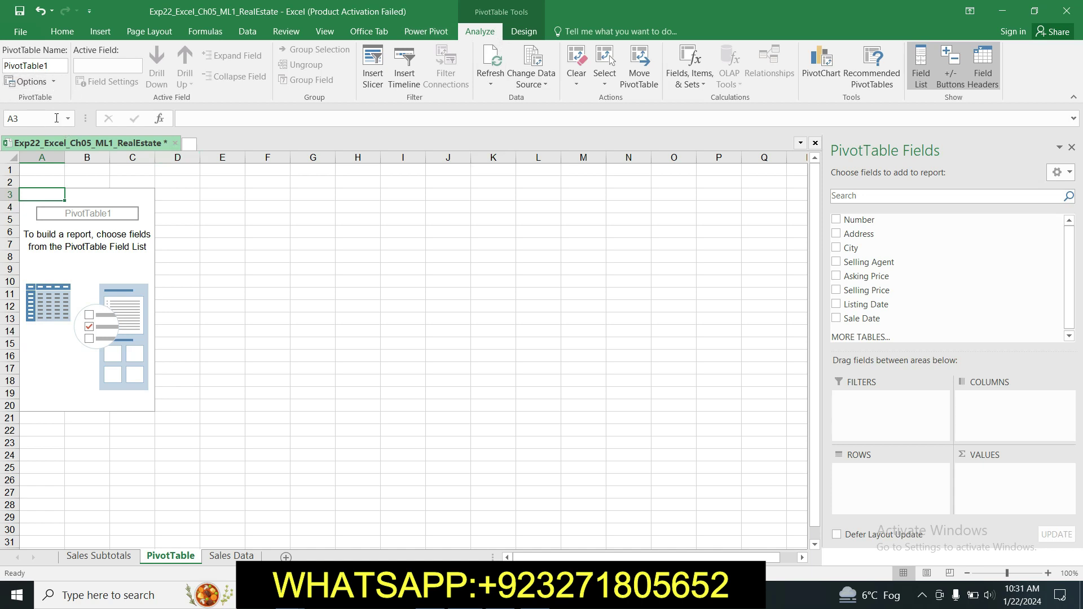
double_click(52, 68)
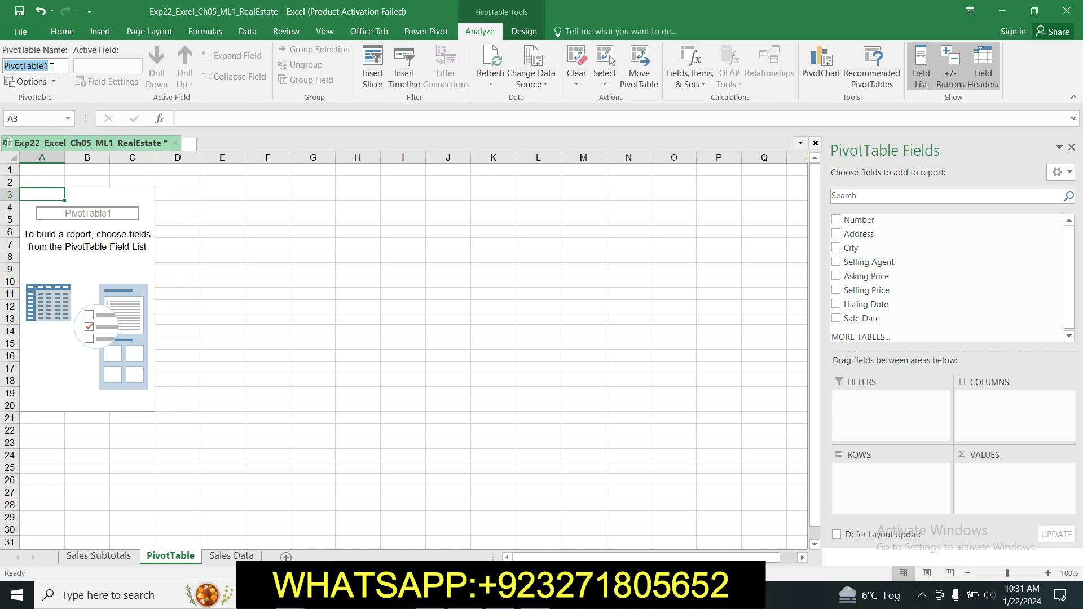
key("ctrl+v")
key("Return")
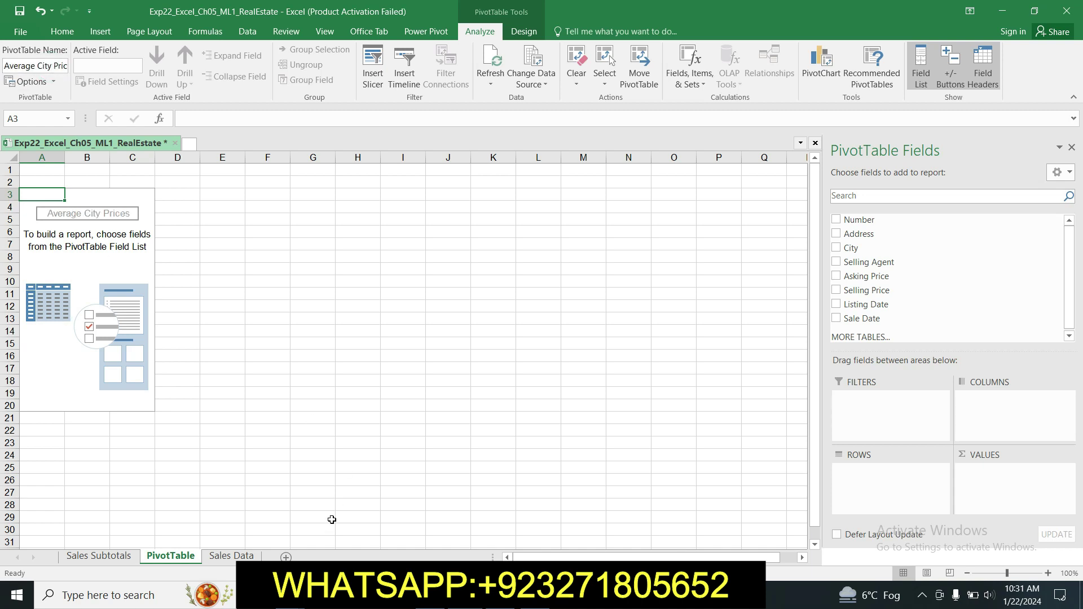
Switch to the Word instructions and highlight the step 8 text in yellow.
key("alt+Tab")
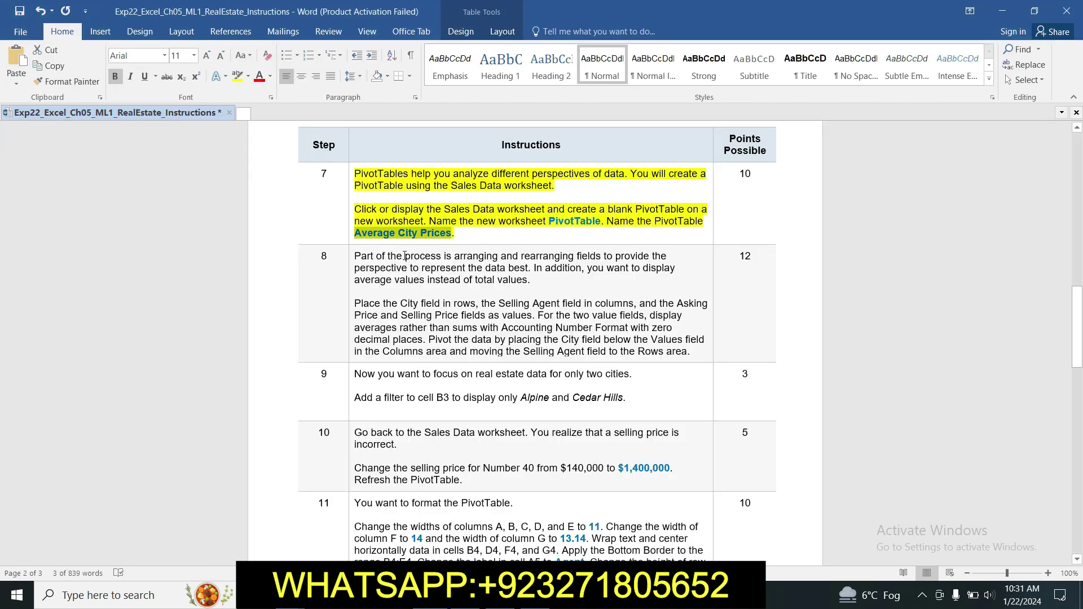
left_click(460, 232)
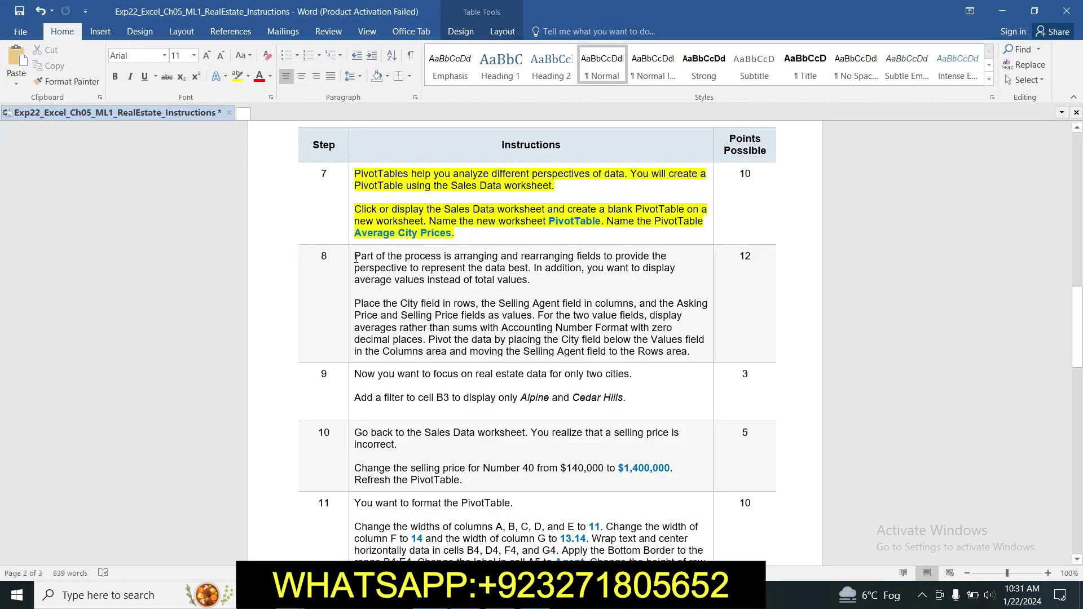
left_click(350, 258)
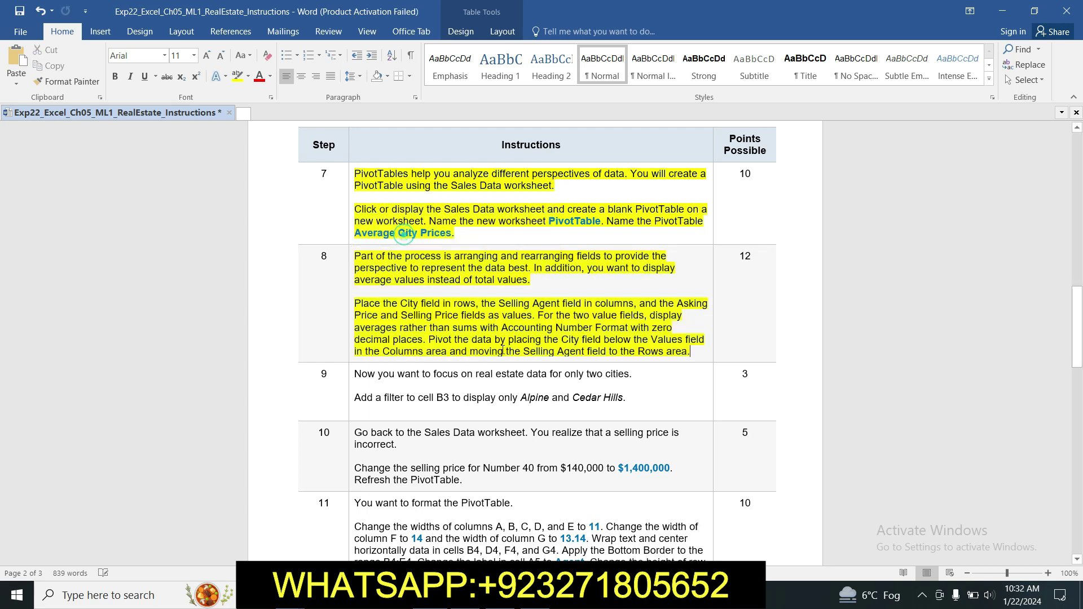
left_click(516, 339)
Mark the City field instruction in step 8, then switch to Excel and place the City field in the PivotTable's rows.
left_click_drag(358, 304, 476, 305)
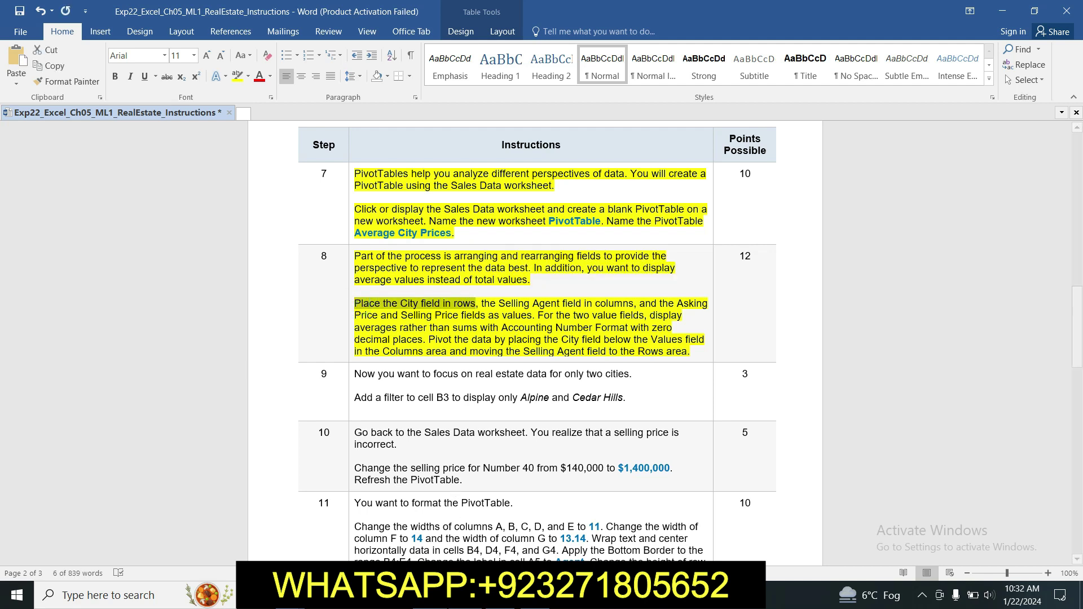
key("alt+Tab")
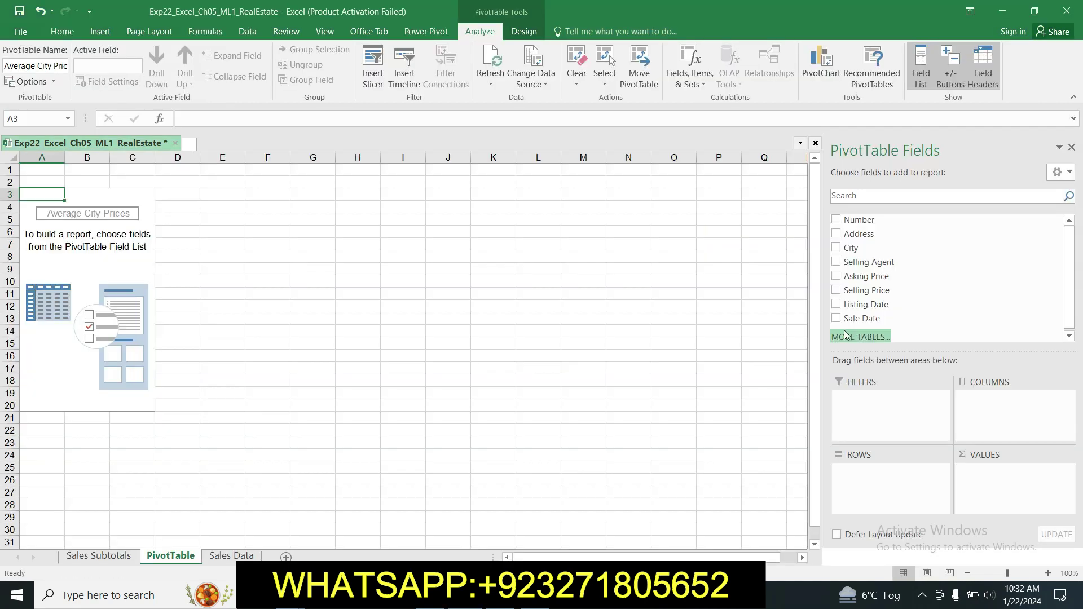
left_click(836, 249)
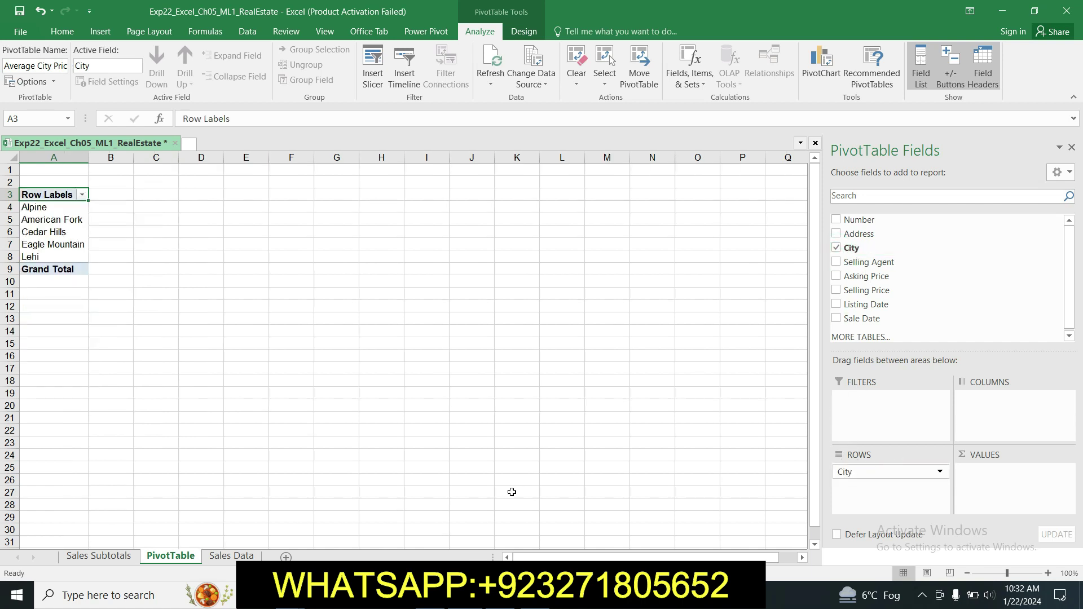
Check the Selling Agent instruction in Word and place the Selling Agent field in the columns of Excel's PivotTable.
key("alt+Tab")
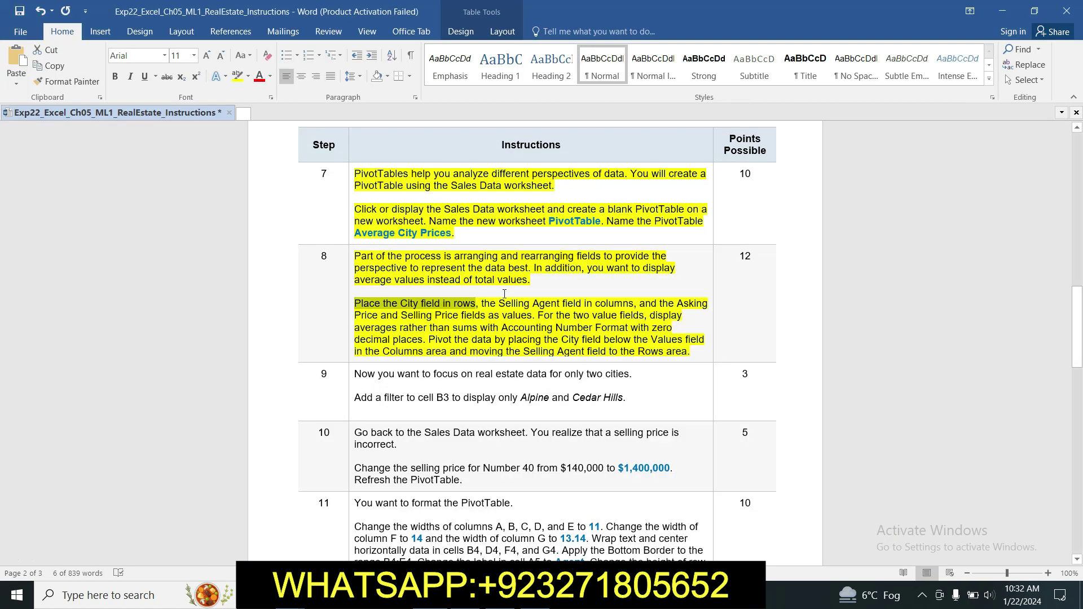
left_click_drag(482, 303, 634, 304)
key("alt+Tab")
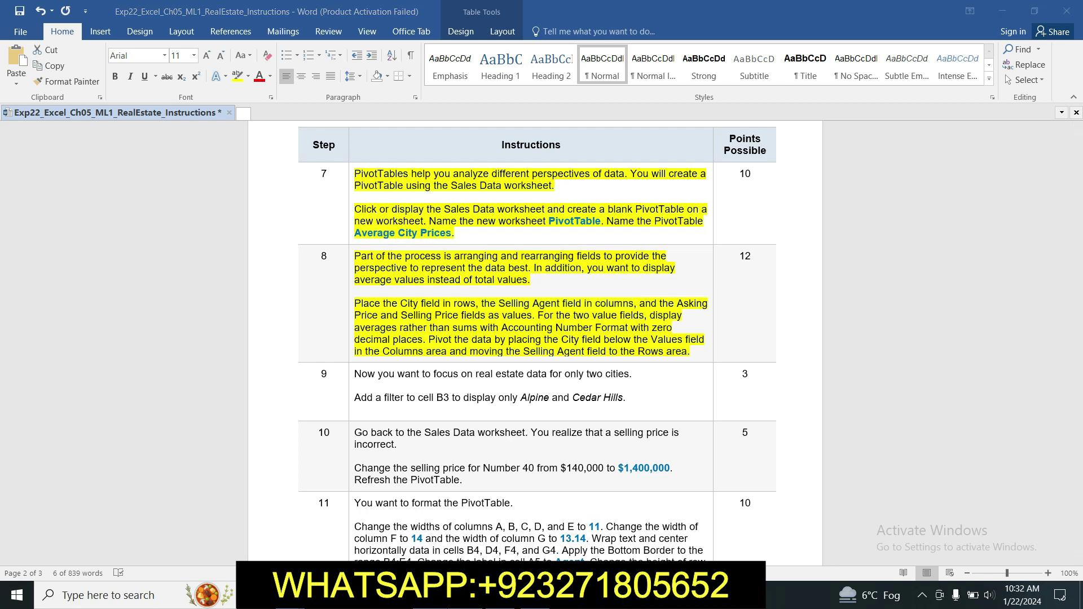
left_click(836, 262)
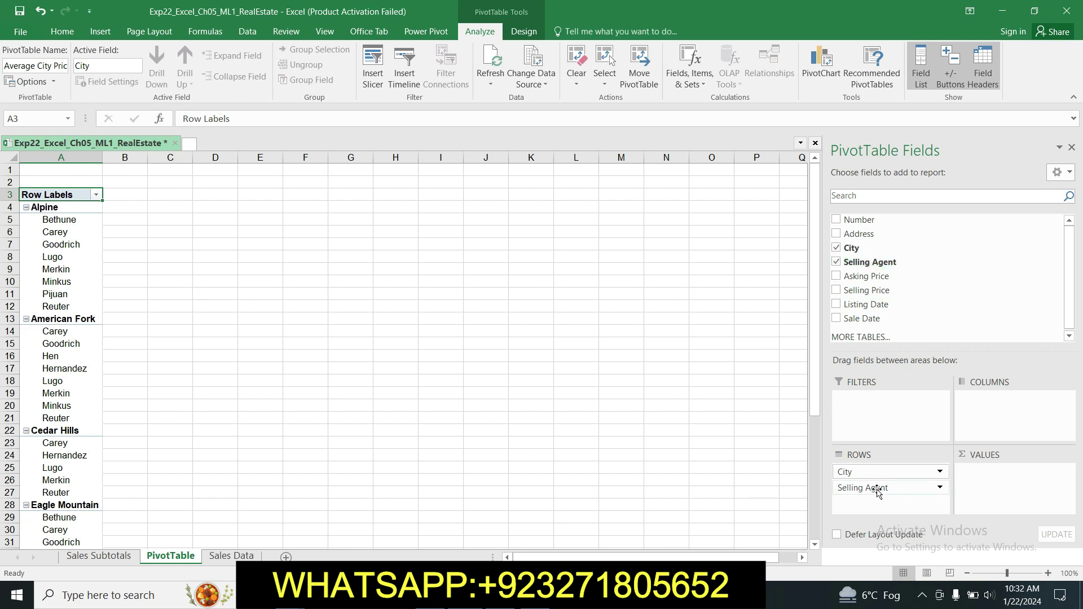
left_click_drag(877, 491, 985, 401)
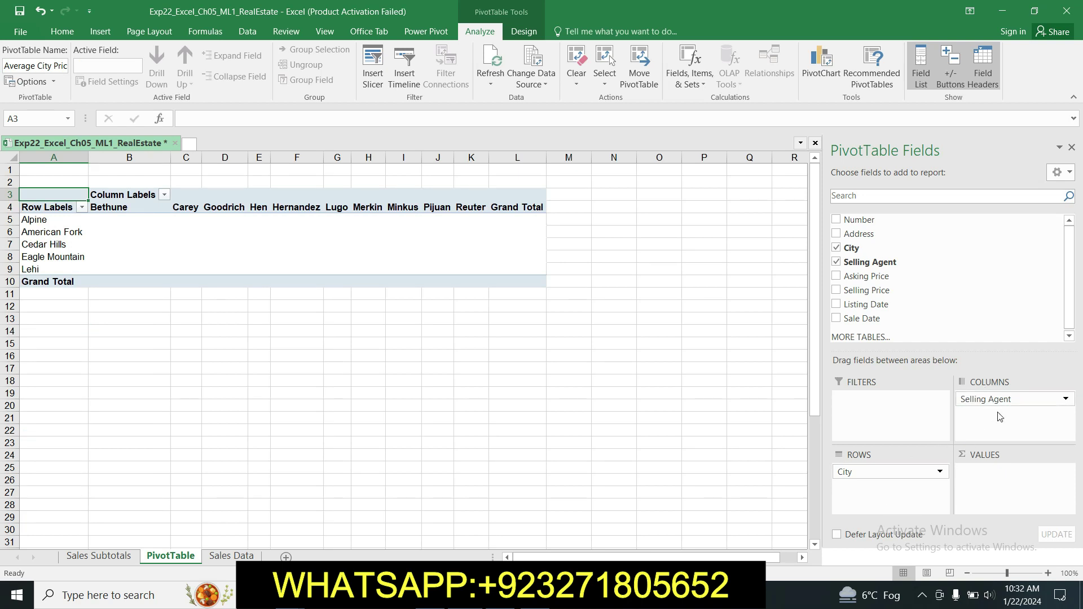
Check the value fields instruction in Word and add Asking Price and Selling Price as values in Excel's PivotTable.
key("alt+Tab")
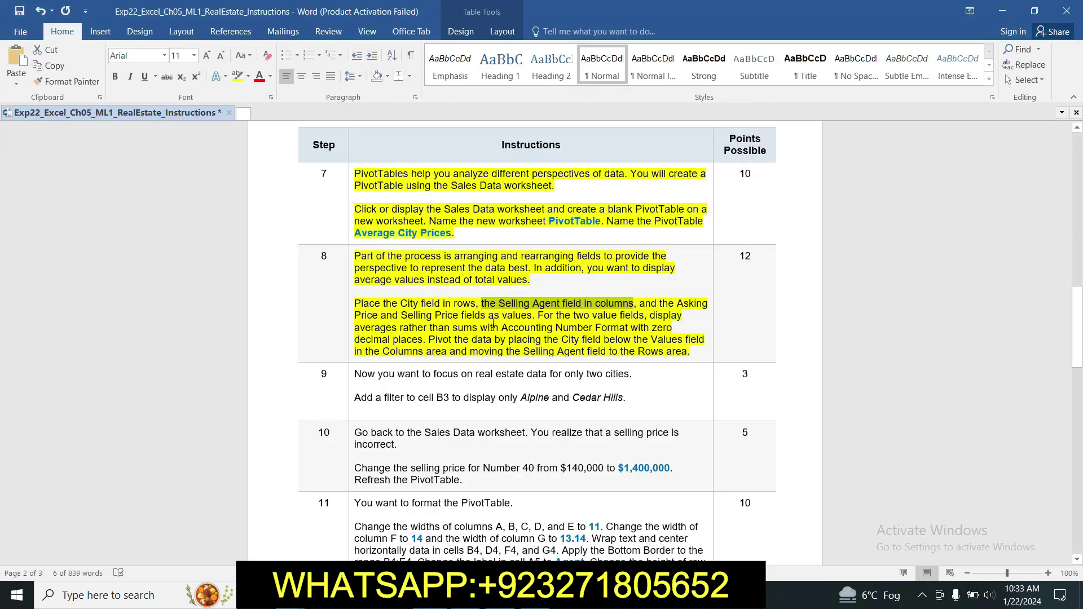
left_click_drag(640, 305, 541, 318)
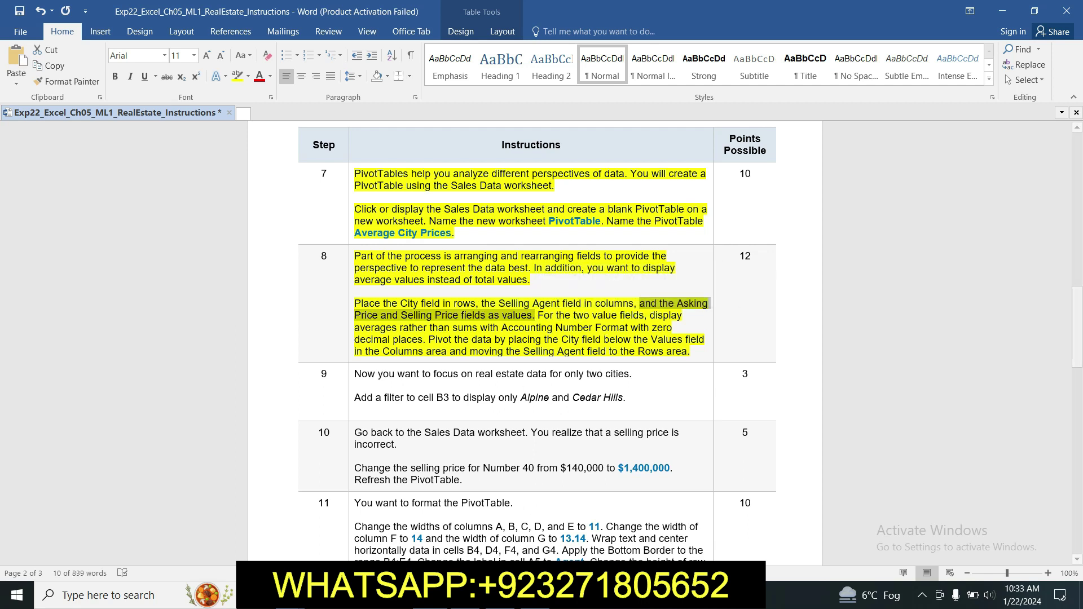
left_click(466, 596)
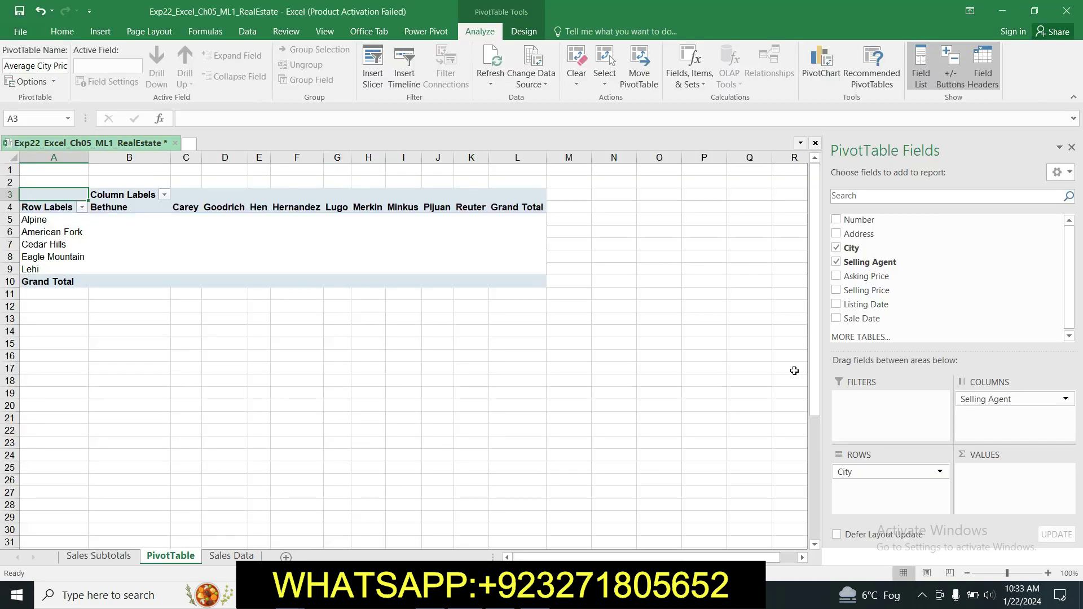
left_click(836, 276)
left_click(836, 290)
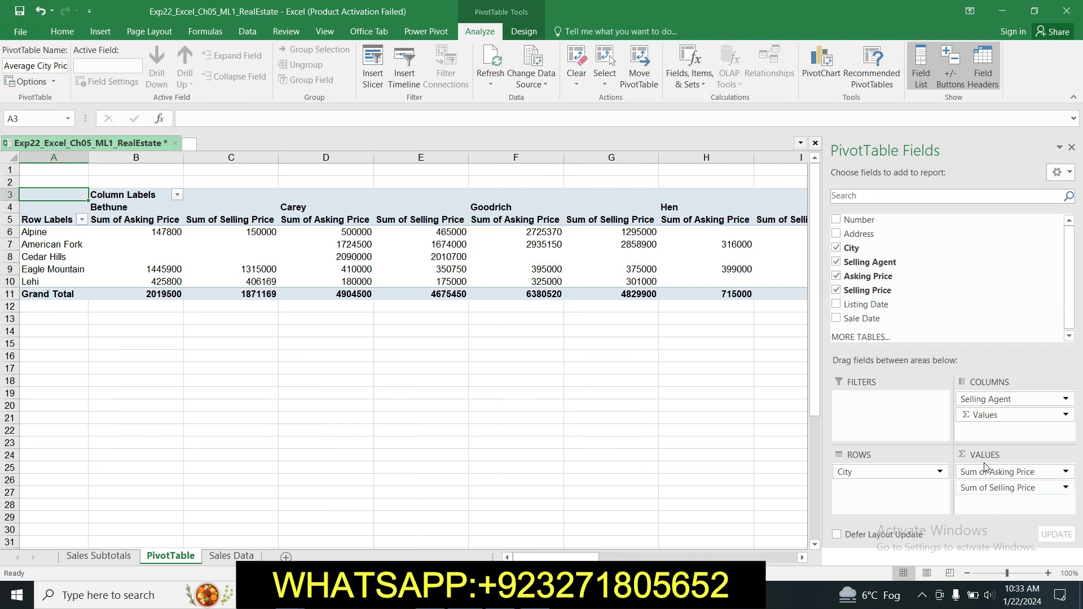
Check the value field formatting instruction in Word, then summarize Asking Price by Average in Accounting format with zero decimal places in Excel's PivotTable.
key("alt+Tab")
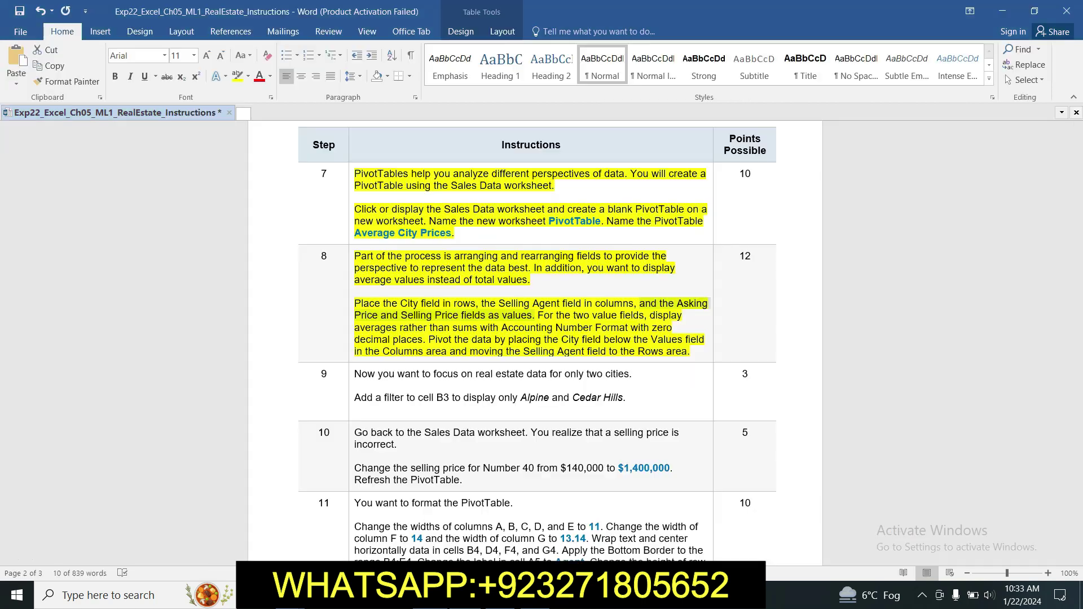
left_click_drag(538, 316, 427, 341)
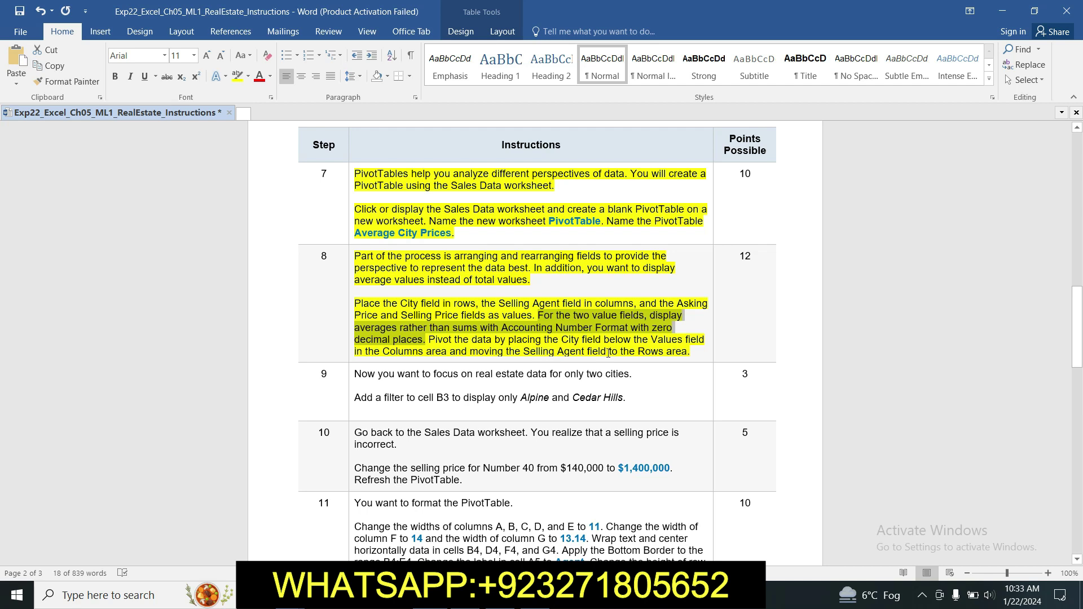
key("alt+Tab")
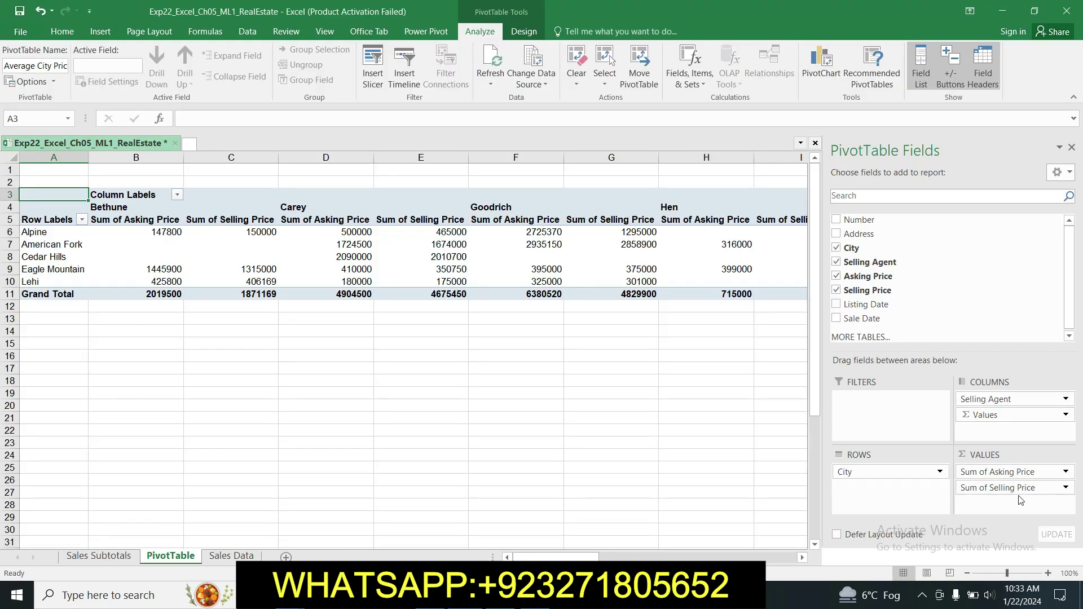
left_click(1067, 474)
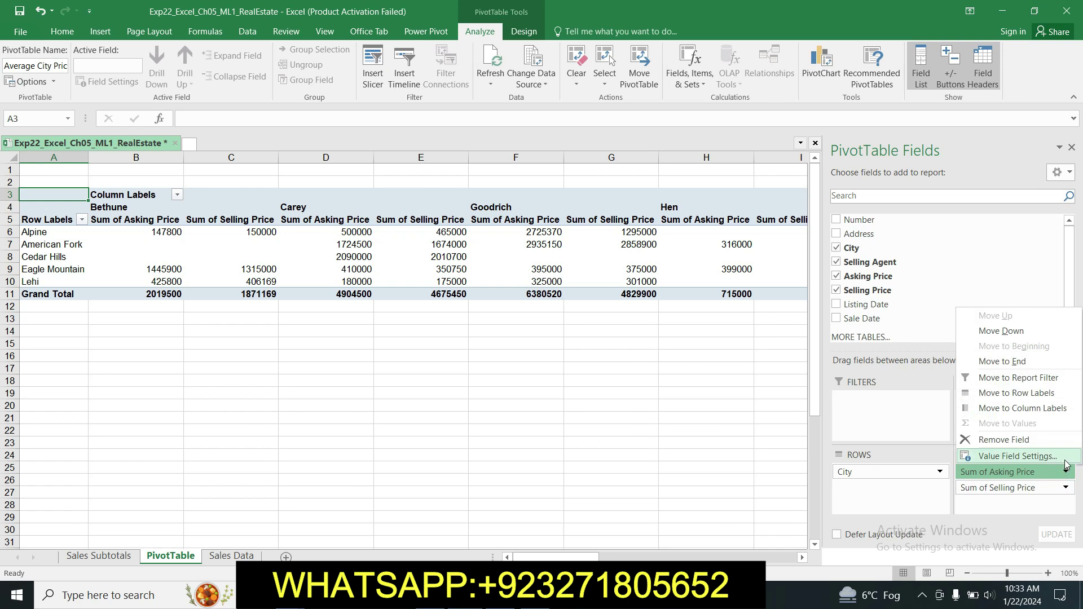
left_click(1065, 457)
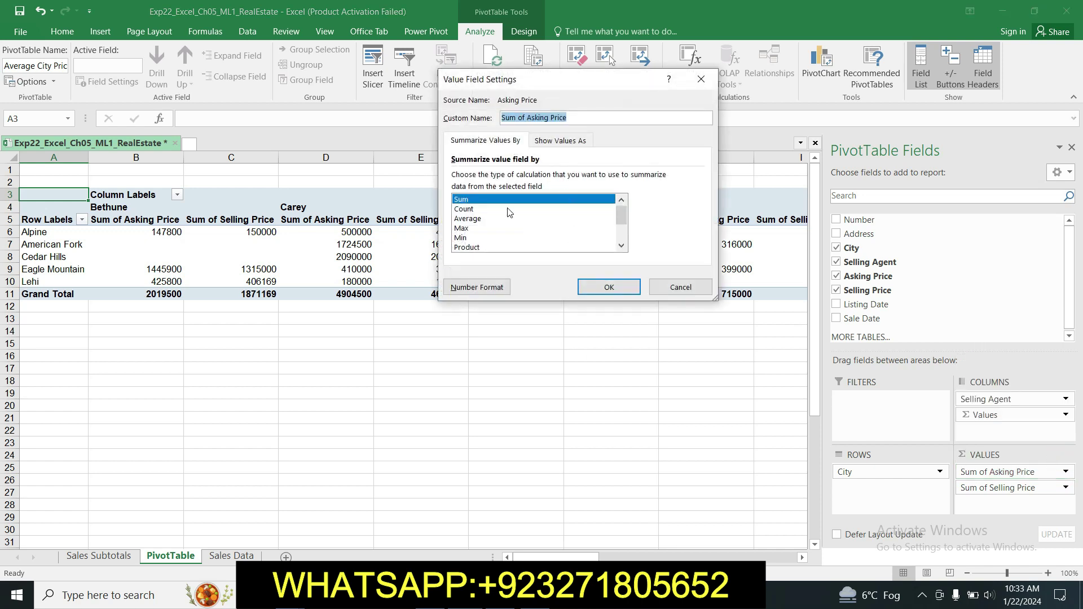
left_click(482, 221)
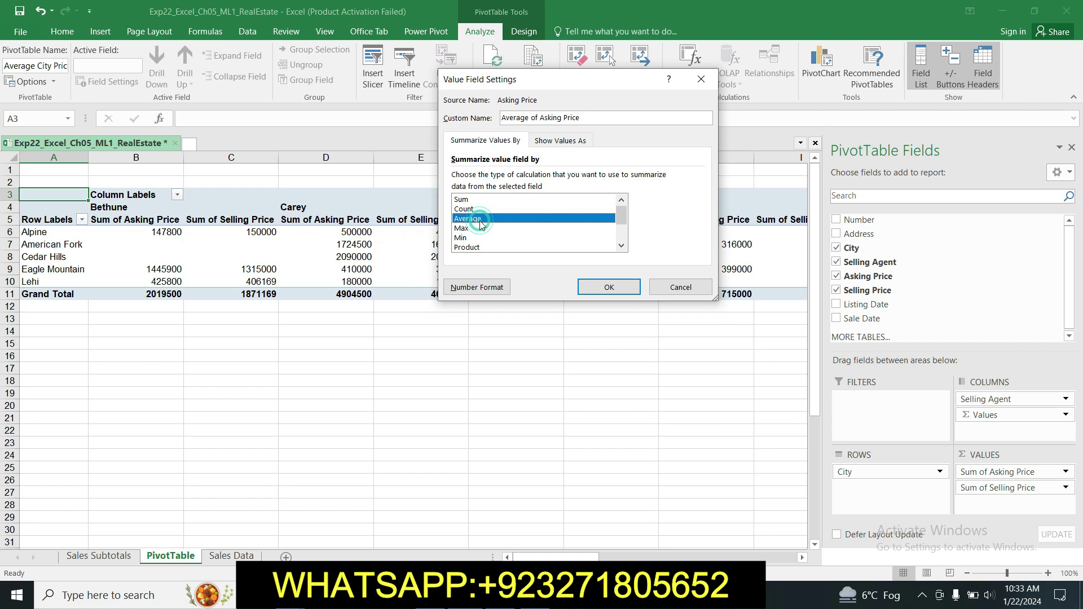
left_click(479, 288)
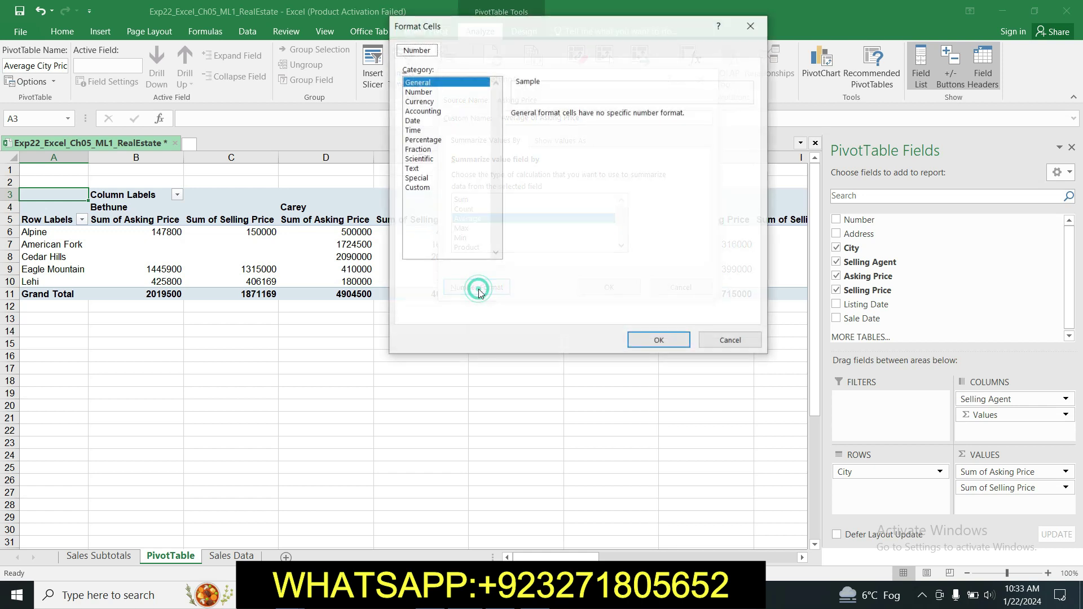
left_click(439, 111)
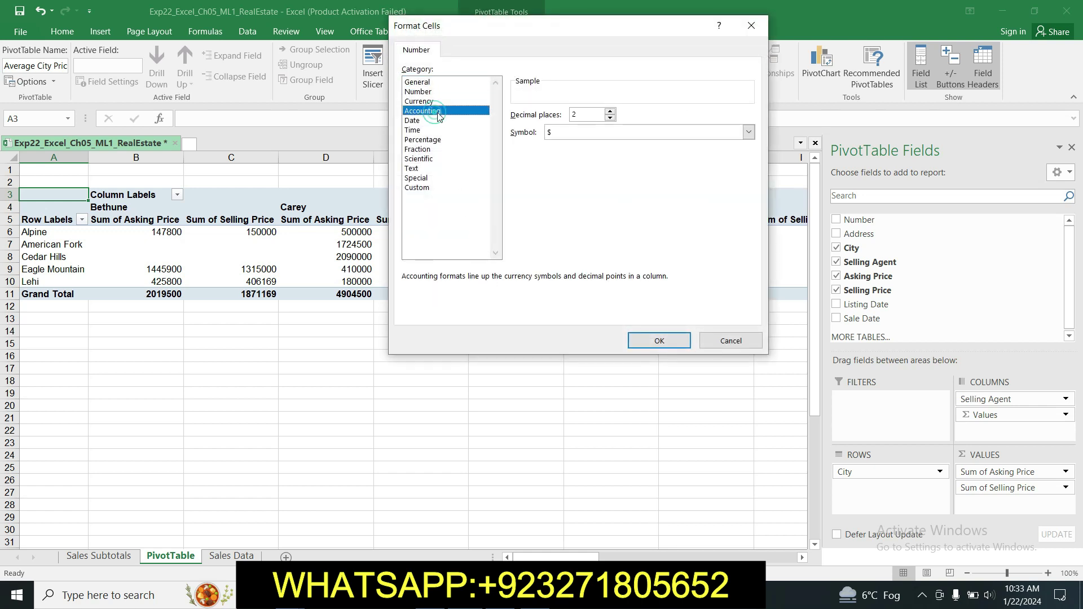
left_click(610, 117)
left_click(656, 341)
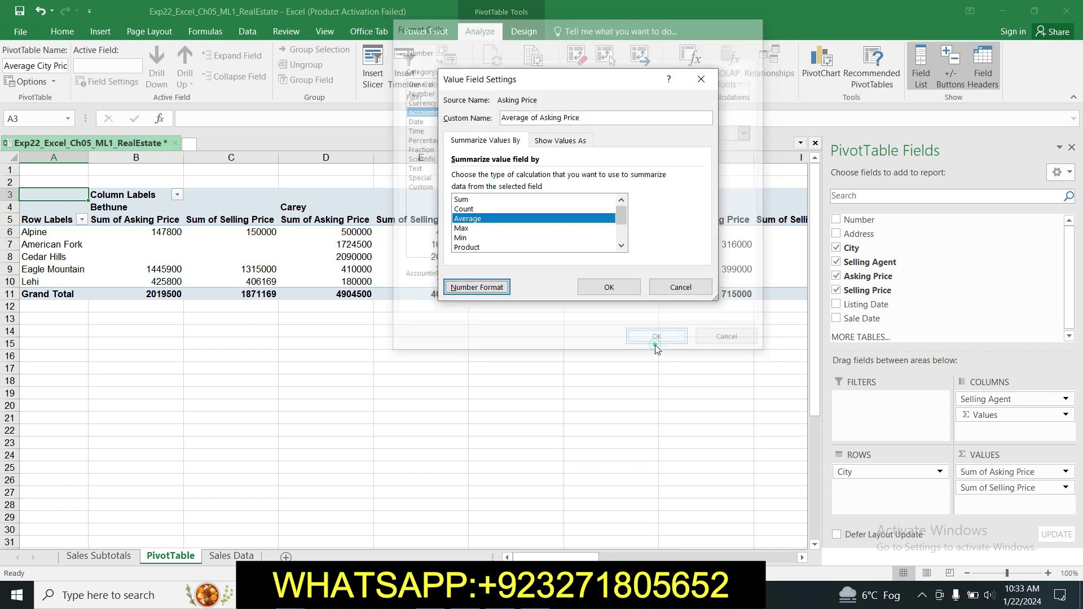
left_click(614, 285)
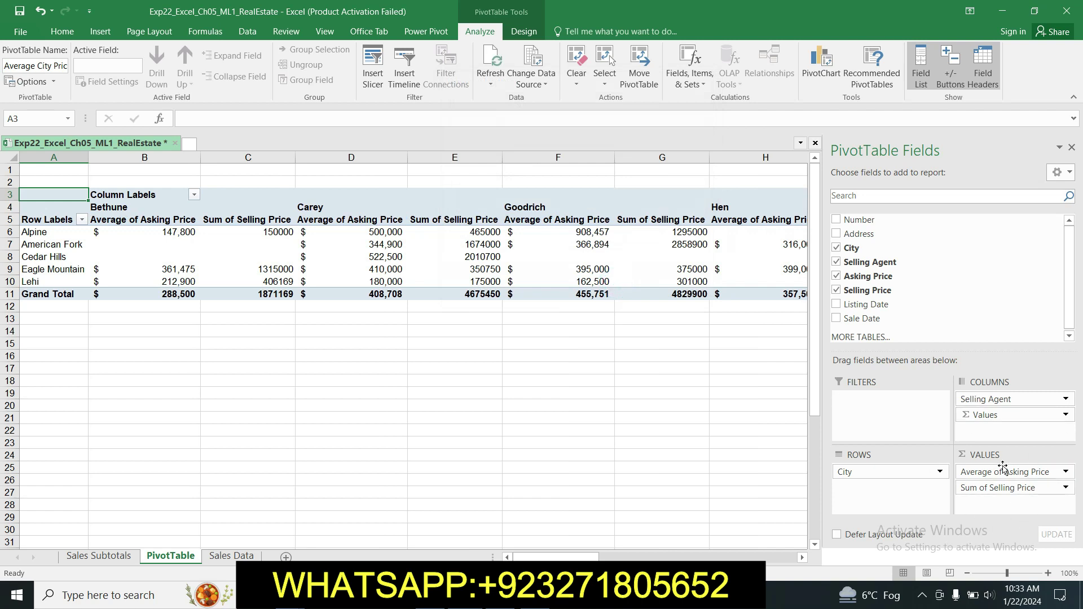
Summarize the Selling Price value field by Average and format it as Accounting with zero decimal places.
left_click(1066, 488)
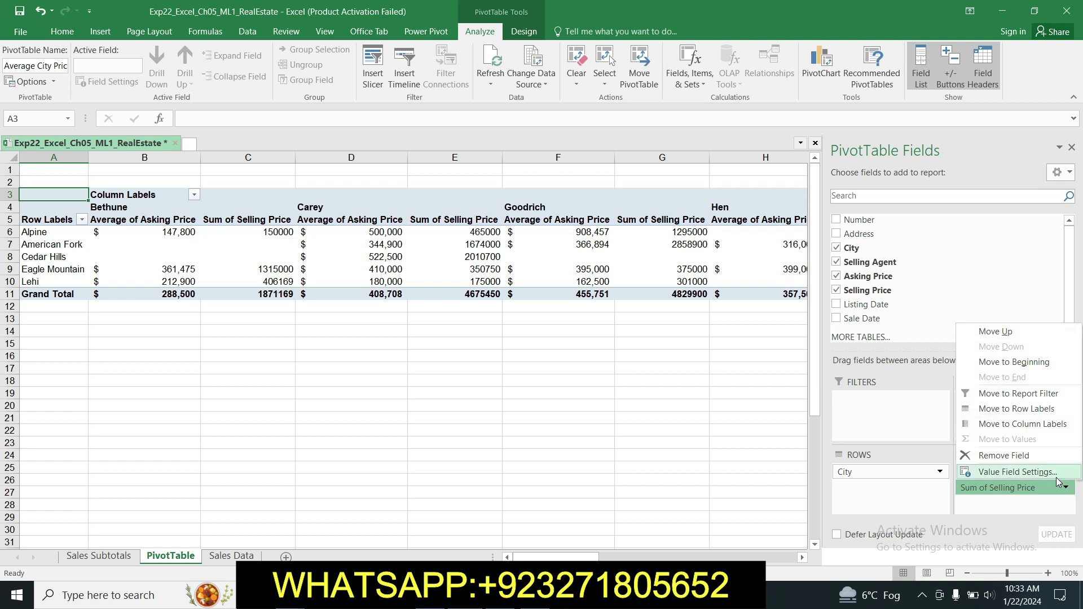
left_click(1016, 473)
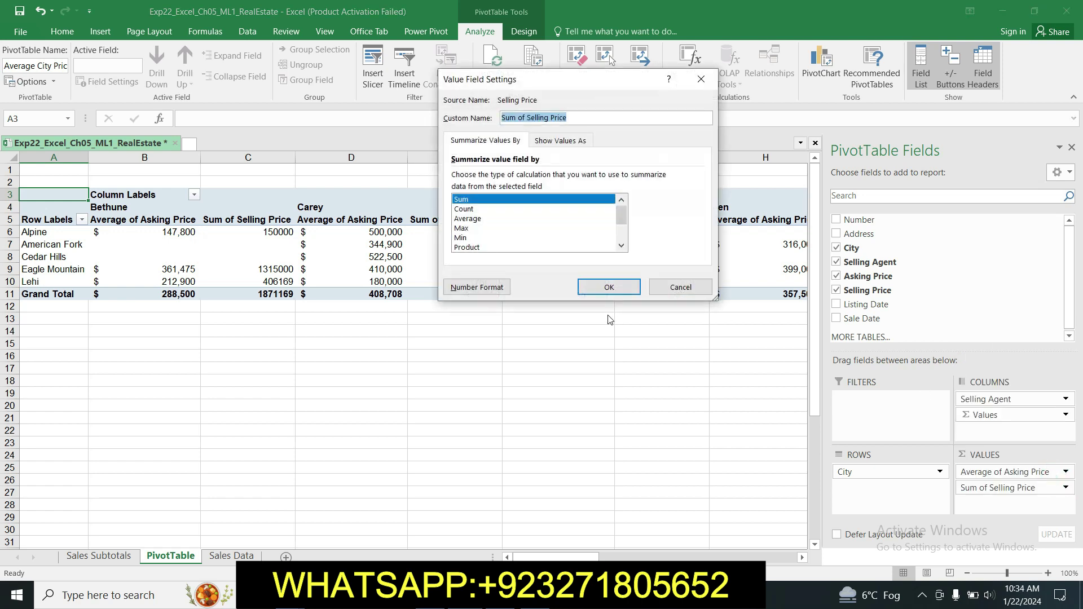
left_click(467, 220)
left_click(472, 286)
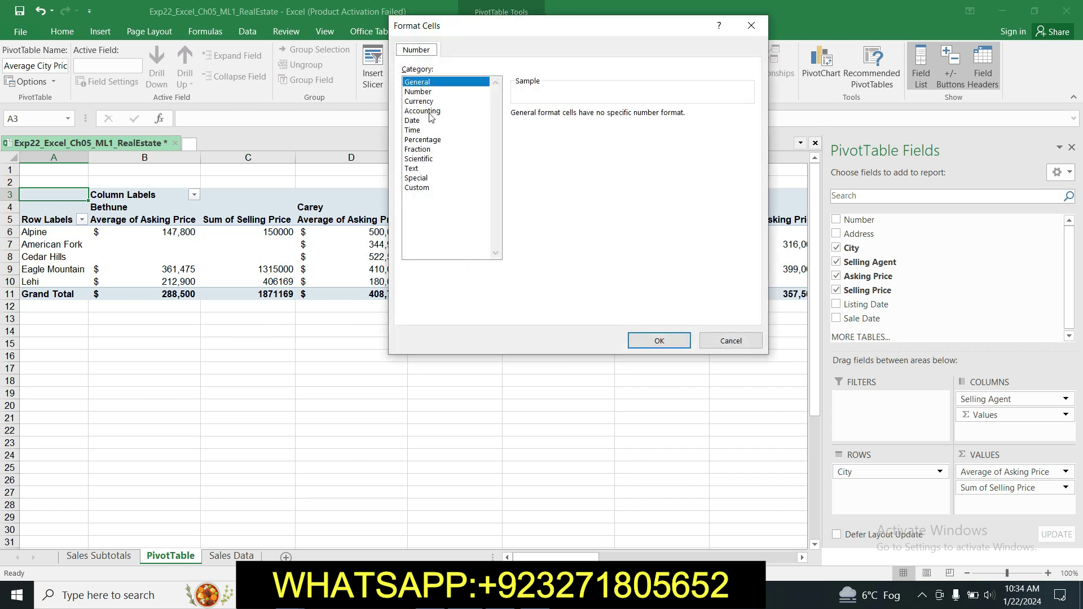
left_click(433, 111)
left_click(610, 118)
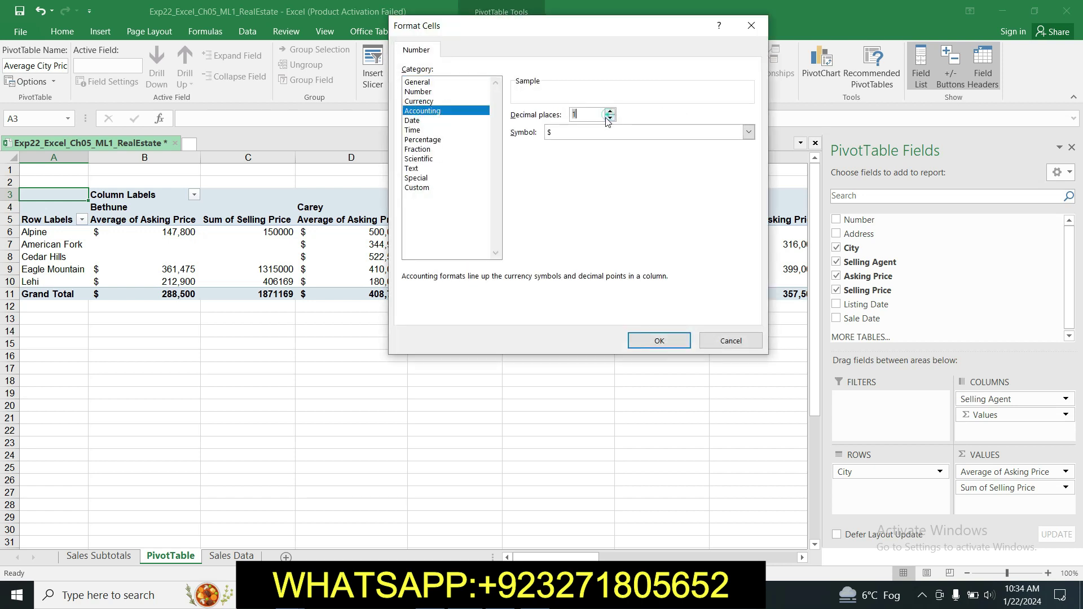
left_click(592, 132)
left_click(609, 117)
left_click(610, 118)
left_click(659, 341)
left_click(616, 287)
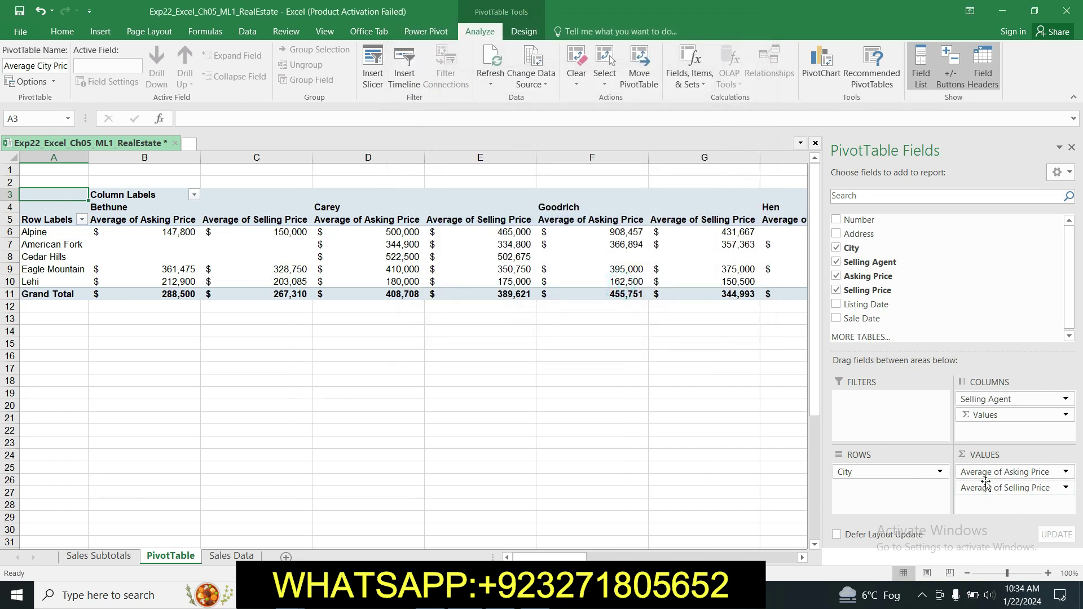
Check the pivot instruction for City in Word and move the City field below Values in the columns of Excel's PivotTable.
left_click(535, 596)
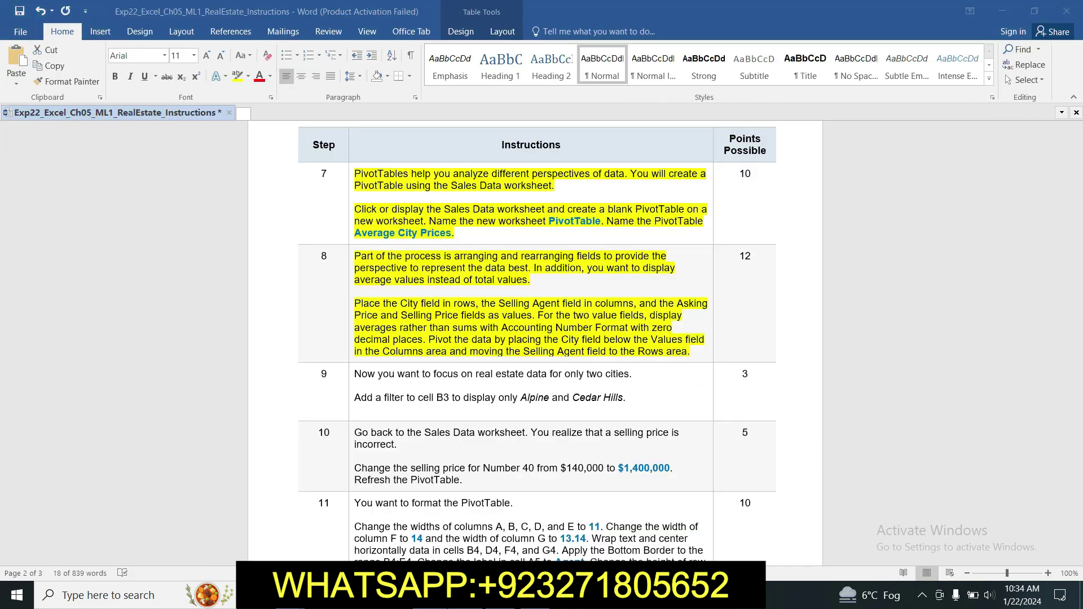
left_click(605, 329)
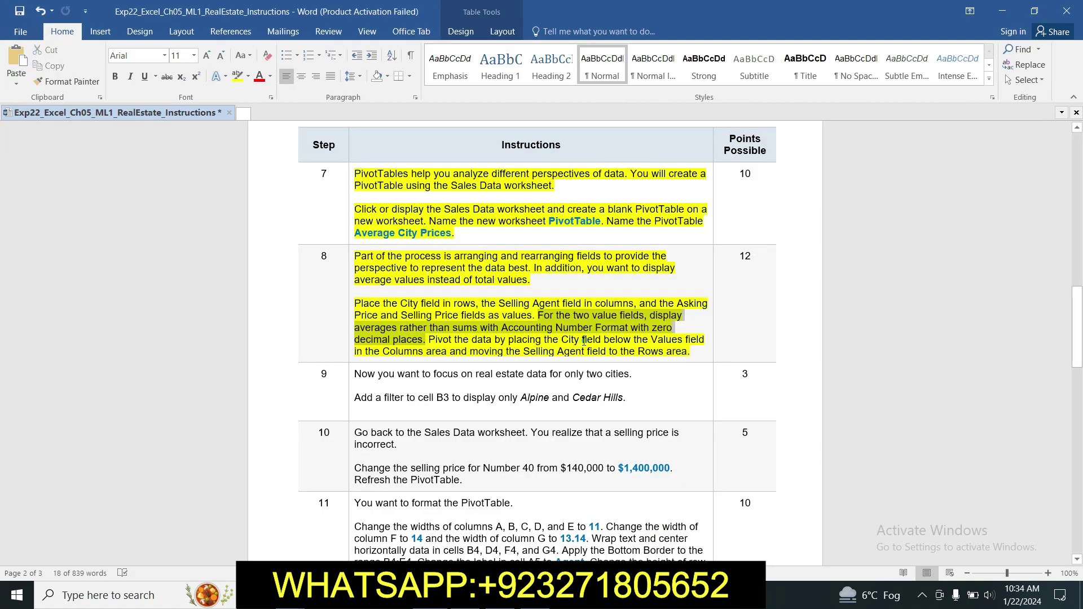
left_click(432, 339)
mouse_move(449, 340)
left_mouse_down()
mouse_move(558, 351)
mouse_move(697, 336)
mouse_move(447, 352)
left_mouse_up()
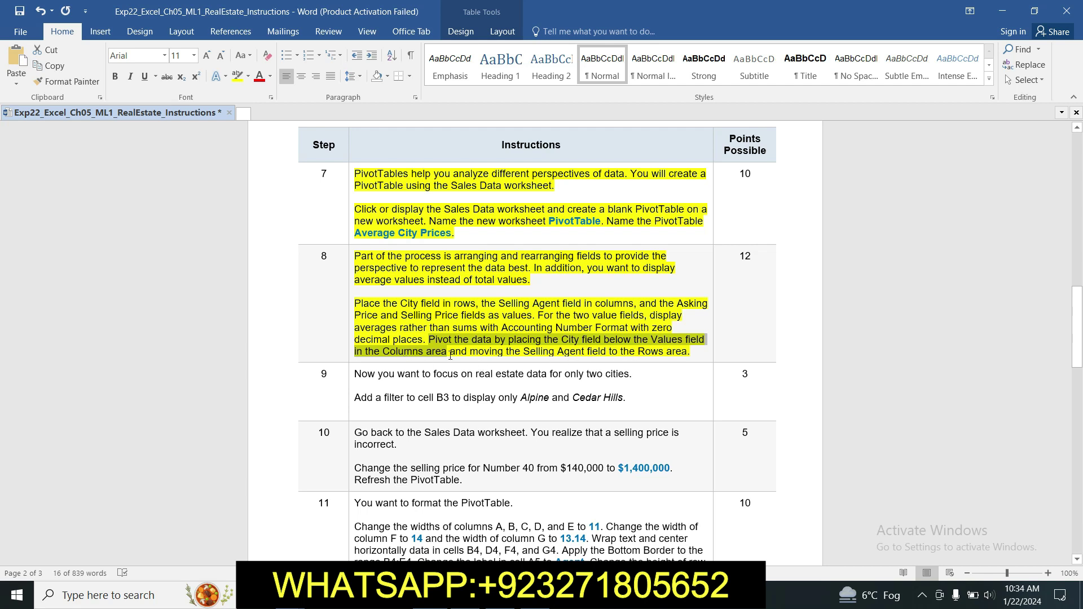
left_click(466, 596)
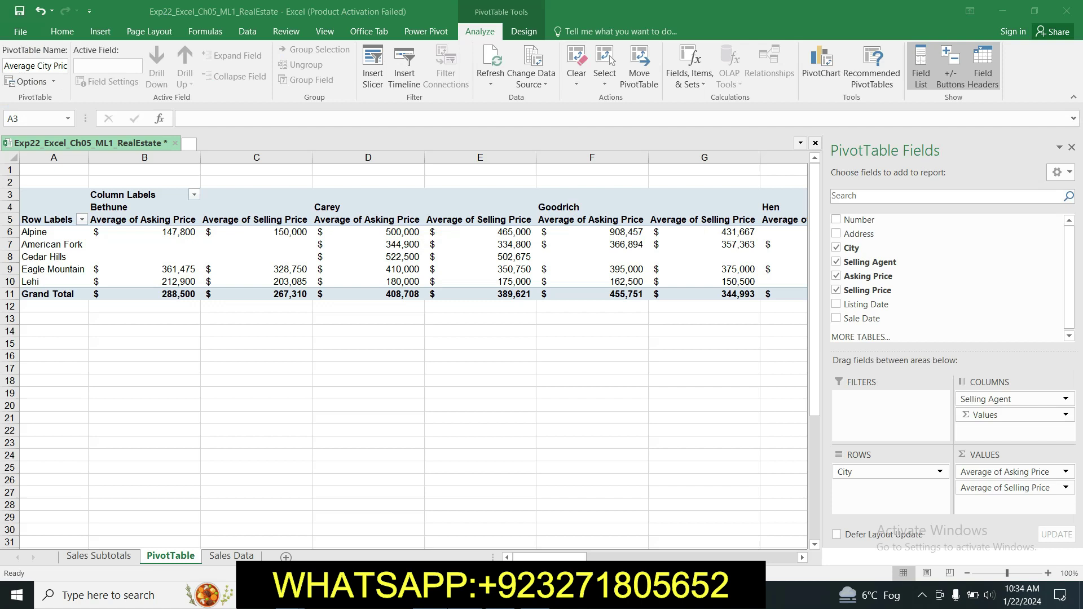
left_click(859, 472)
left_click_drag(858, 473, 978, 429)
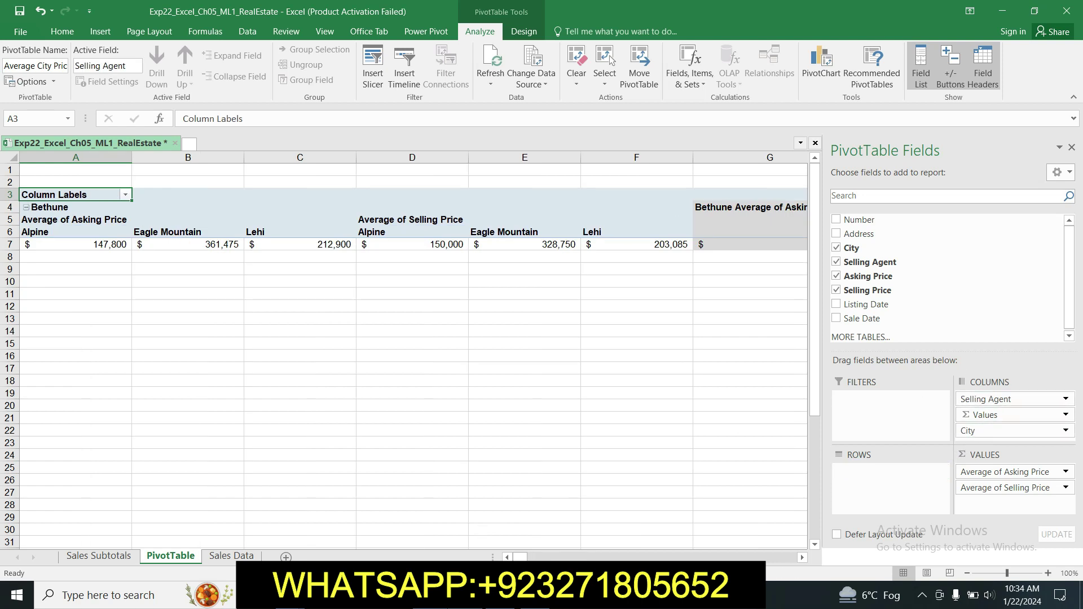
Check the rest of the step 8 instruction in Word and move Selling Agent from columns to rows in Excel's PivotTable.
key("alt+Tab")
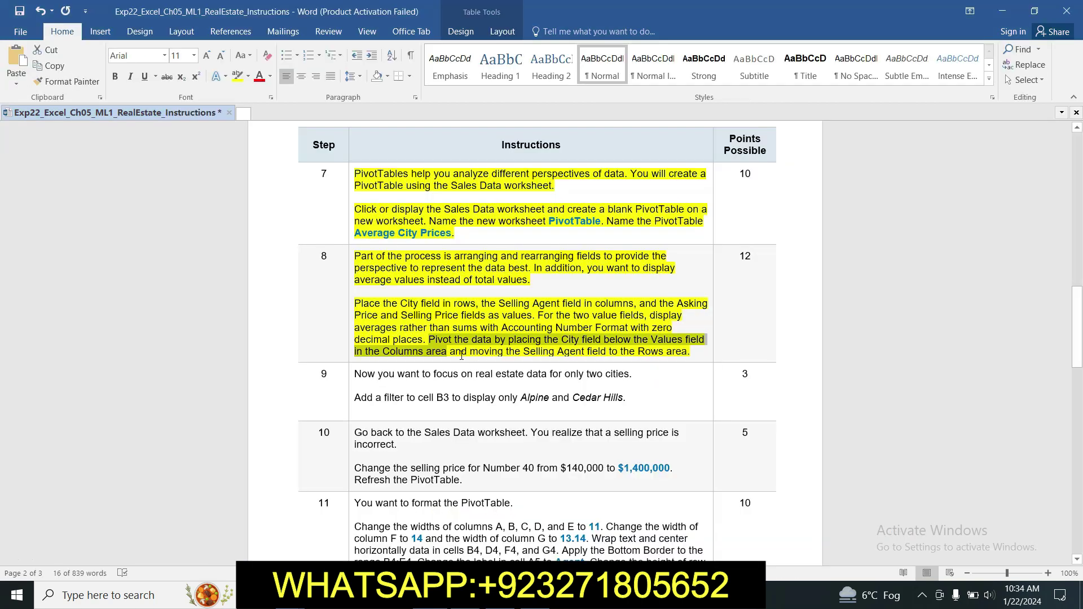
left_click_drag(455, 352, 690, 358)
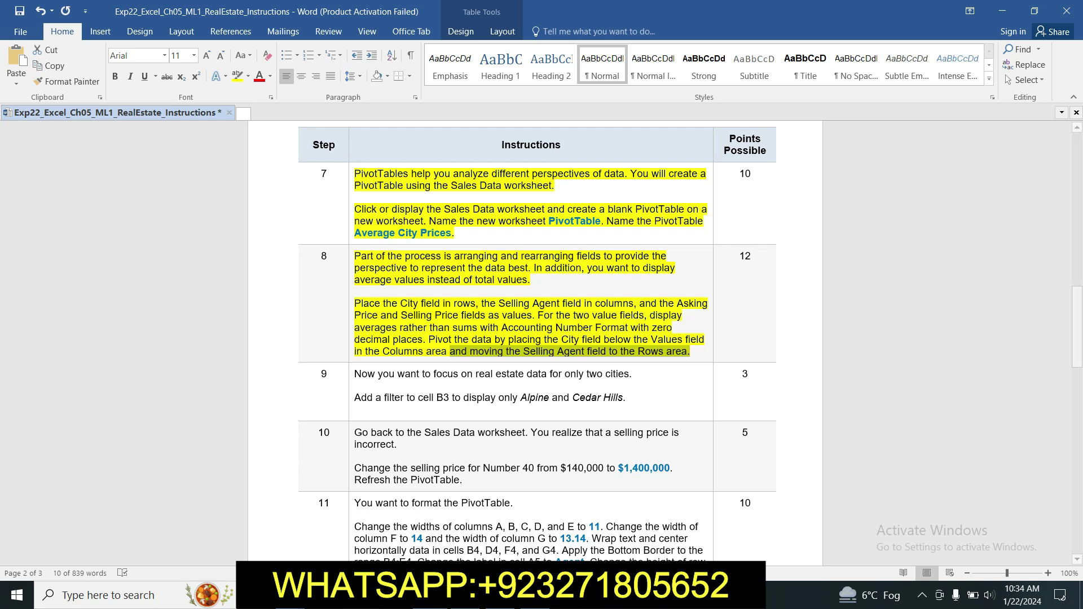
key("alt+Tab")
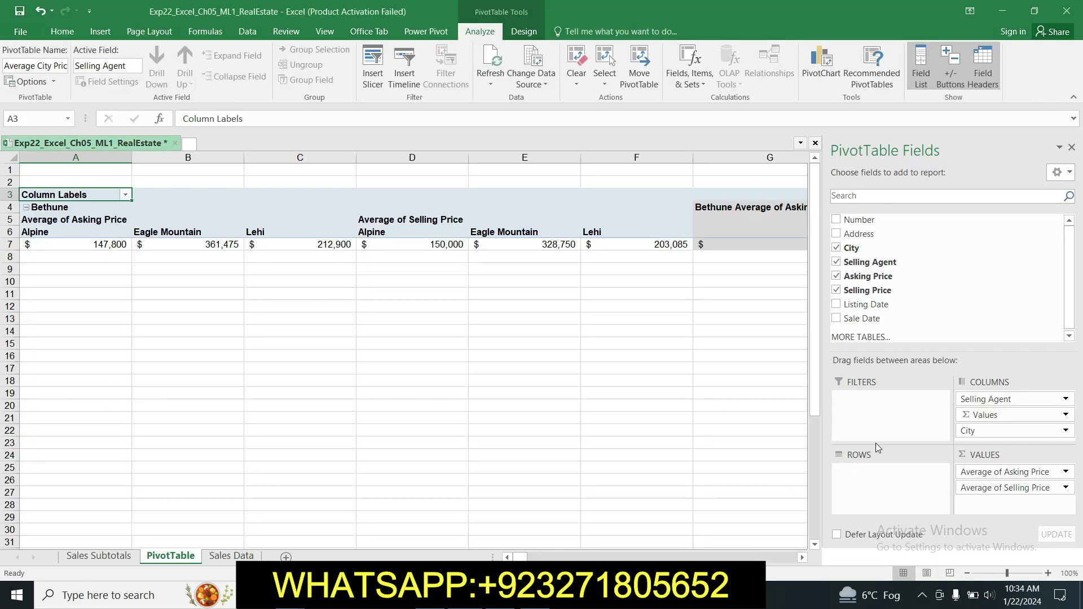
left_click_drag(992, 399, 869, 477)
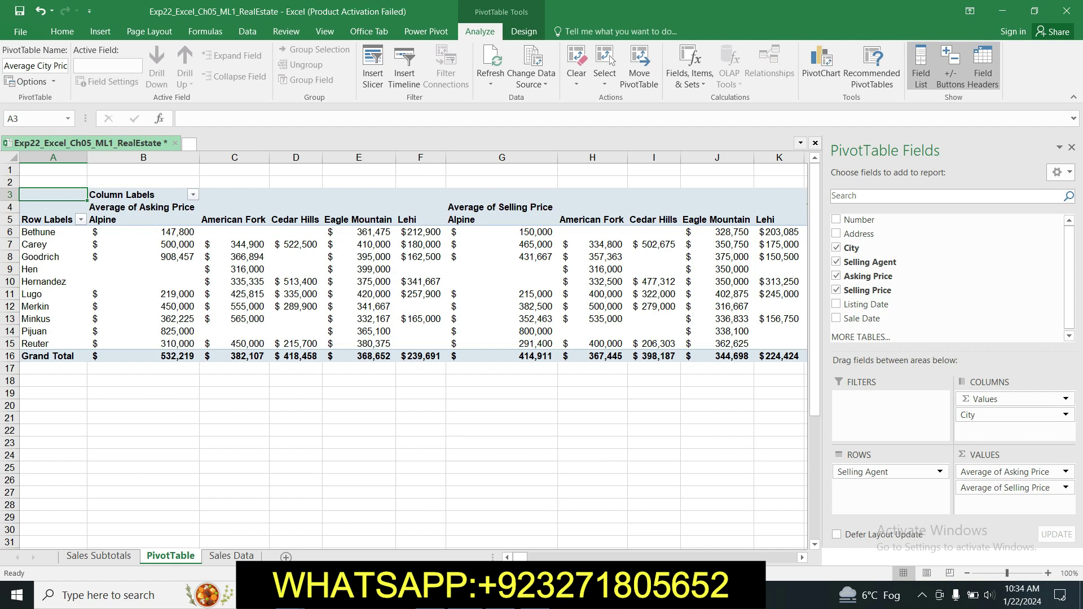
Switch to the Word instructions and highlight the step 9 text in yellow.
left_click(443, 595)
left_click(488, 319)
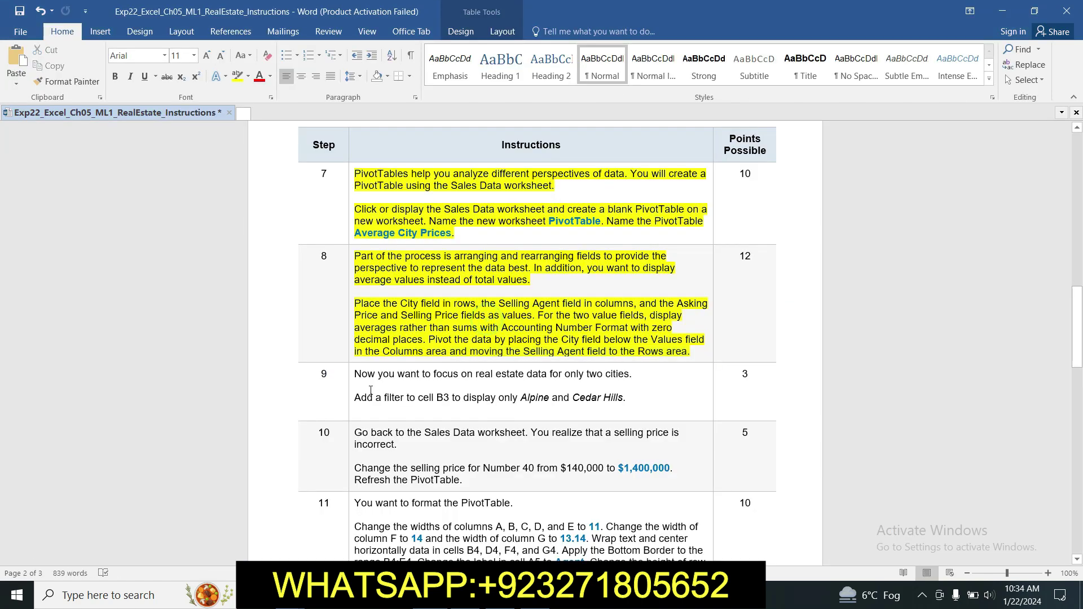
left_click(350, 374)
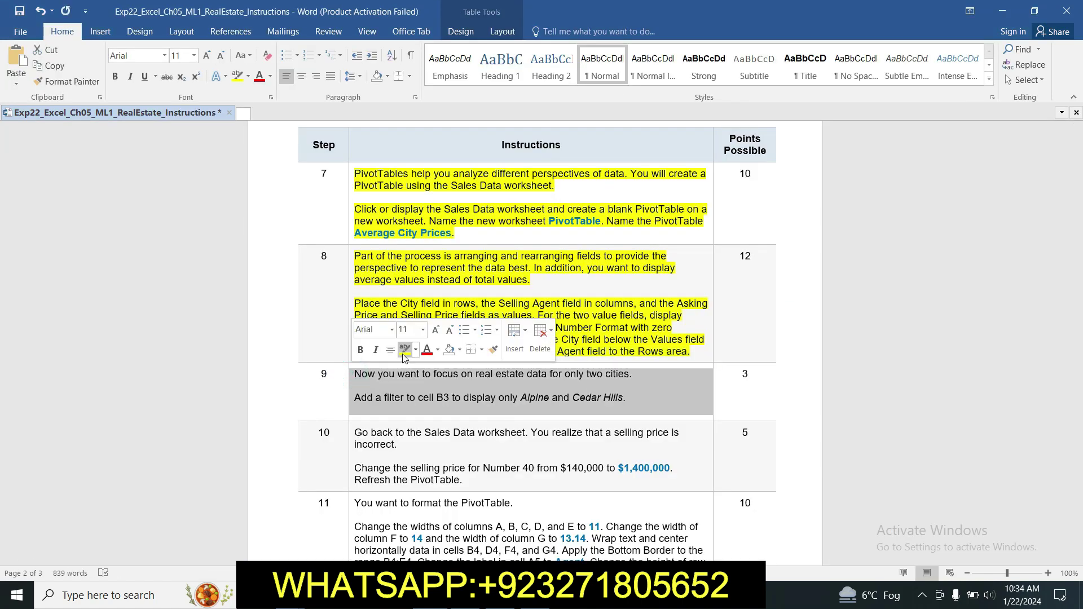
left_click(405, 356)
left_click_drag(1078, 307, 1077, 333)
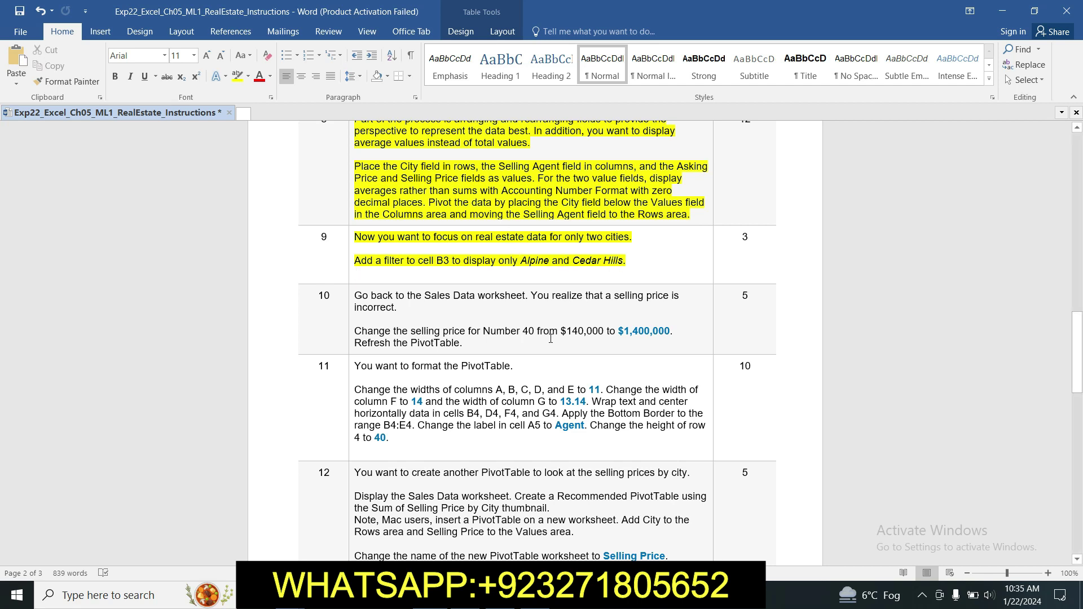
Switch to Excel and filter the PivotTable's column labels in B3 to display only Alpine and Cedar Hills.
left_click(466, 595)
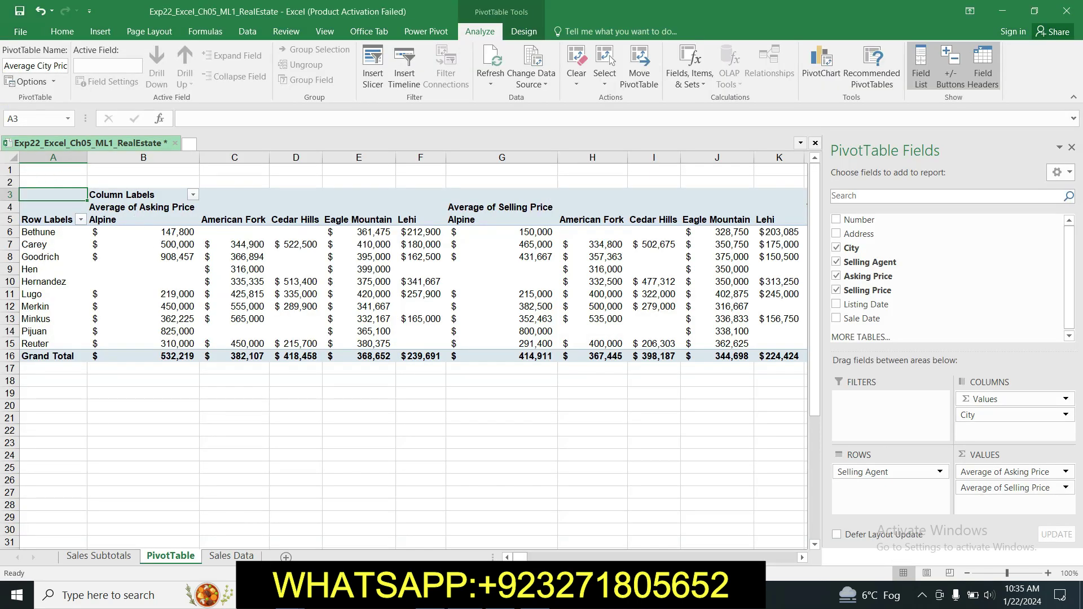
left_click(193, 195)
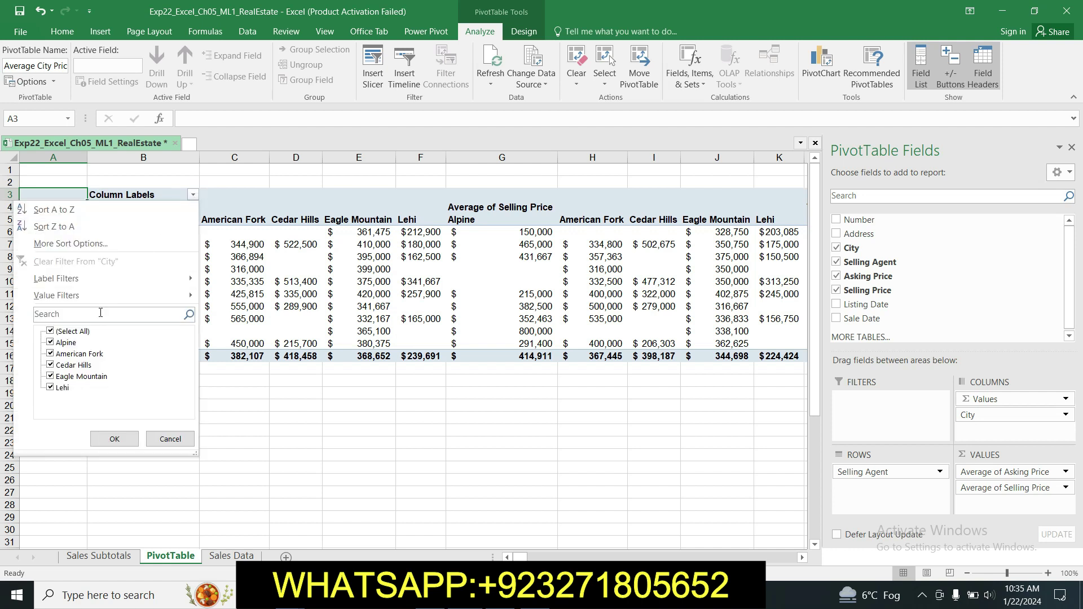
left_click(50, 355)
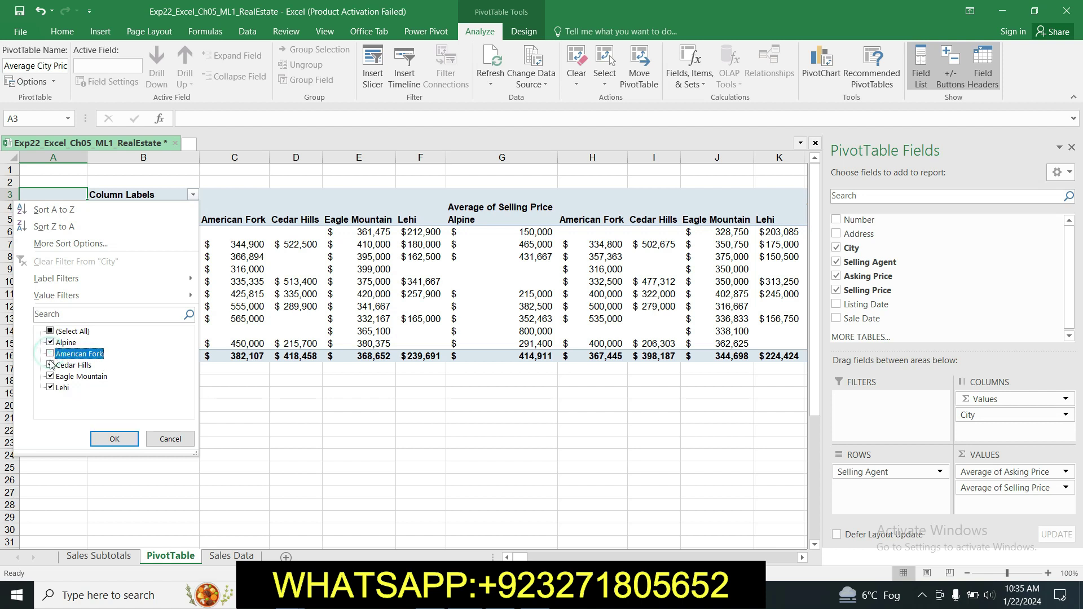
left_click(51, 376)
left_click(52, 388)
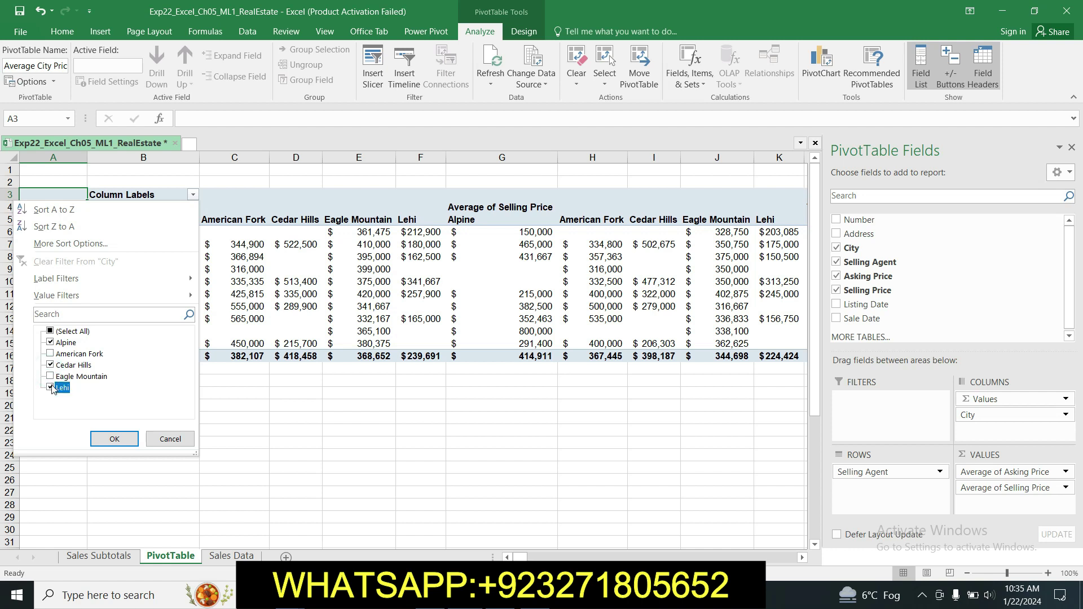
left_click(104, 440)
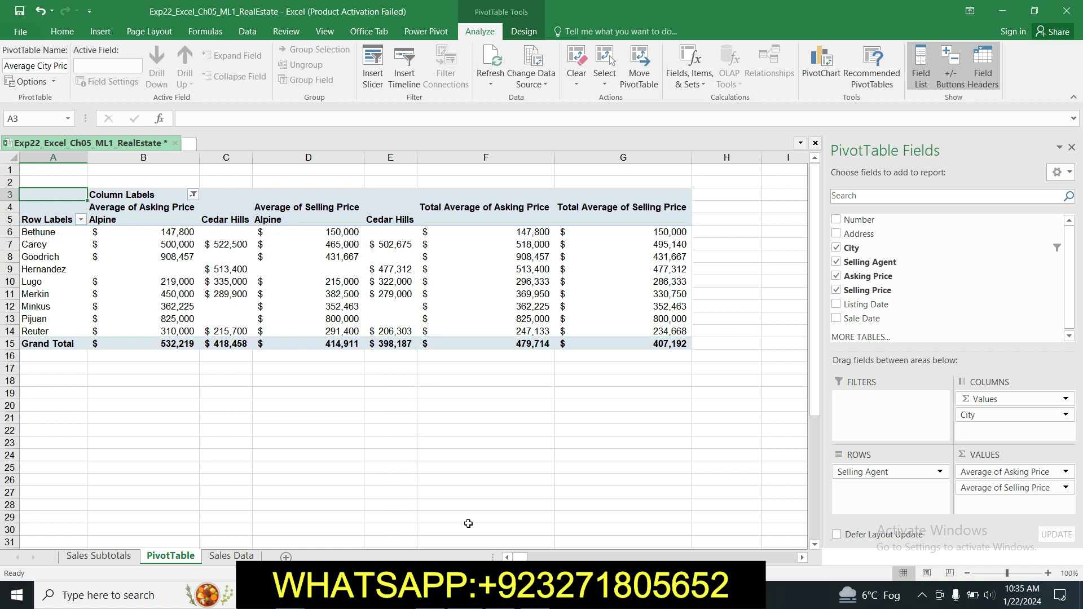
Highlight the step 10 text in yellow in the Word instructions and return to the Excel workbook.
key("alt+Tab")
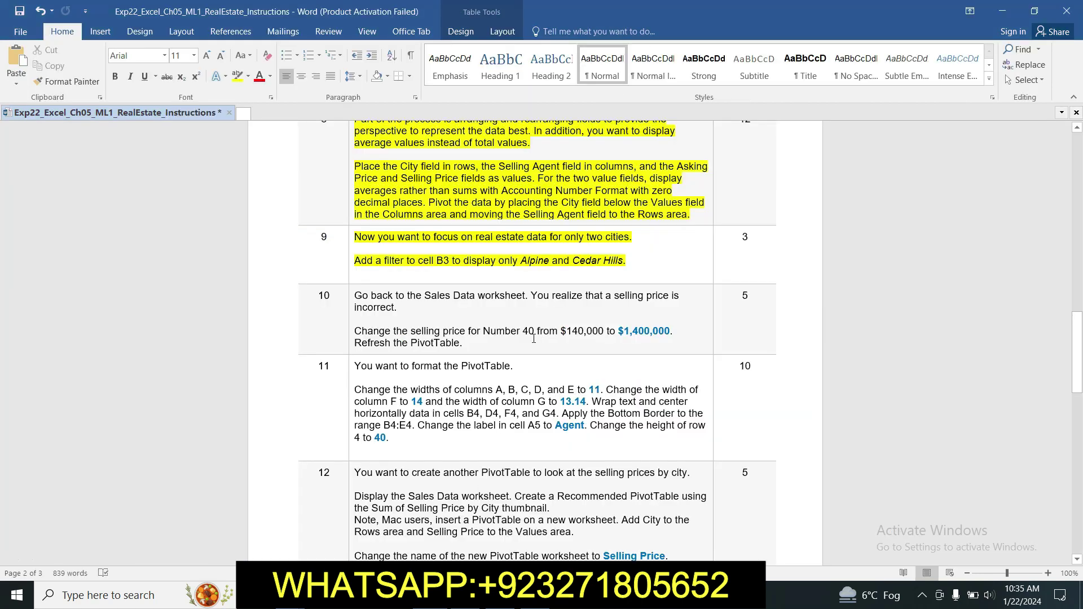
left_click(351, 296)
left_click(404, 273)
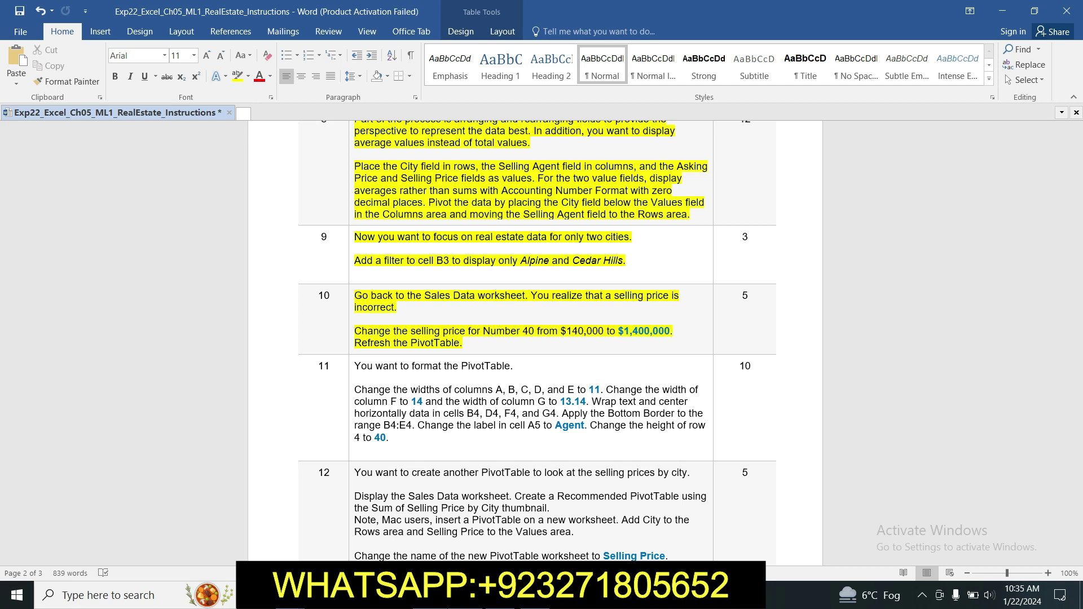
key("alt+Tab")
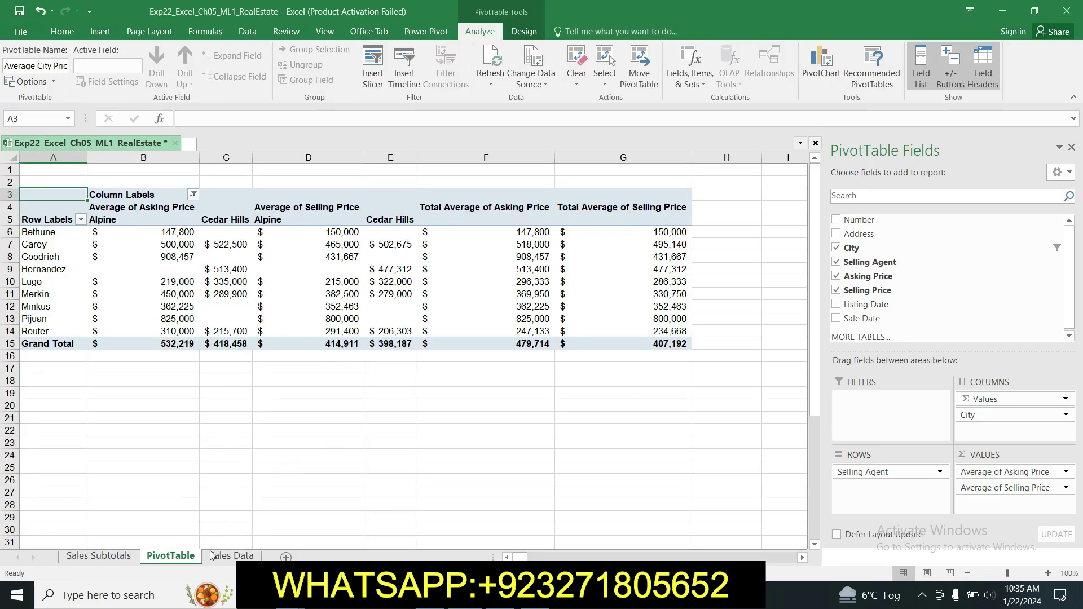
Display the Sales Data worksheet, read step 10 in the Word instructions and return to Excel.
left_click(232, 557)
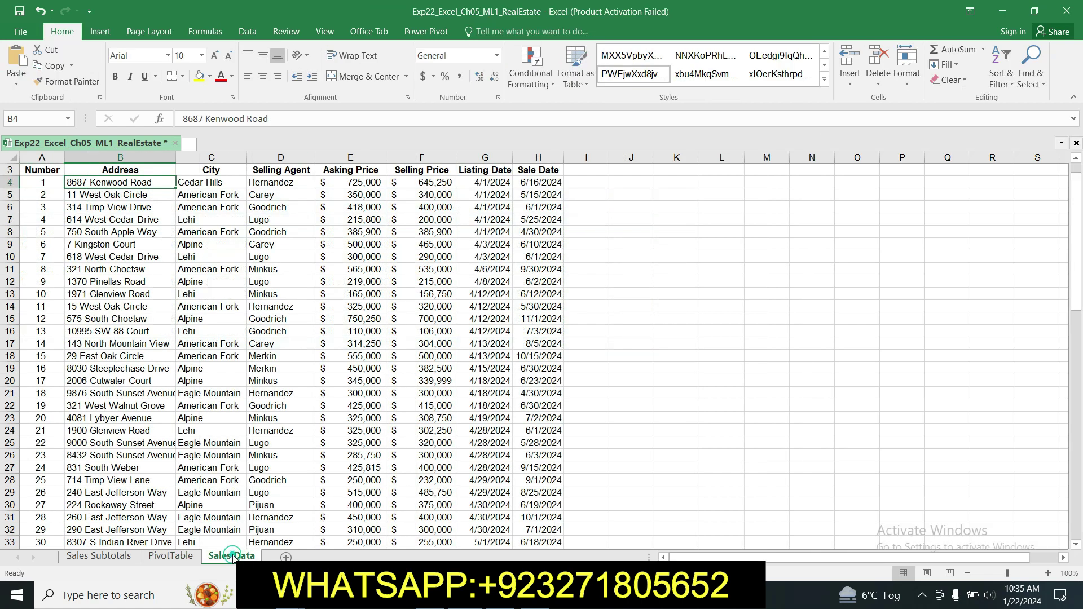
key("alt+Tab")
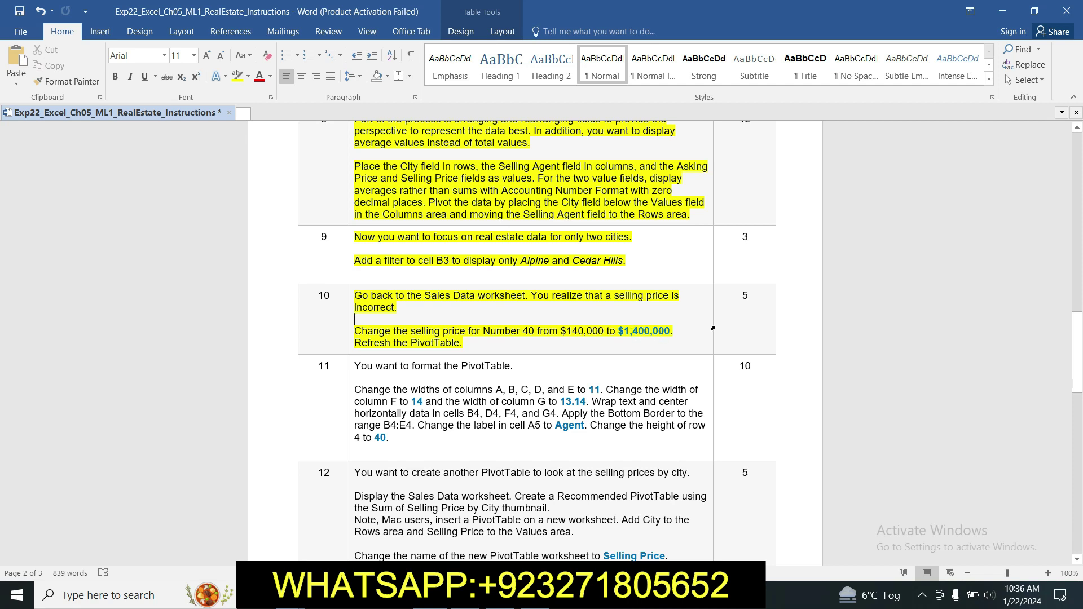
left_click_drag(1081, 343, 1081, 355)
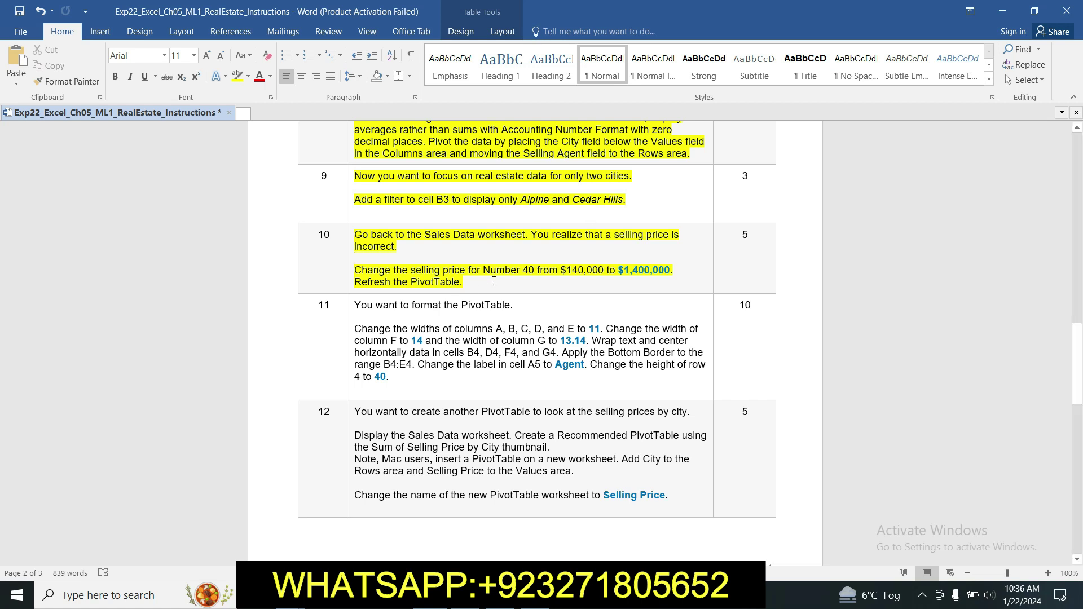
left_click_drag(1078, 327, 1077, 319)
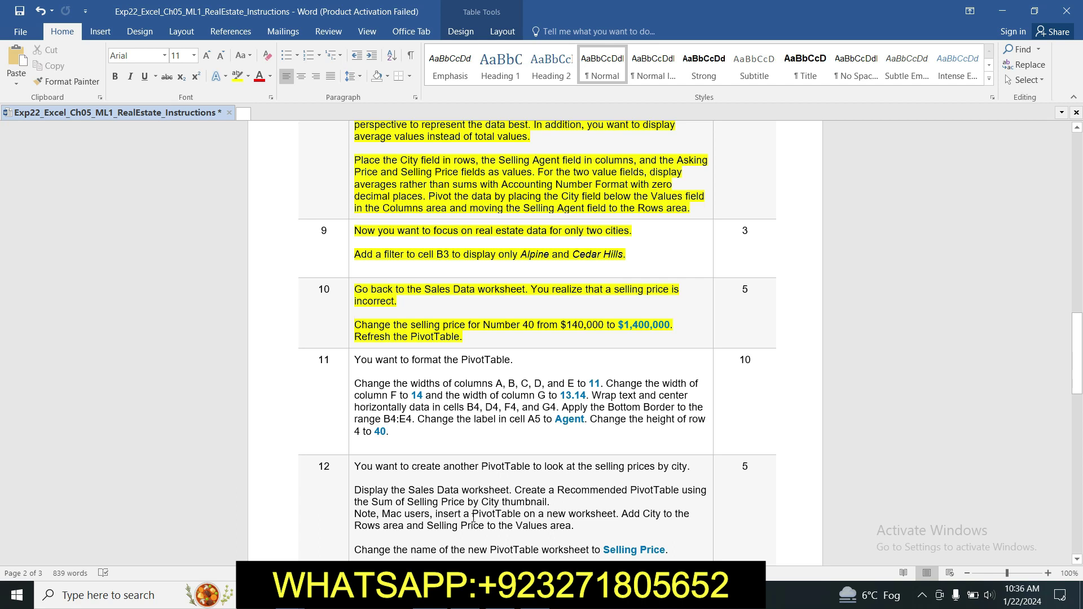
left_click(395, 491)
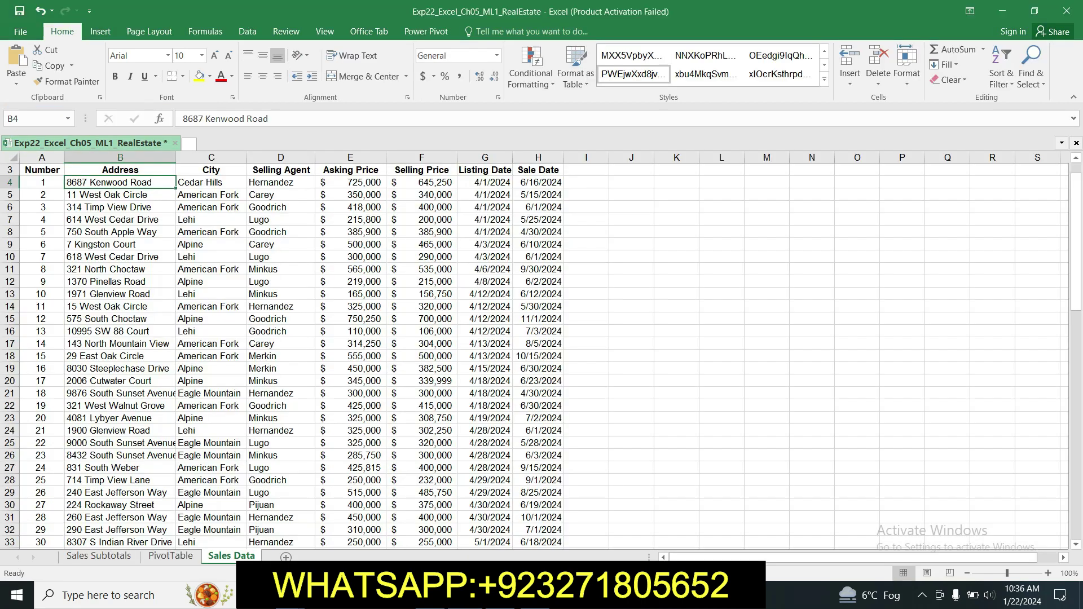
Find the Number 40 record in the Sales Data worksheet, rechecking step 10 in Word, and select its selling price.
left_click_drag(1079, 271, 1082, 373)
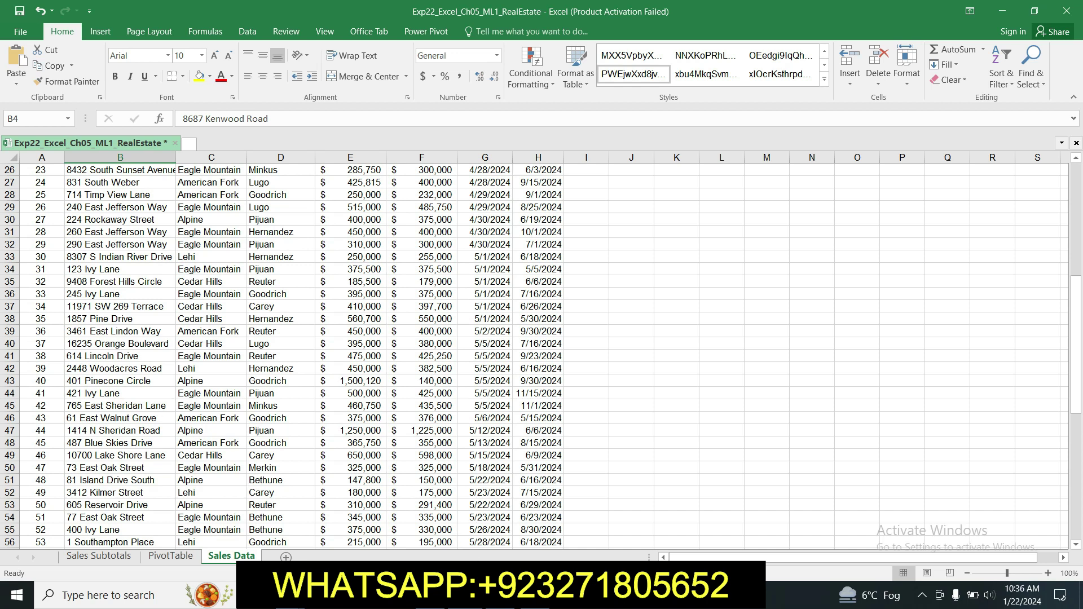
key("alt+Tab")
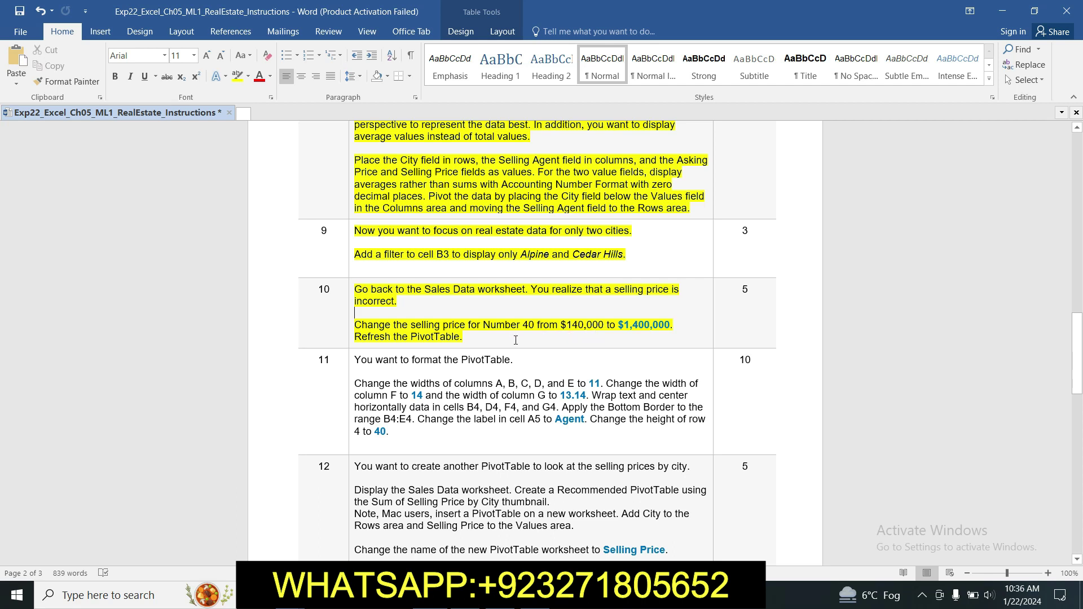
key("alt+Tab")
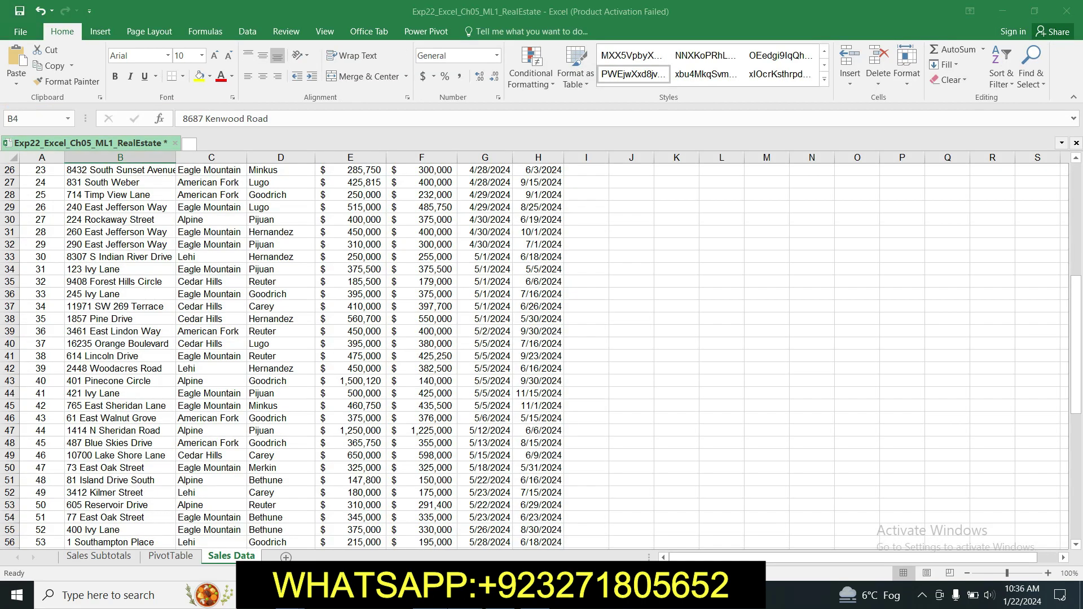
left_click_drag(1078, 376, 1081, 326)
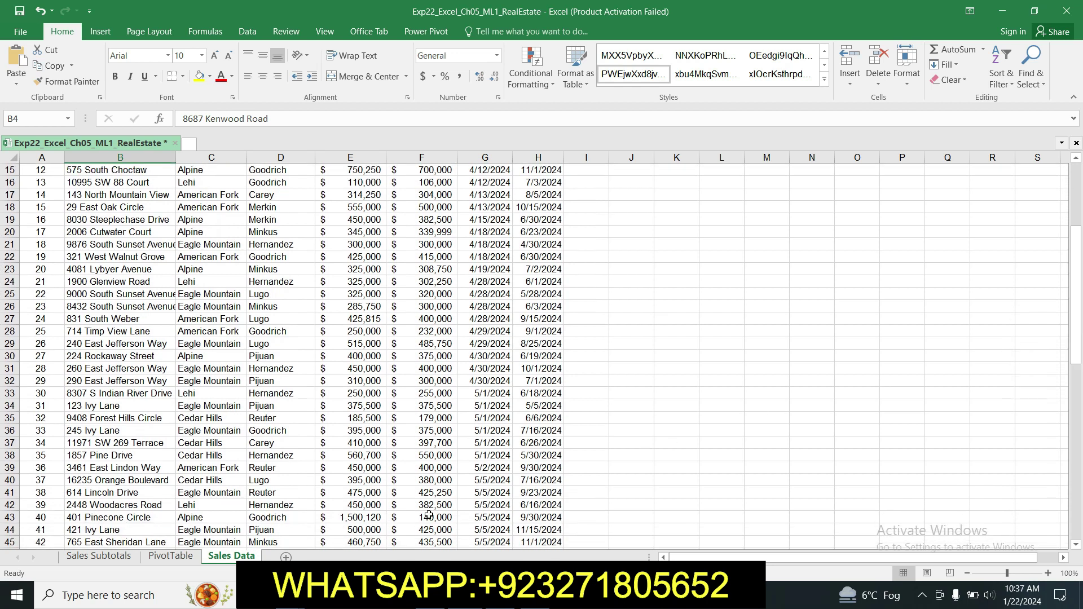
left_click(426, 516)
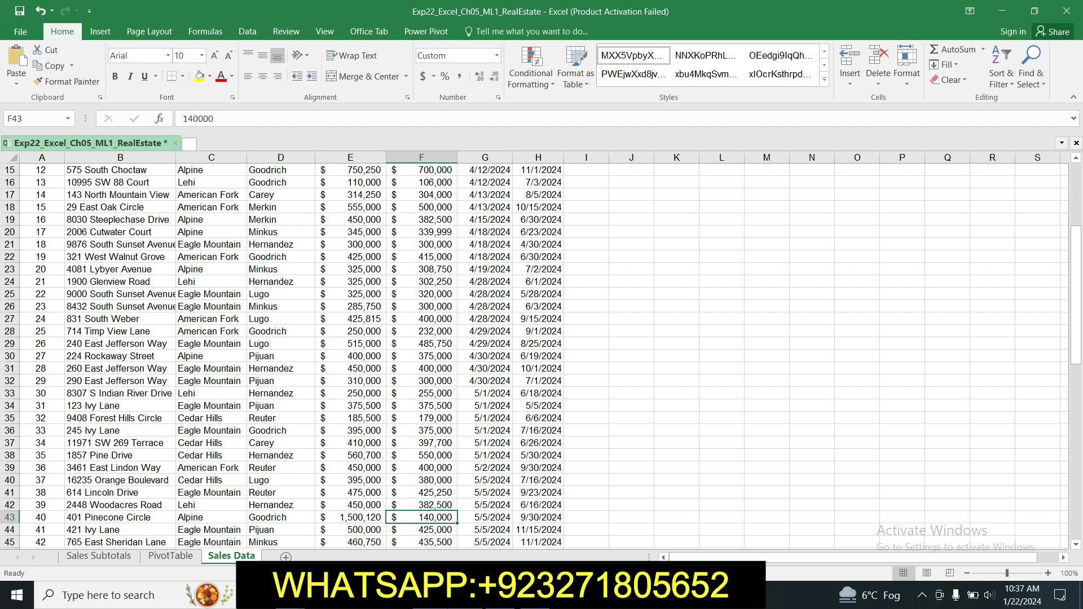
Copy $1,400,000 from step 10 in Word and replace the Number 40 selling price in Excel's cell F43 with it.
key("alt+Tab")
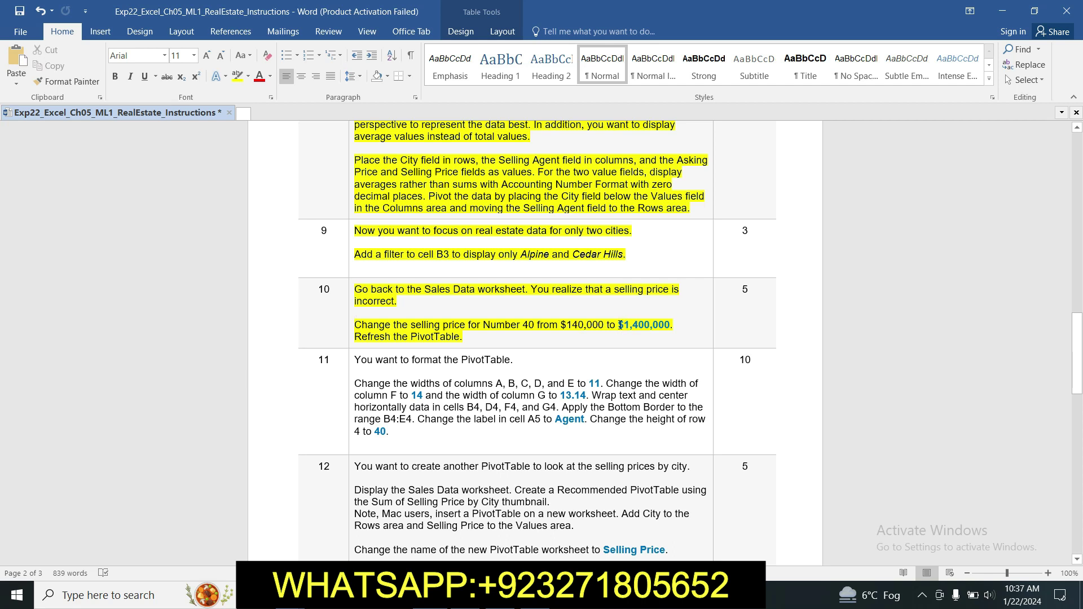
left_click_drag(618, 325, 669, 327)
key("ctrl+c")
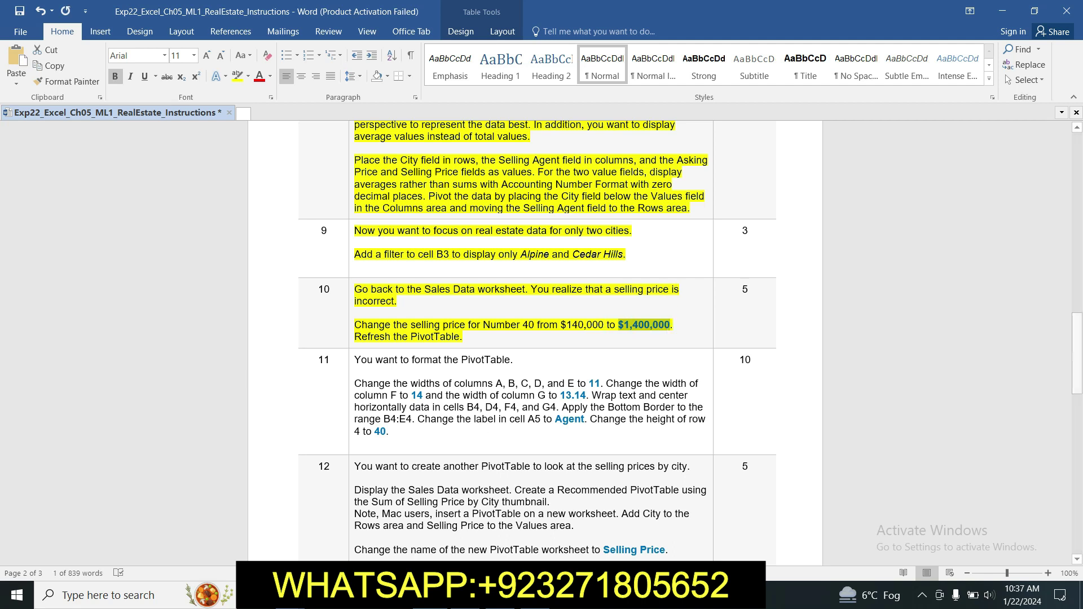
key("alt+Tab")
left_click(249, 120)
key("BackSpace")
key("BackSpace")
key("BackSpace")
key("BackSpace")
key("BackSpace")
key("ctrl+v")
key("Return")
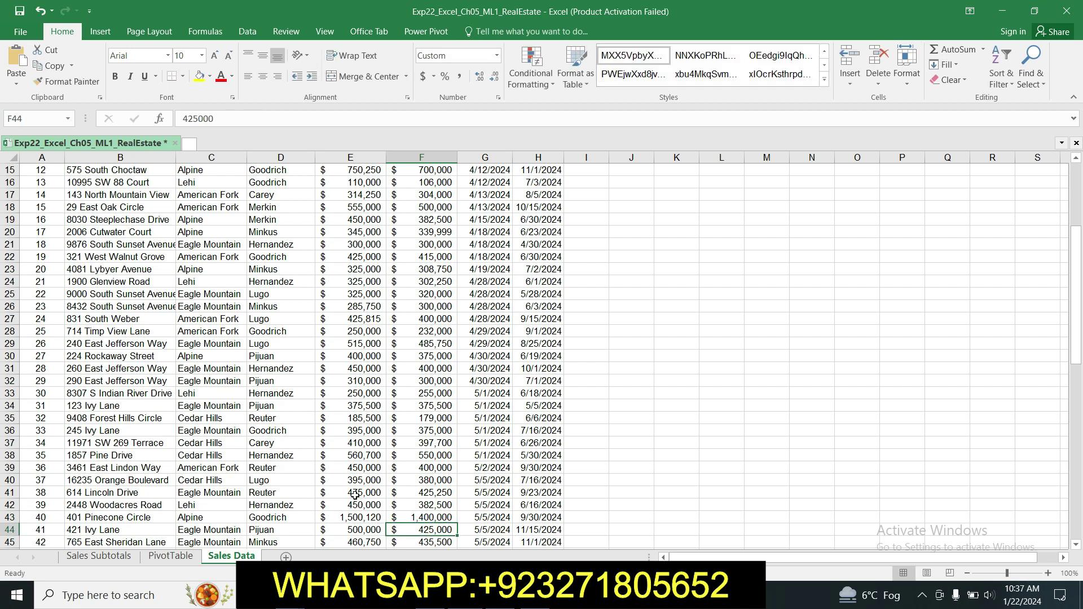
left_click(427, 518)
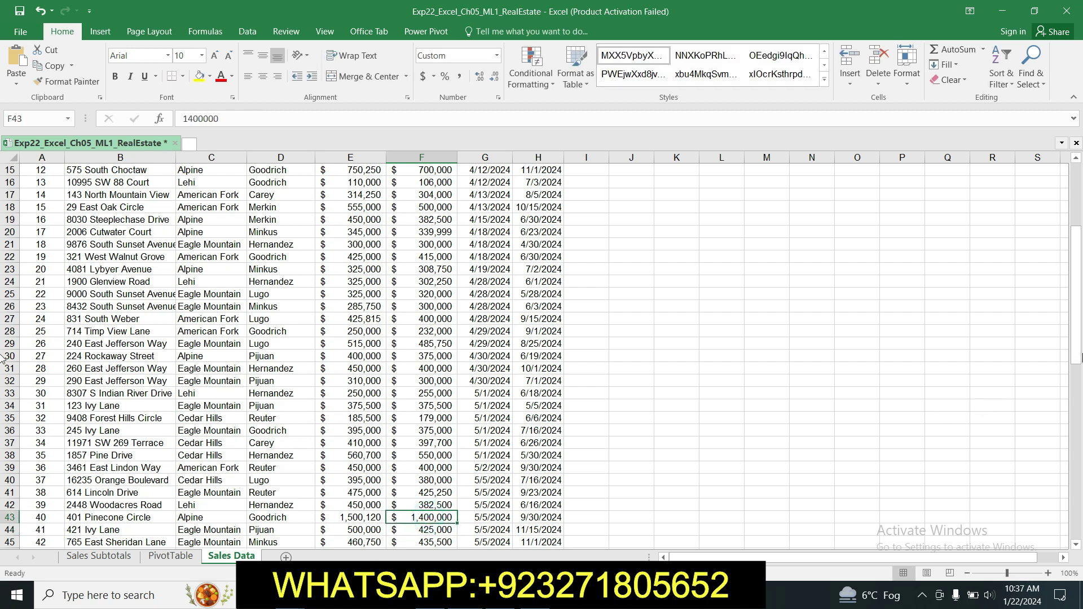
scroll(981, 411, "down", 2)
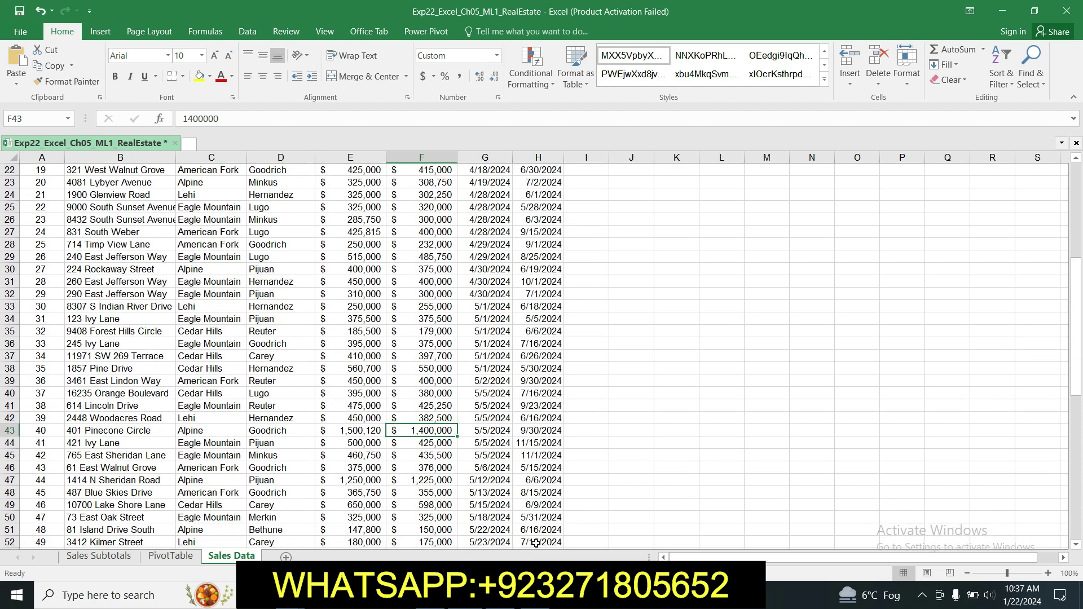
Recheck step 10 in Word, return to Excel and refresh the PivotTable on the PivotTable worksheet.
left_click(525, 595)
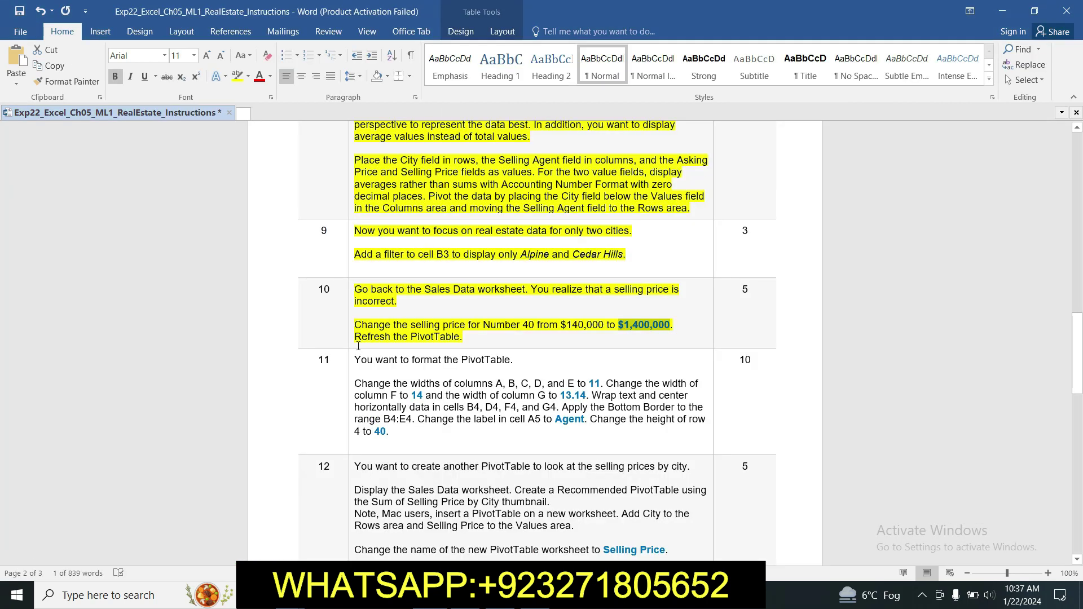
left_click(495, 595)
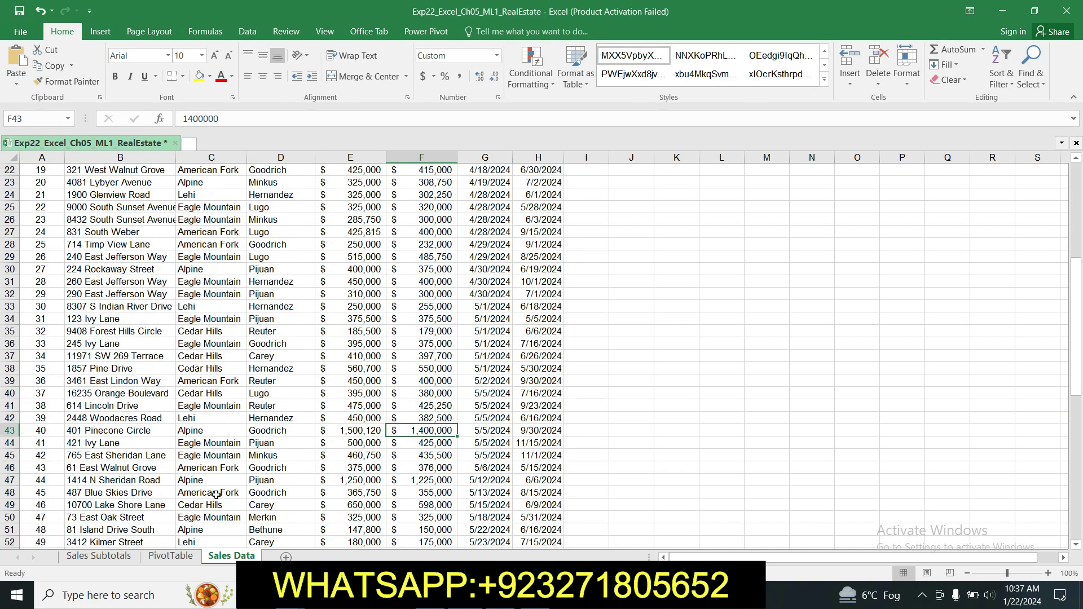
left_click(171, 557)
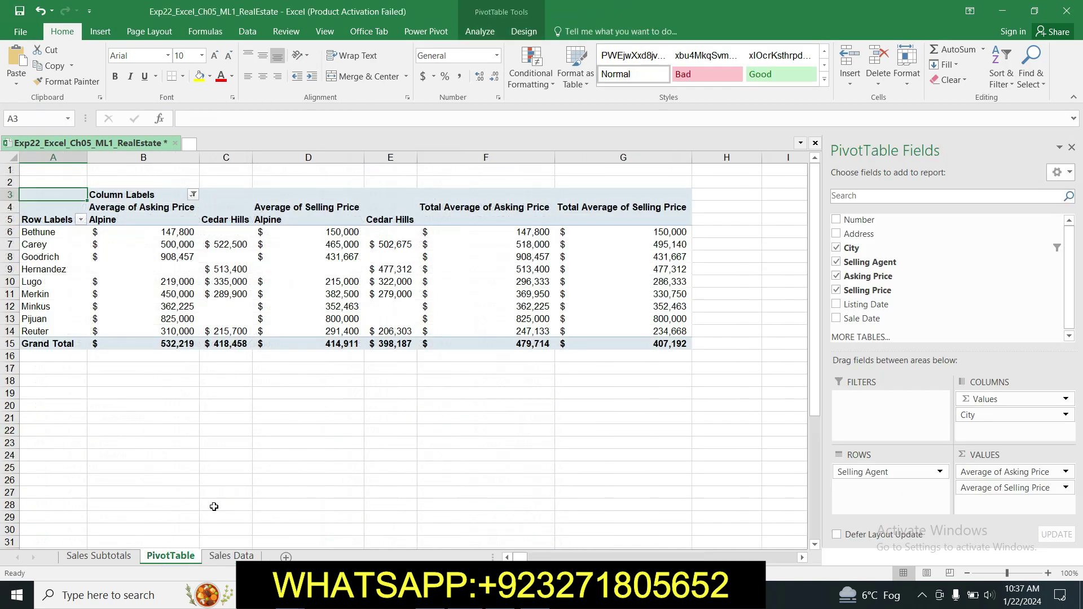
left_click(39, 196)
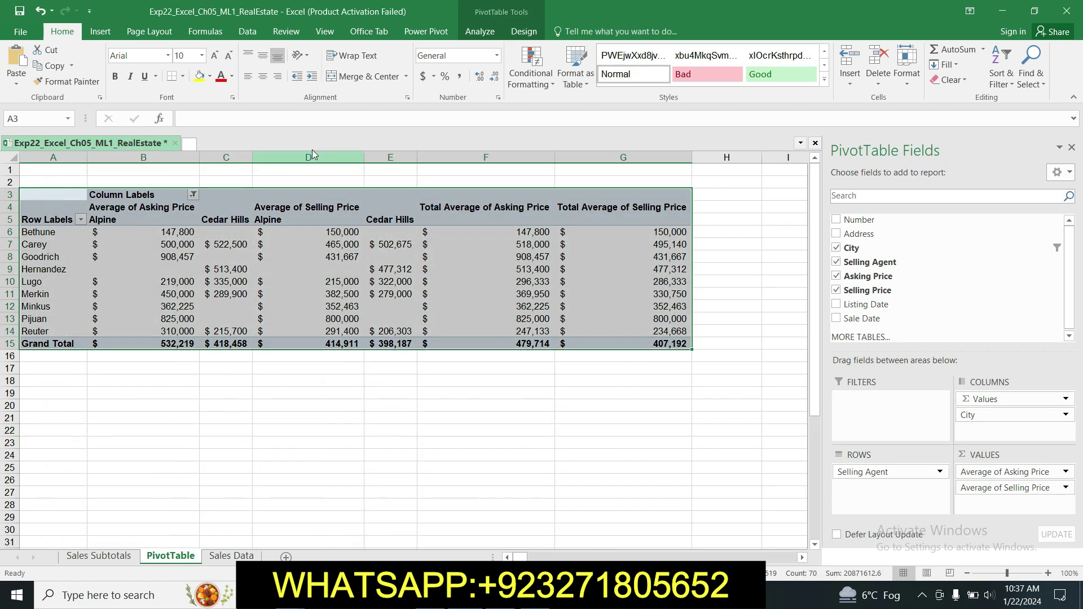
left_click(486, 34)
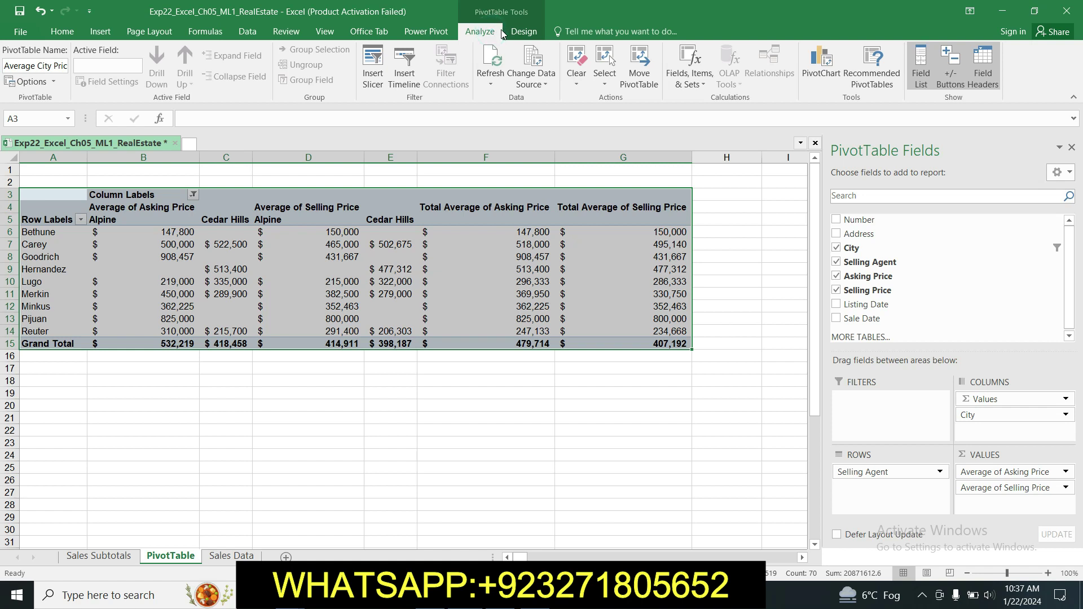
left_click(489, 86)
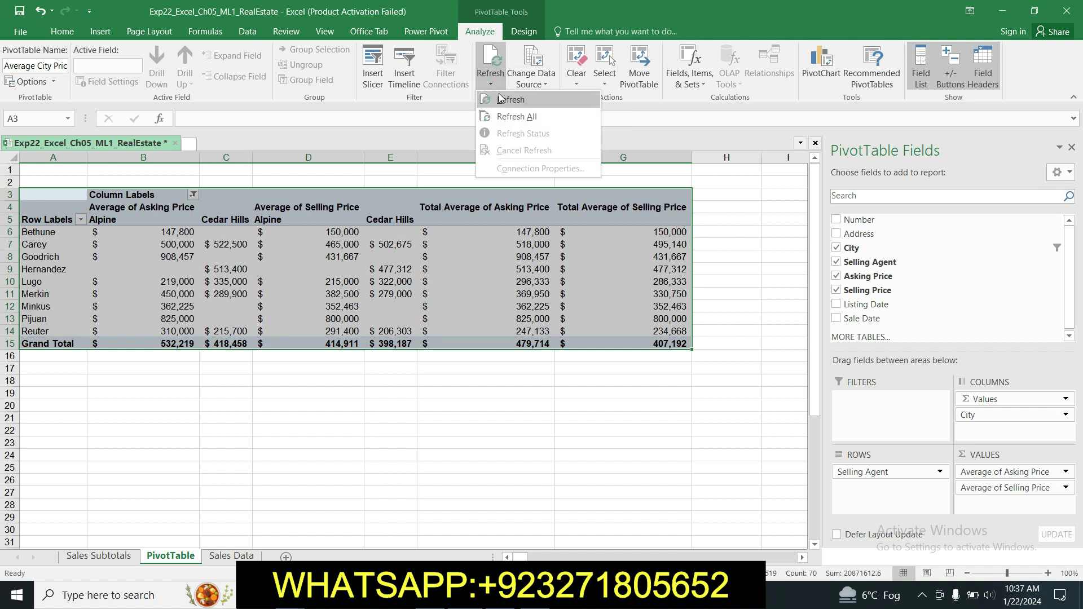
left_click(508, 100)
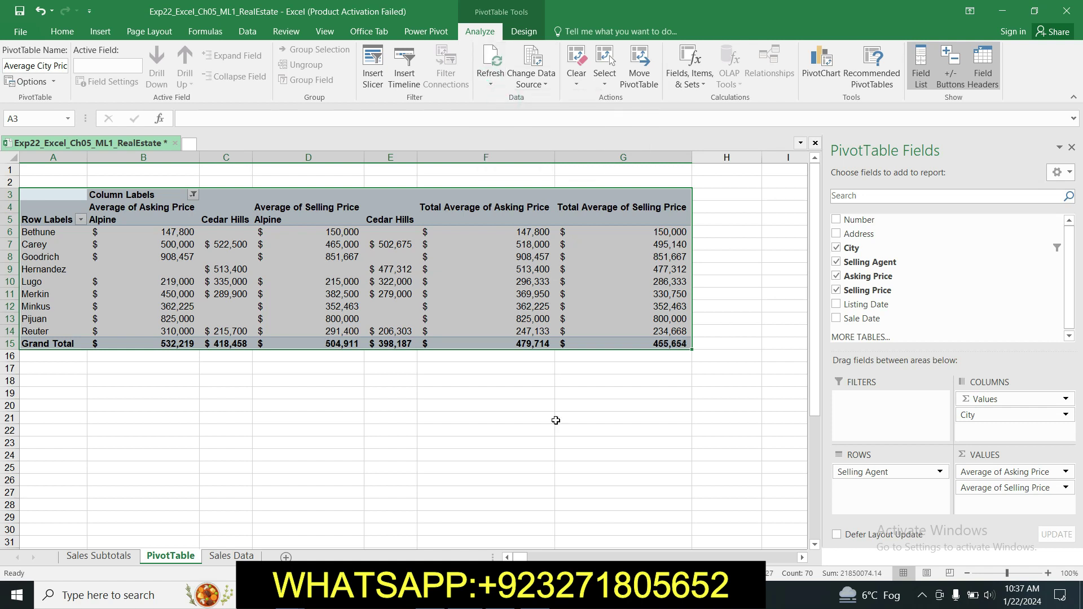
left_click(491, 394)
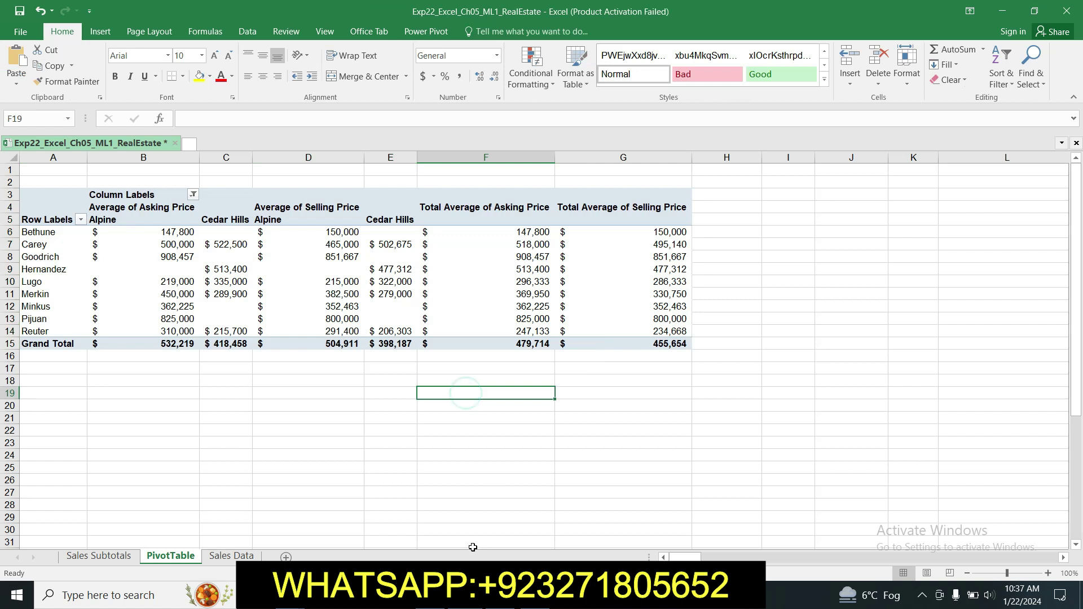
Switch to the Word instructions and read the step 11 requirements for formatting the PivotTable.
key("alt+Tab")
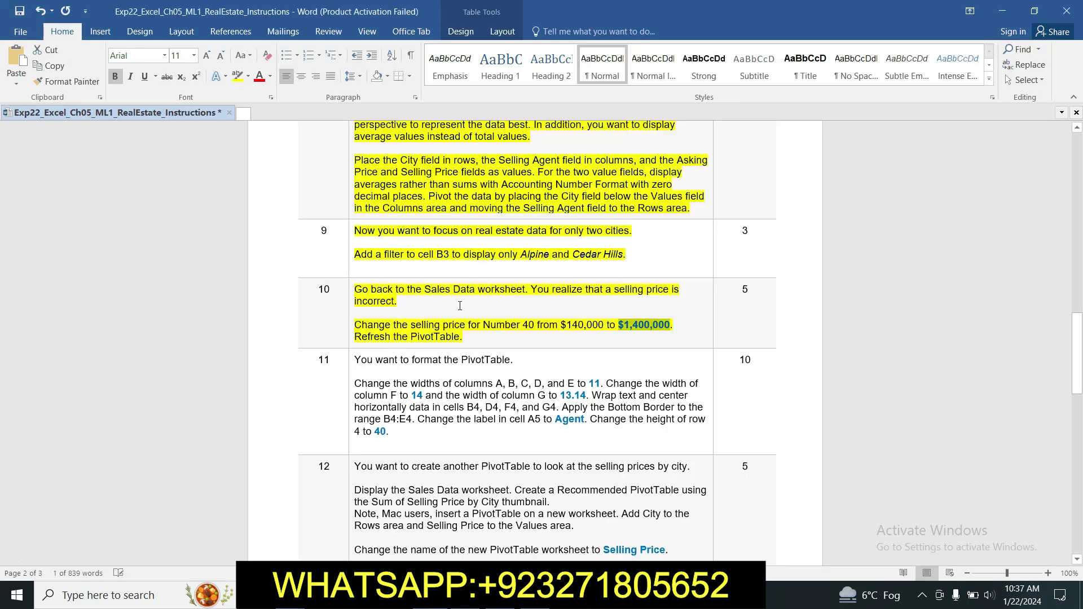
left_click(531, 312)
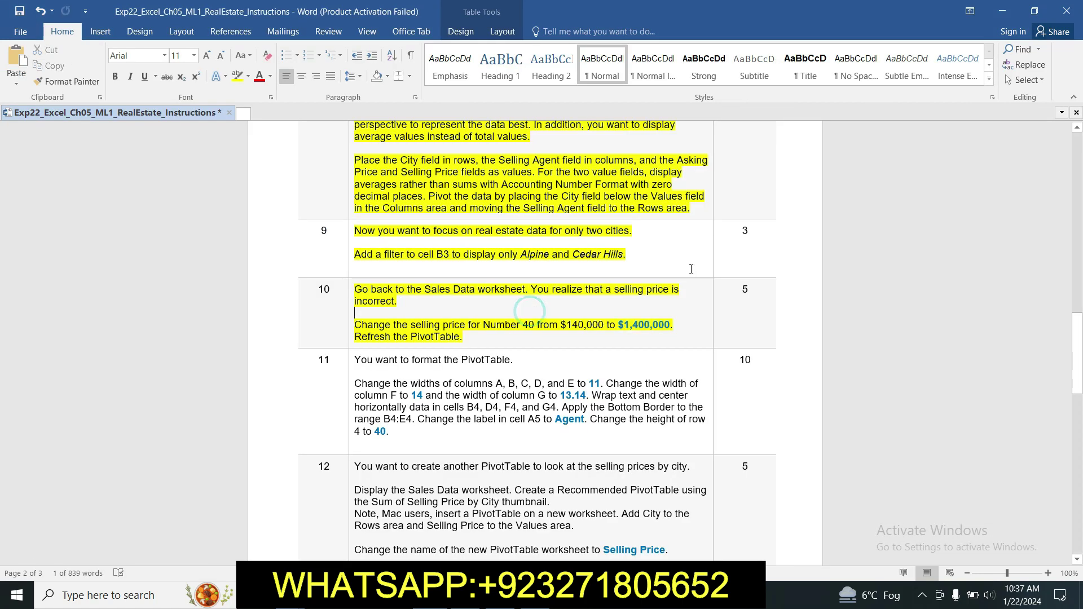
left_click_drag(1080, 333, 1054, 339)
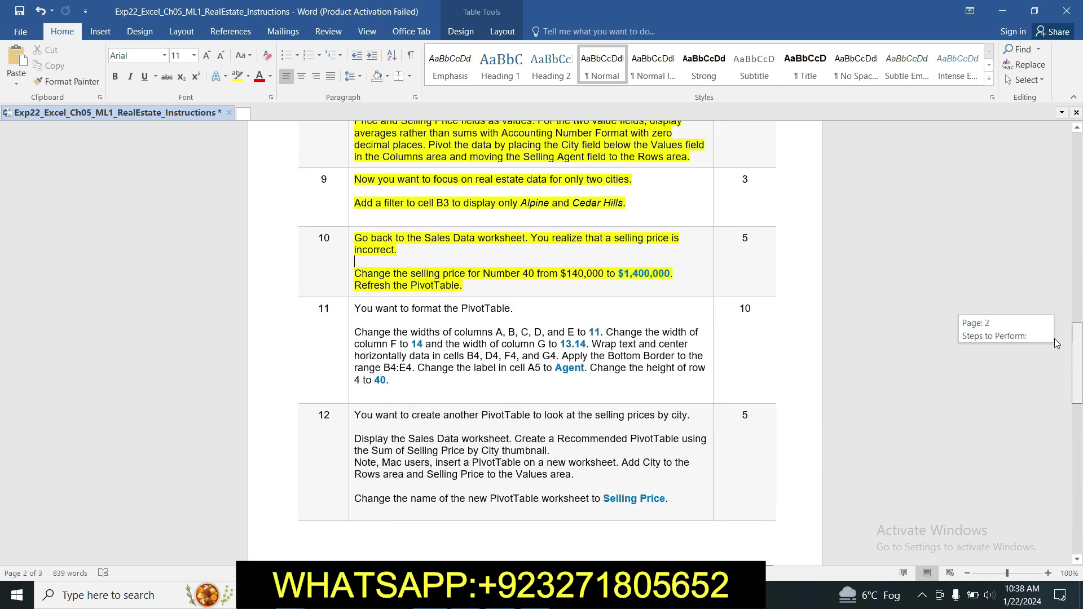
left_click_drag(1054, 338, 1070, 356)
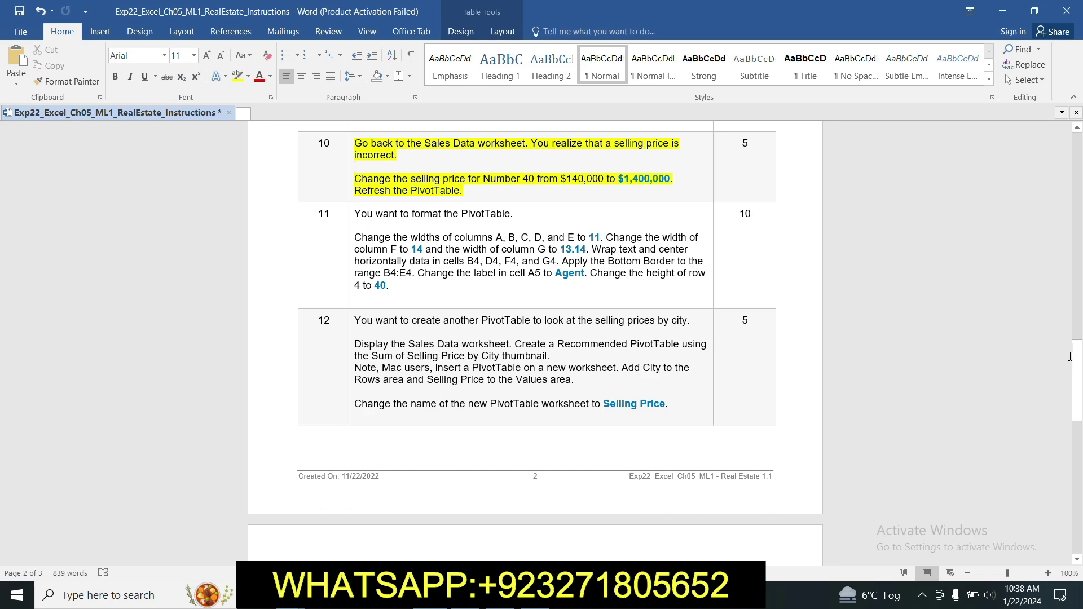